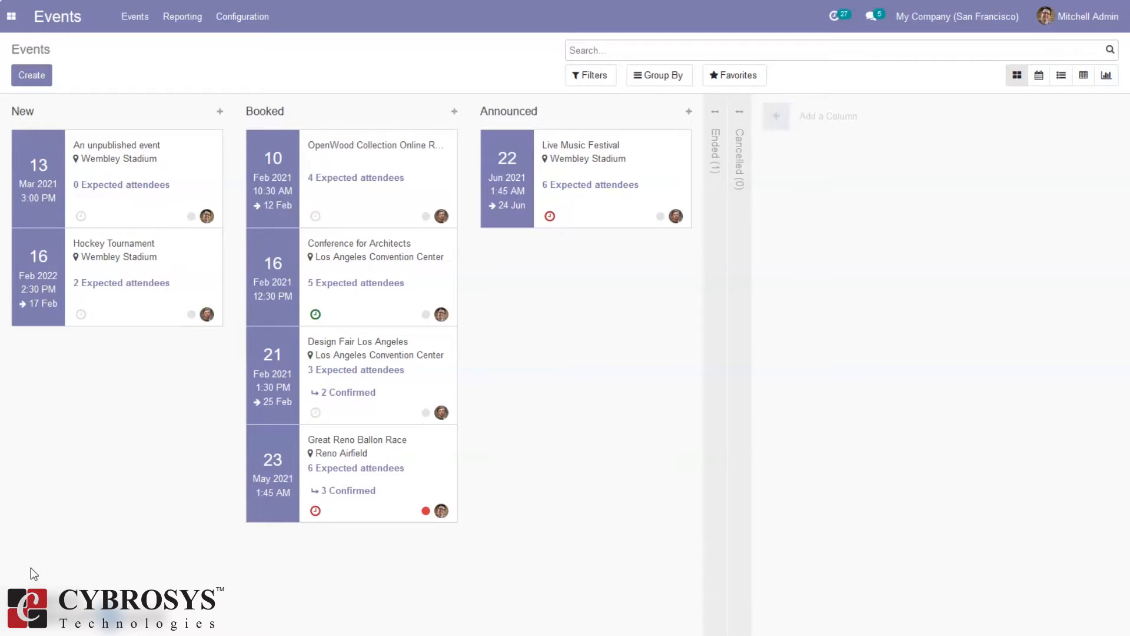
Look over the events as a graph and as a pivot of reserved seats, then return to the board
left_click(65, 554)
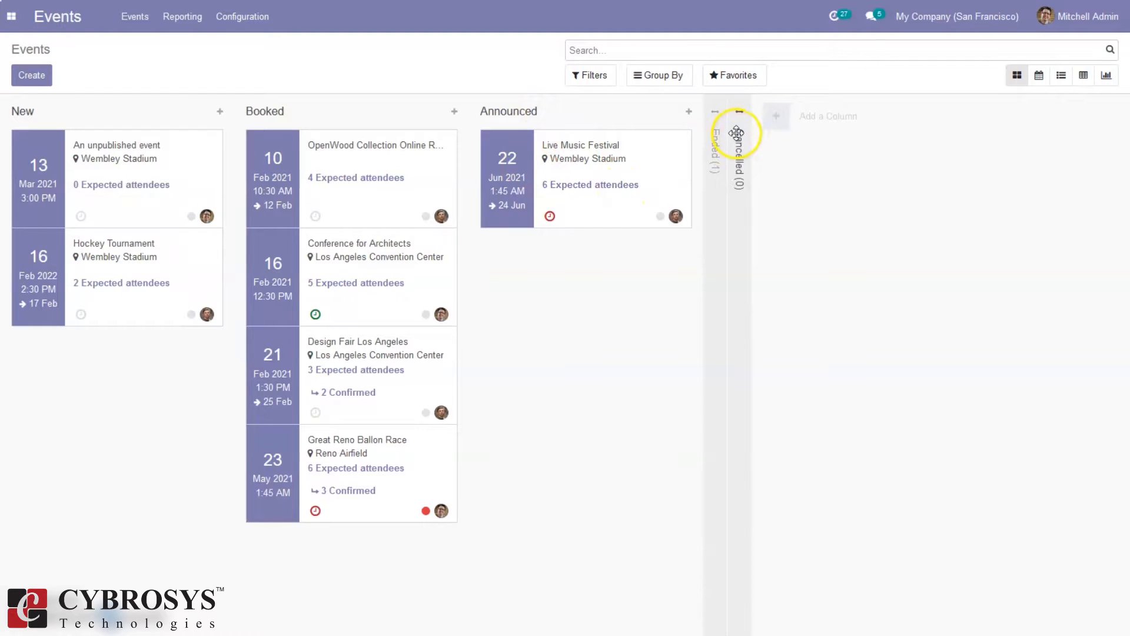
left_click(742, 154)
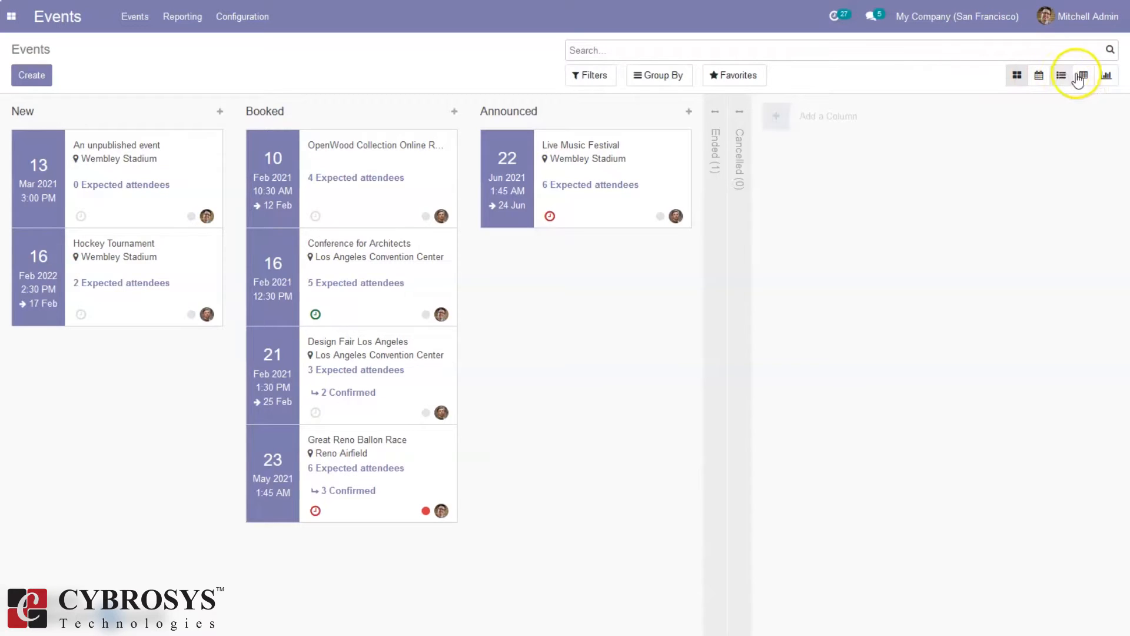
left_click(1108, 77)
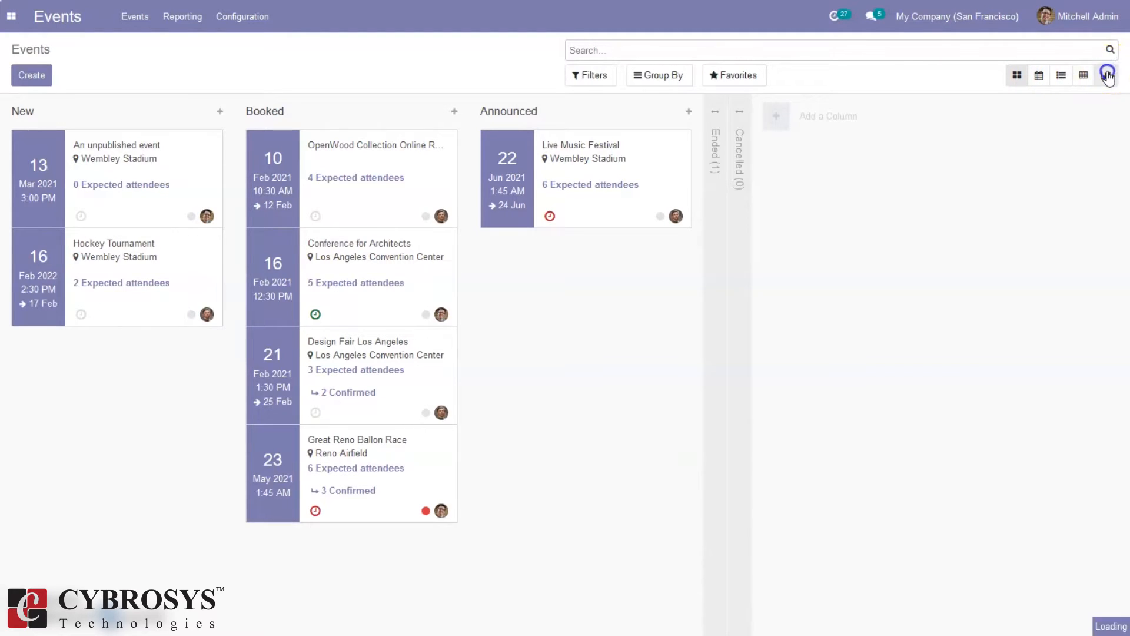
left_click(1084, 76)
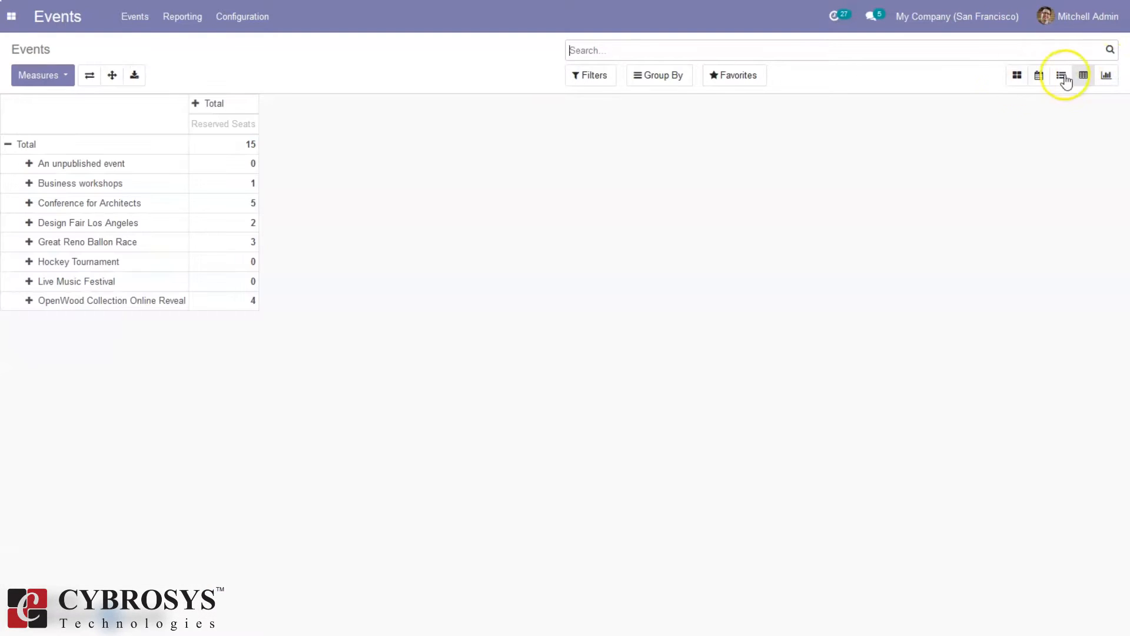
left_click(1019, 80)
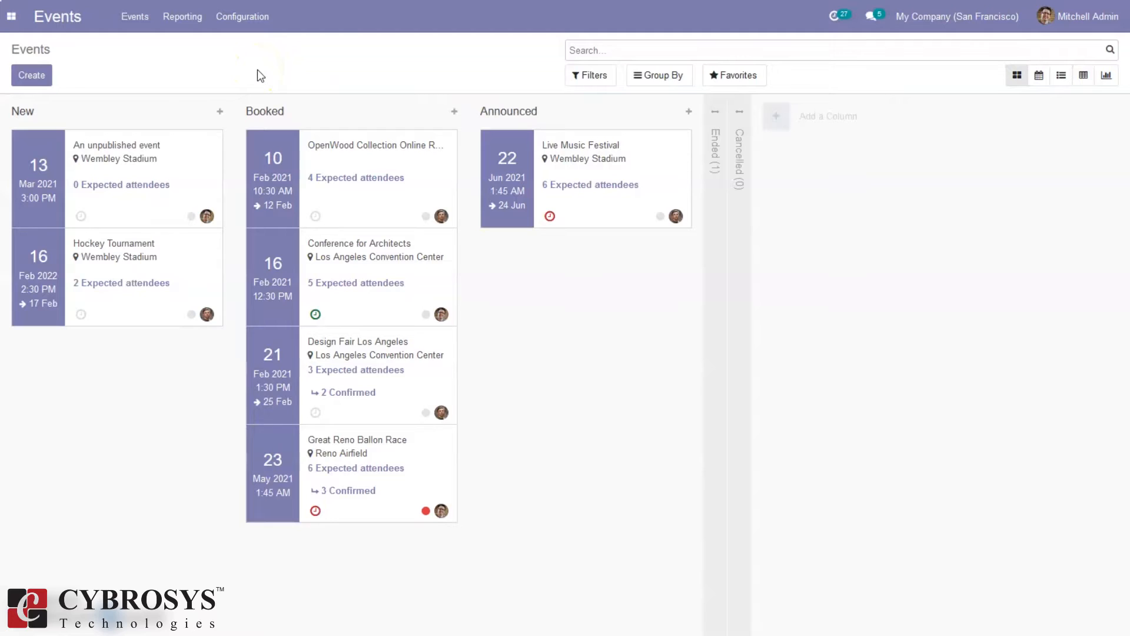
Show the Events settings with tracks, exhibitors, tickets and questions options enabled
left_click(242, 17)
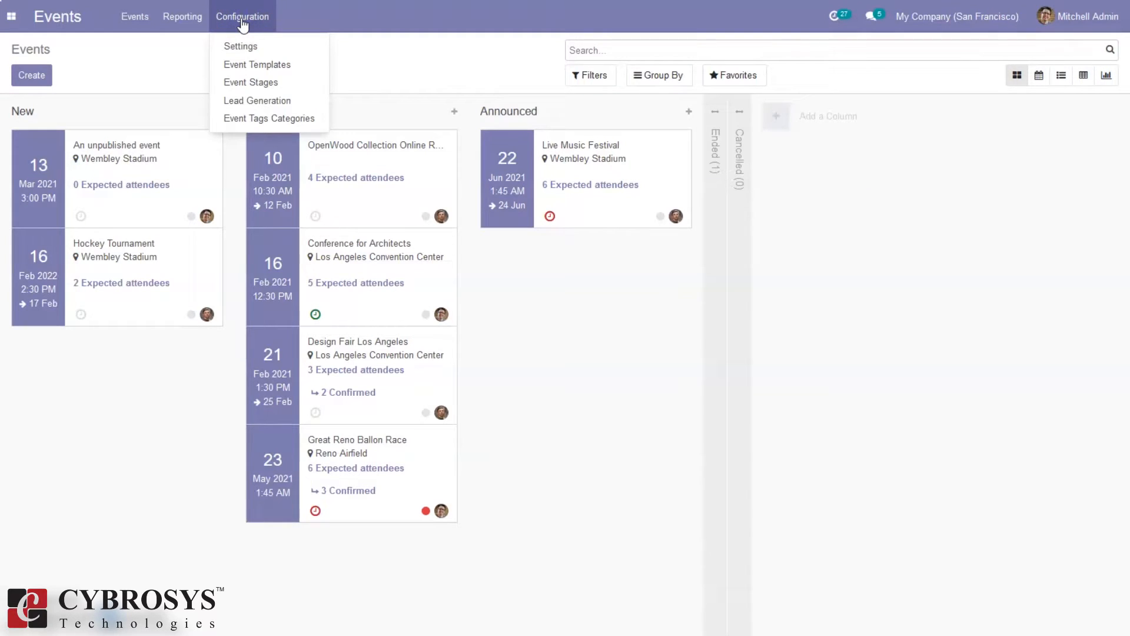
left_click(252, 47)
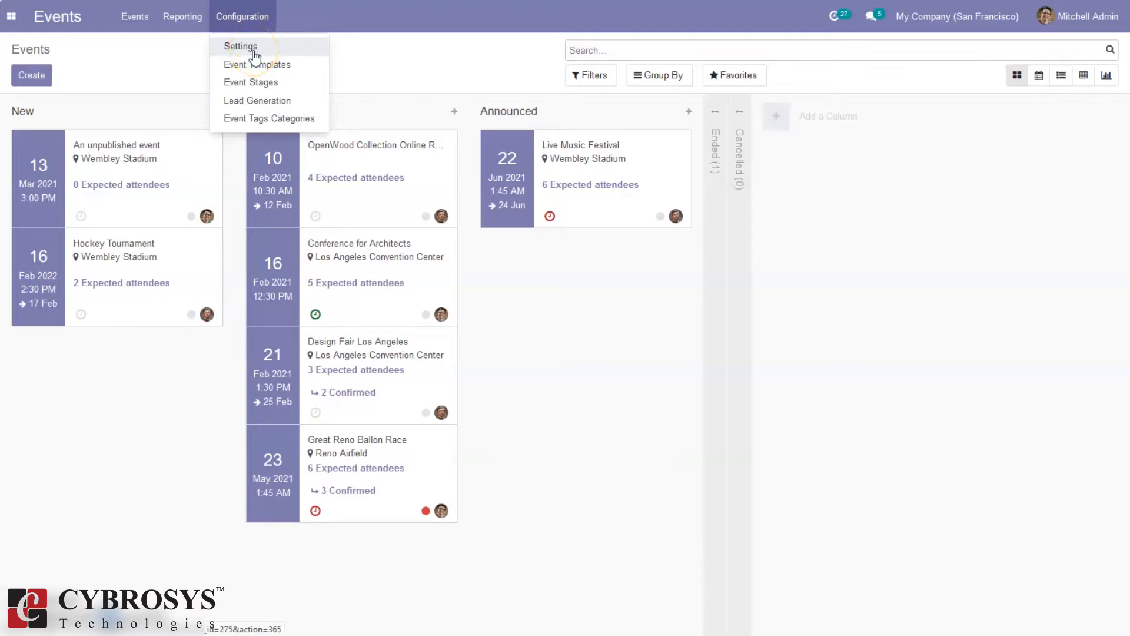
double_click(253, 50)
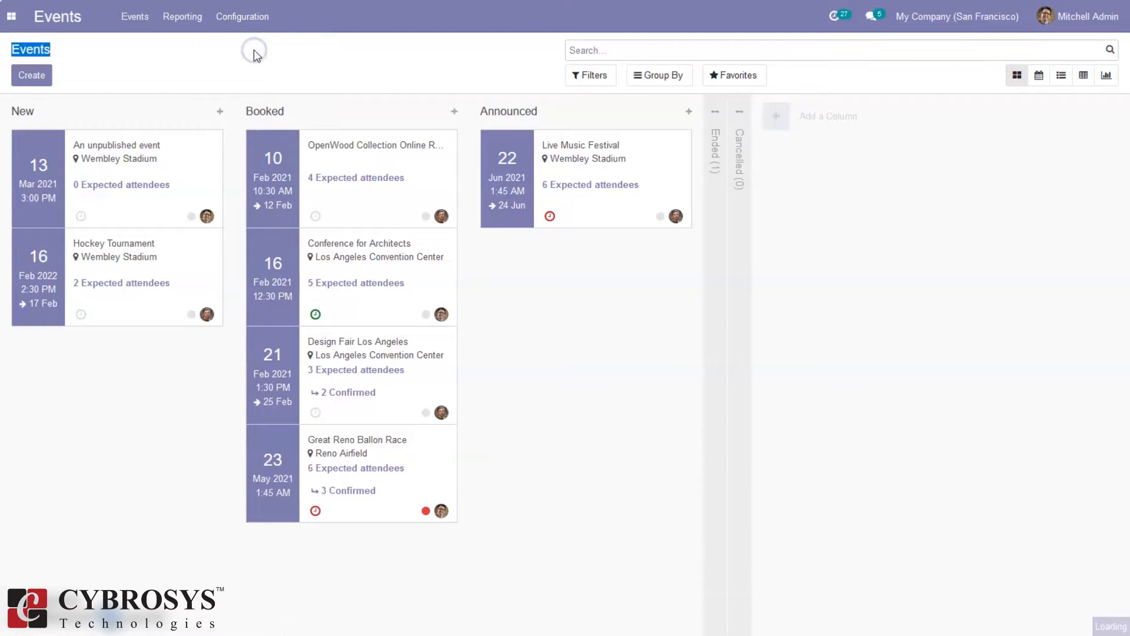
left_click(234, 20)
left_click(250, 47)
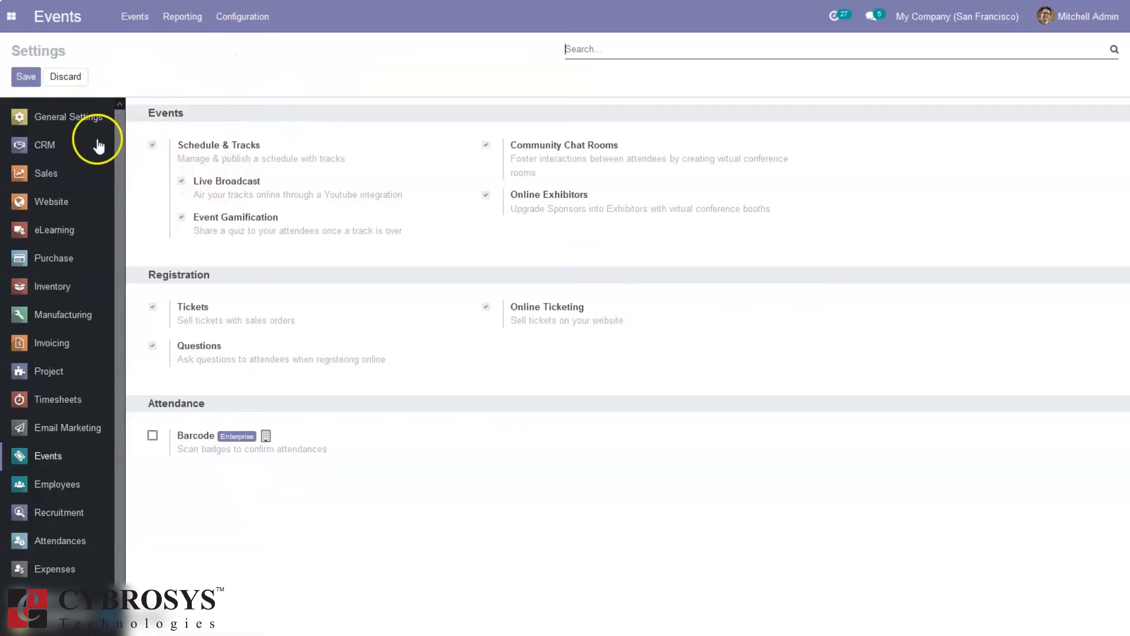
left_click(229, 18)
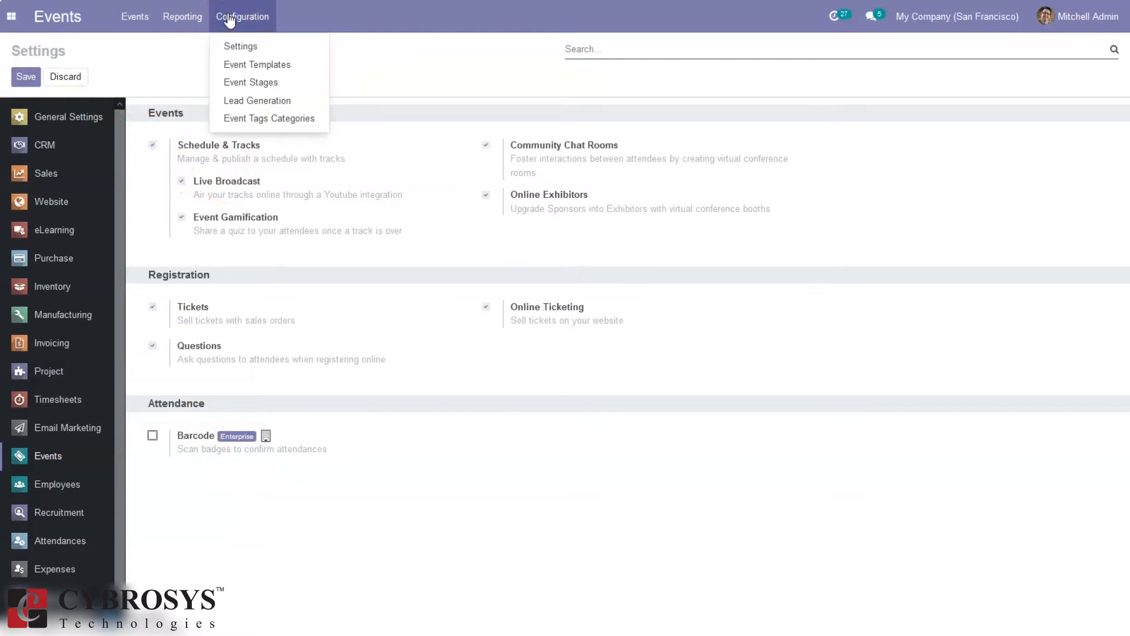
List the five event templates: Sell Online, Conference, Exhibition, Training and Sport
left_click(274, 64)
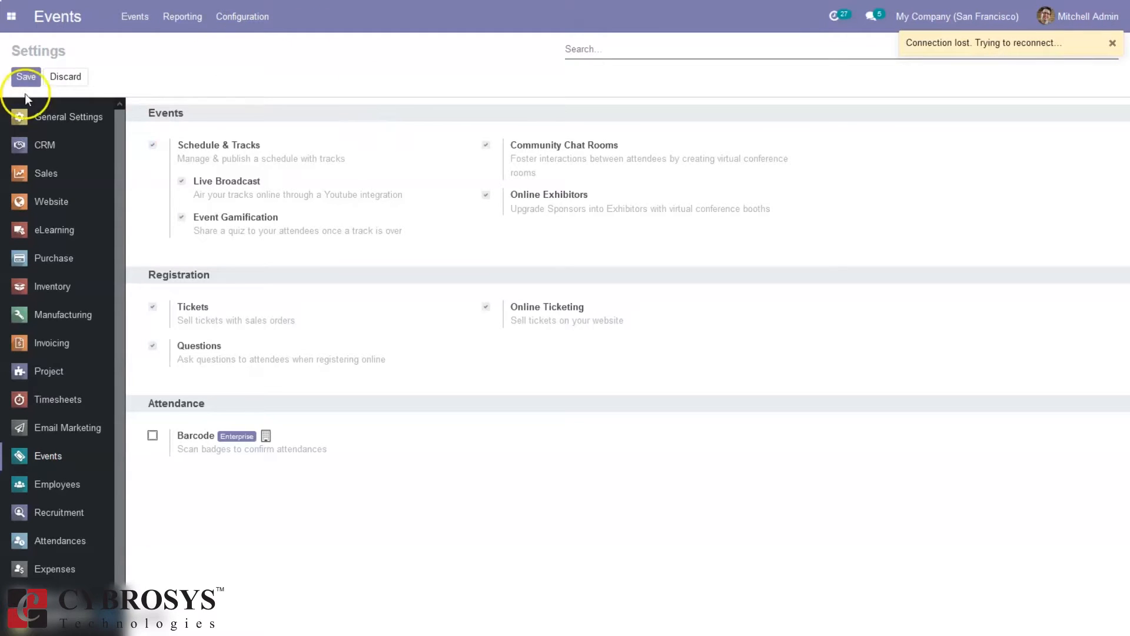
left_click(240, 17)
left_click(268, 66)
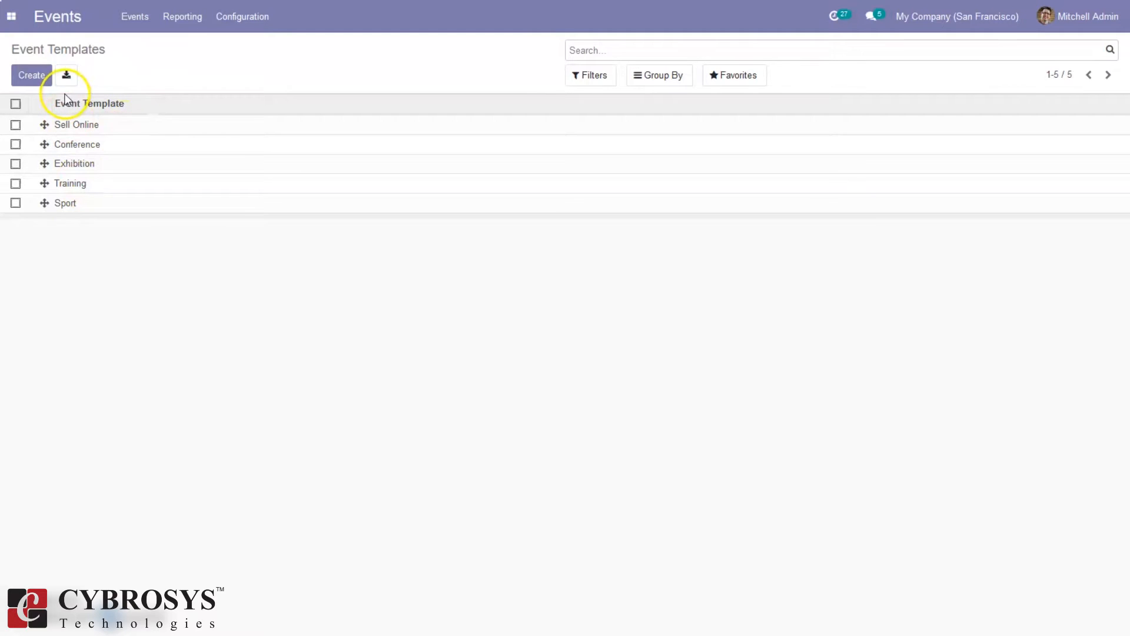
left_click(30, 76)
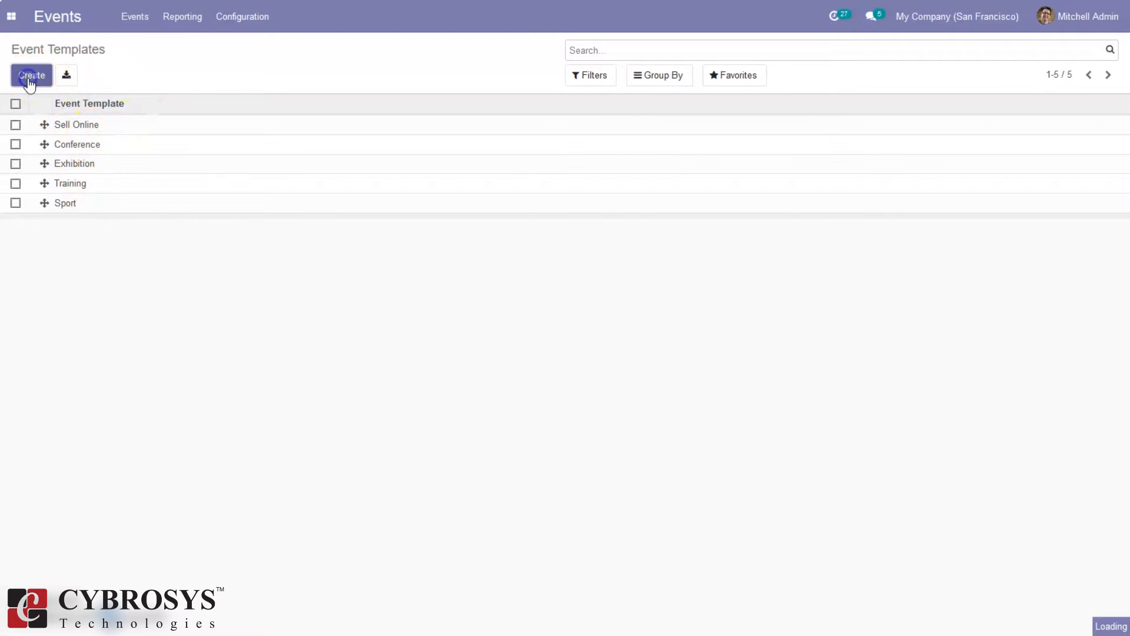
Name the new template 'Webinar' and discard a trial email line, keeping the registration and 10-days-before mails
type("Webinar")
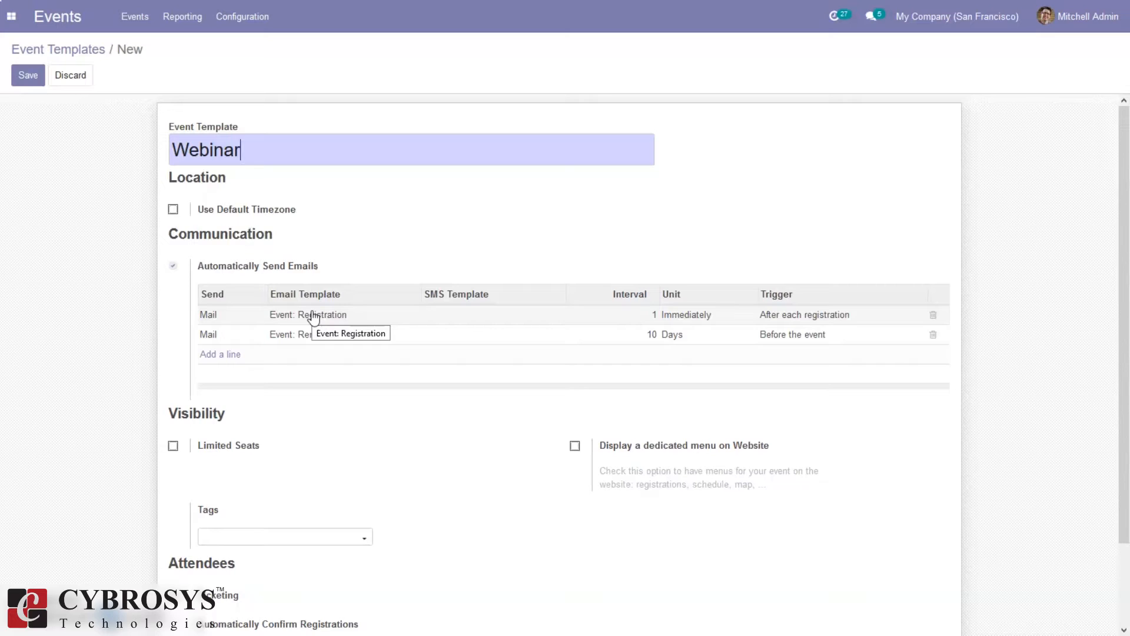
left_click(226, 357)
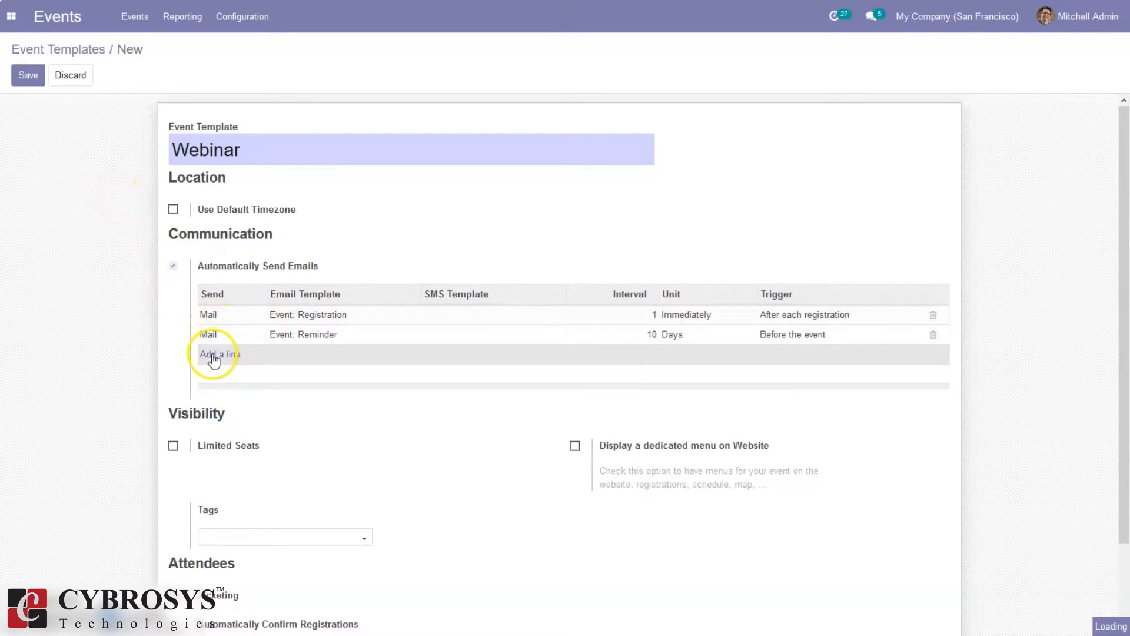
left_click(212, 355)
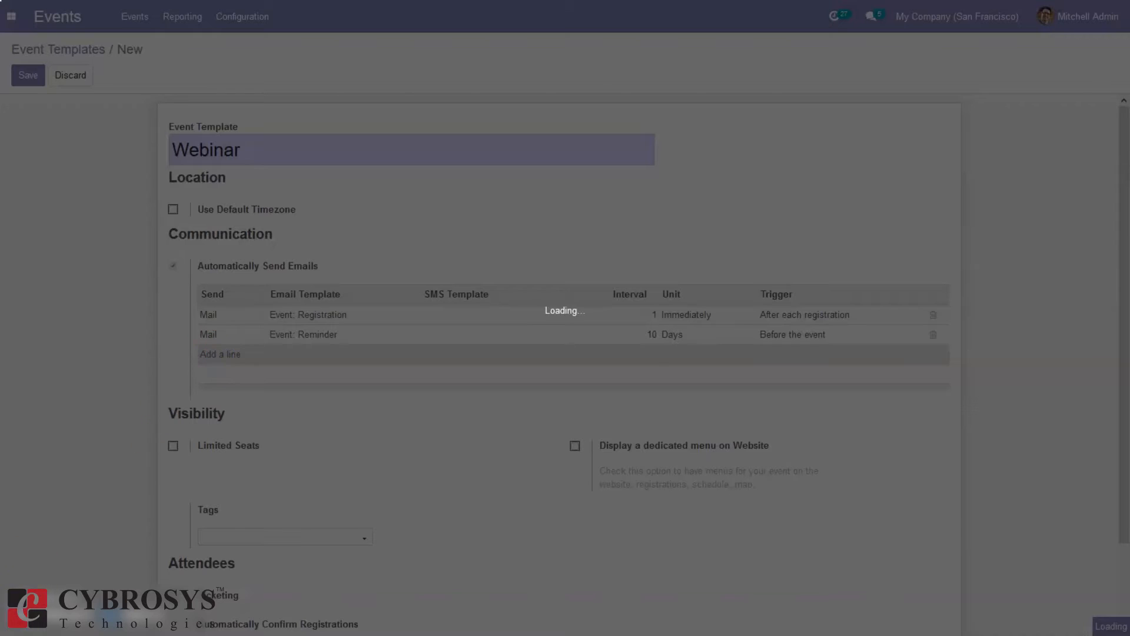
left_click(260, 355)
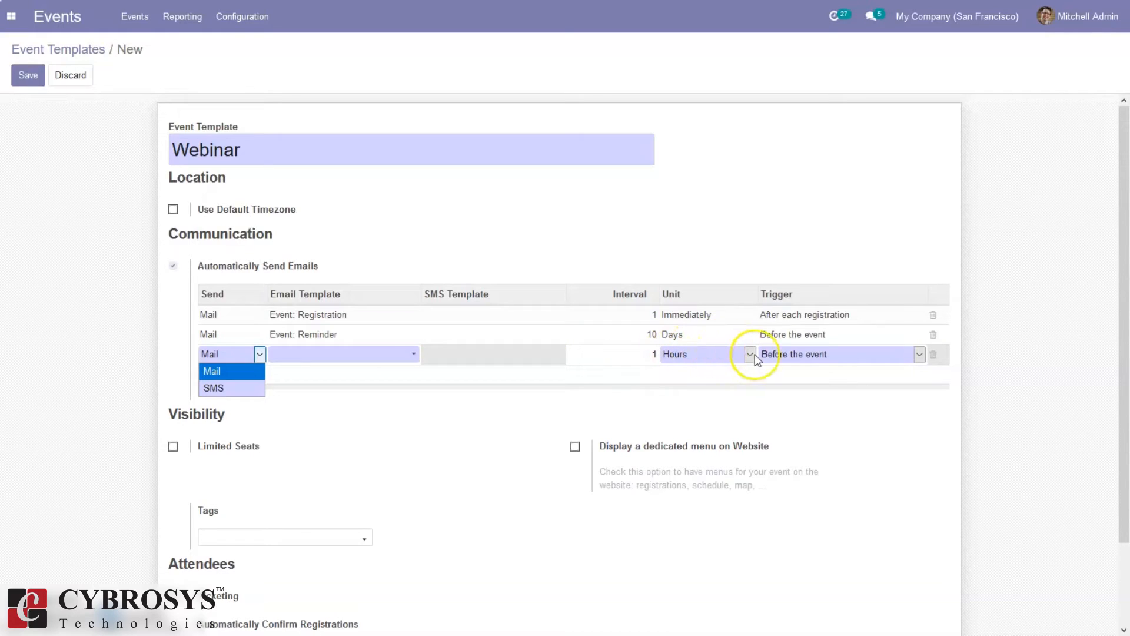
left_click(799, 351)
left_click(800, 351)
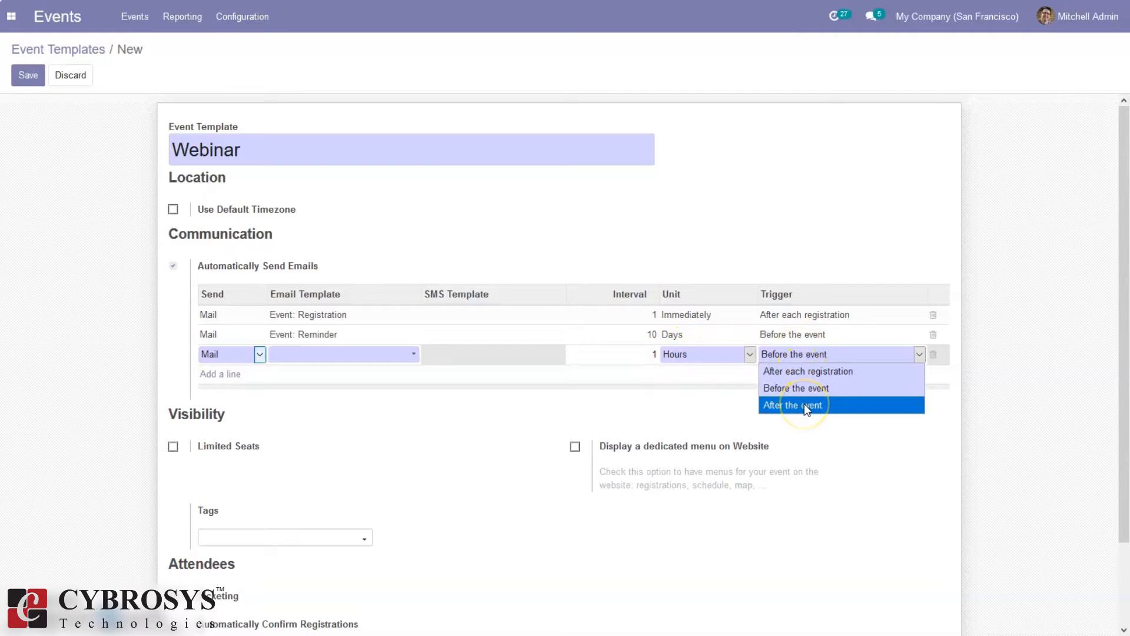
left_click(660, 412)
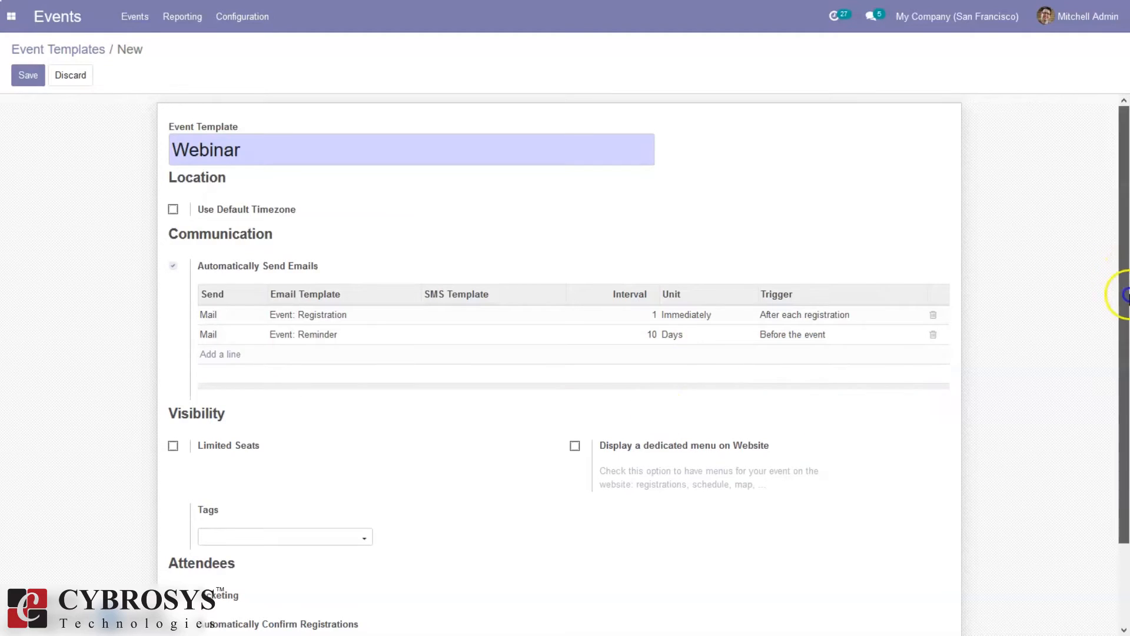
Turn on Limited Seats for the Webinar template and add the 'Type: Online' tag through Search More
left_click_drag(1124, 268, 1122, 409)
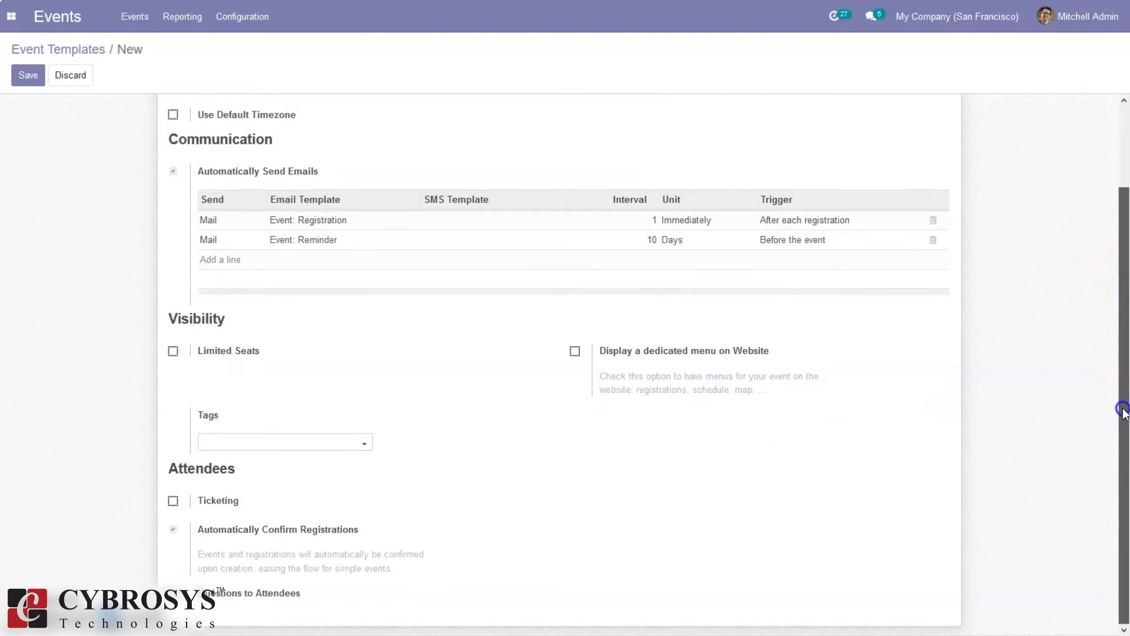
left_click(174, 351)
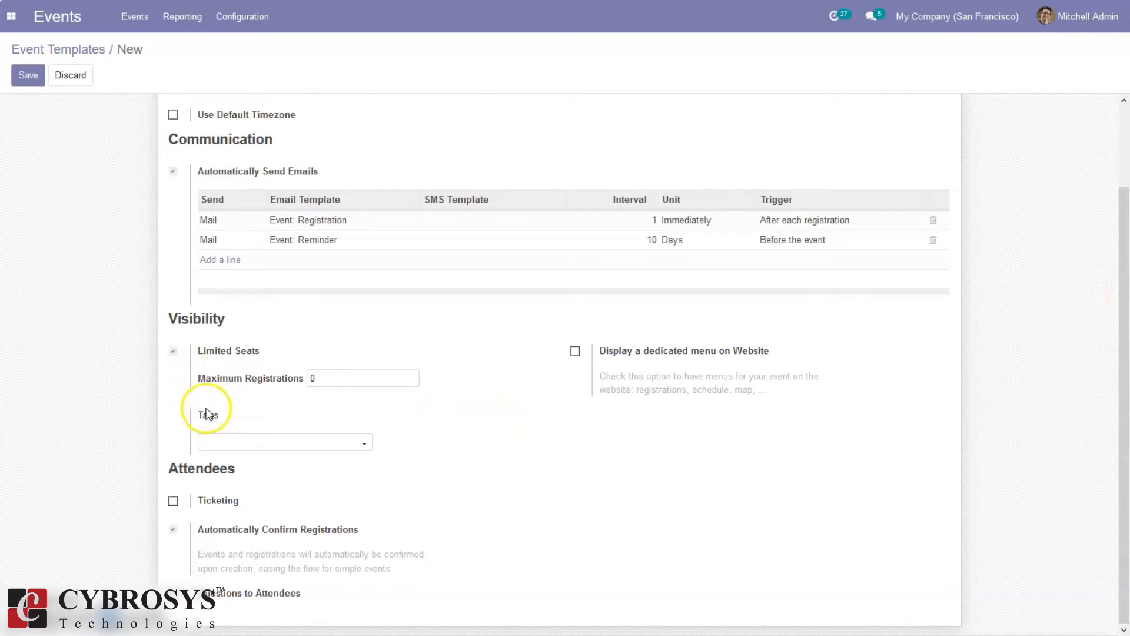
left_click(227, 441)
left_click(350, 442)
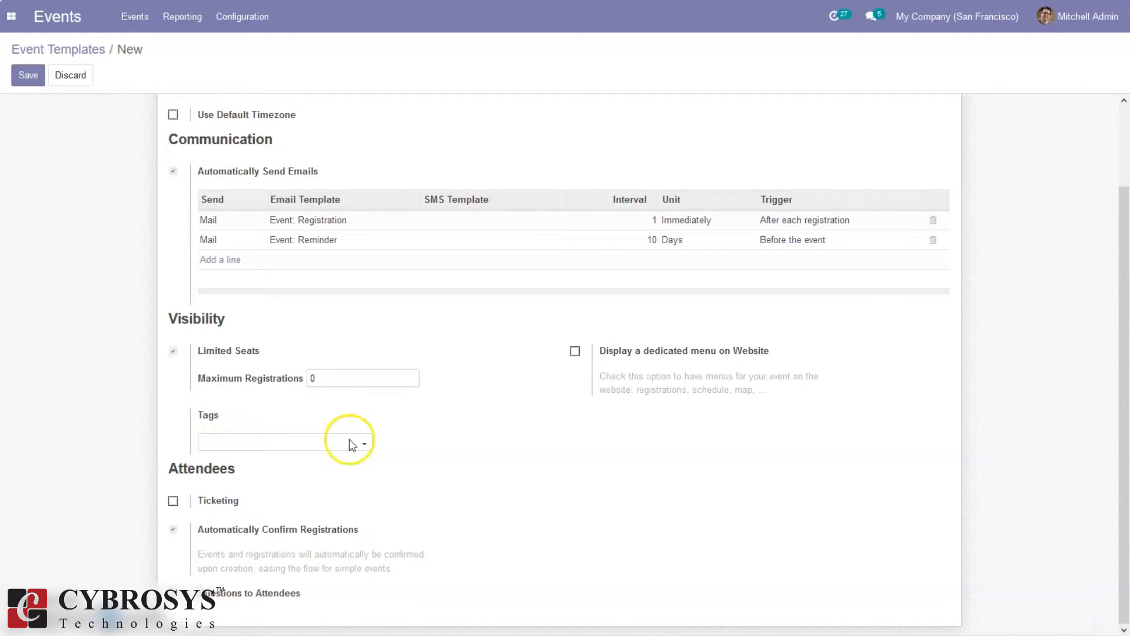
left_click(350, 441)
left_click(362, 443)
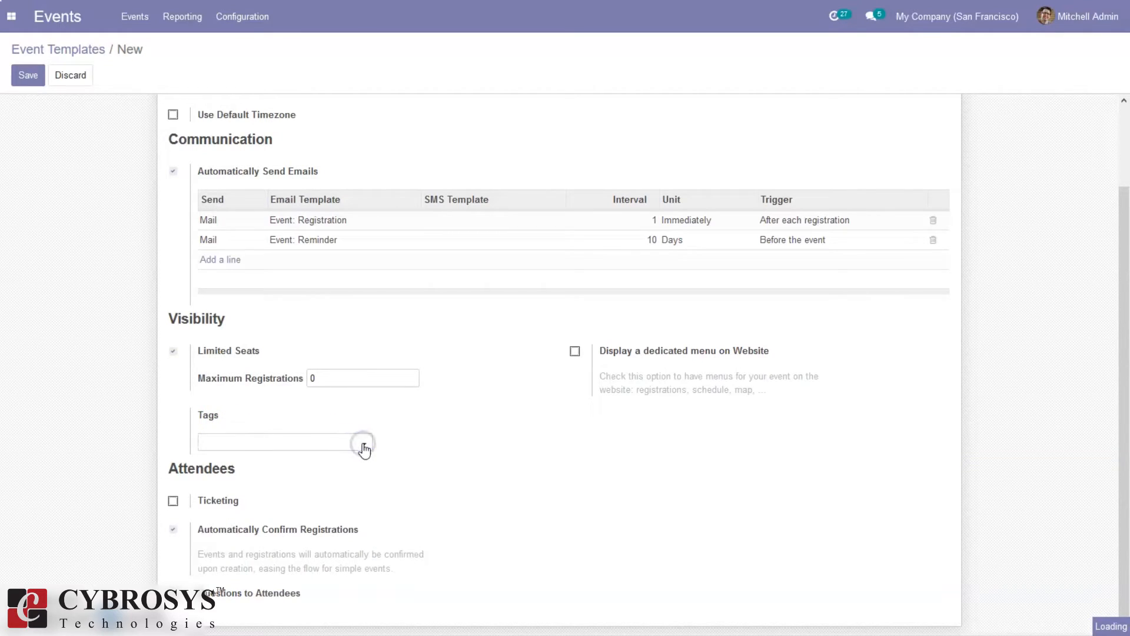
left_click(363, 444)
left_click(363, 444)
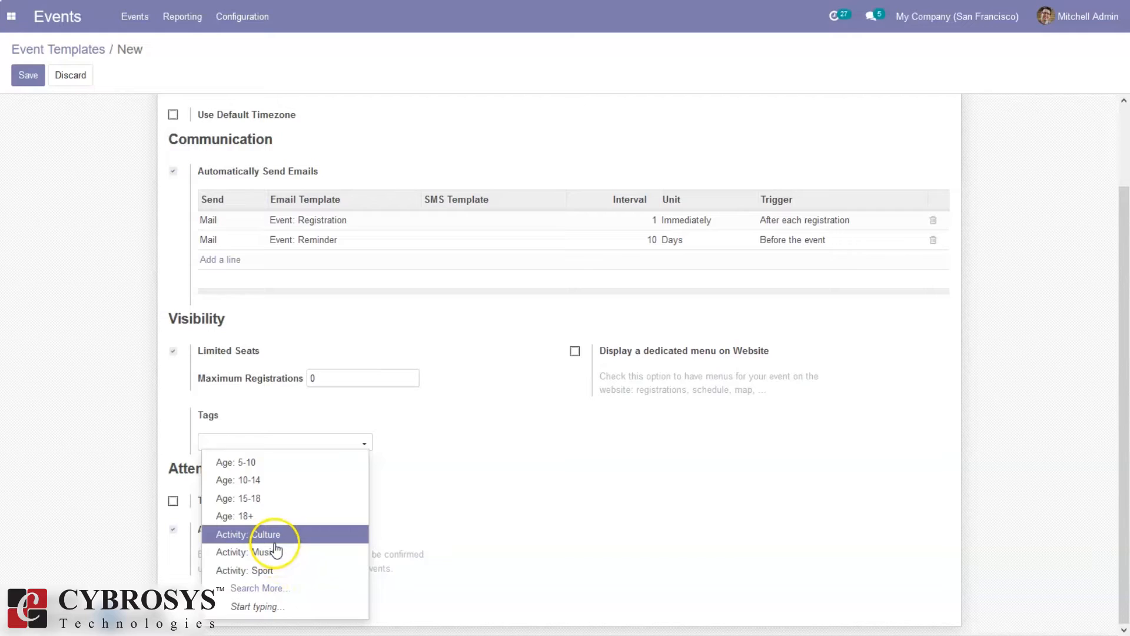
left_click(270, 589)
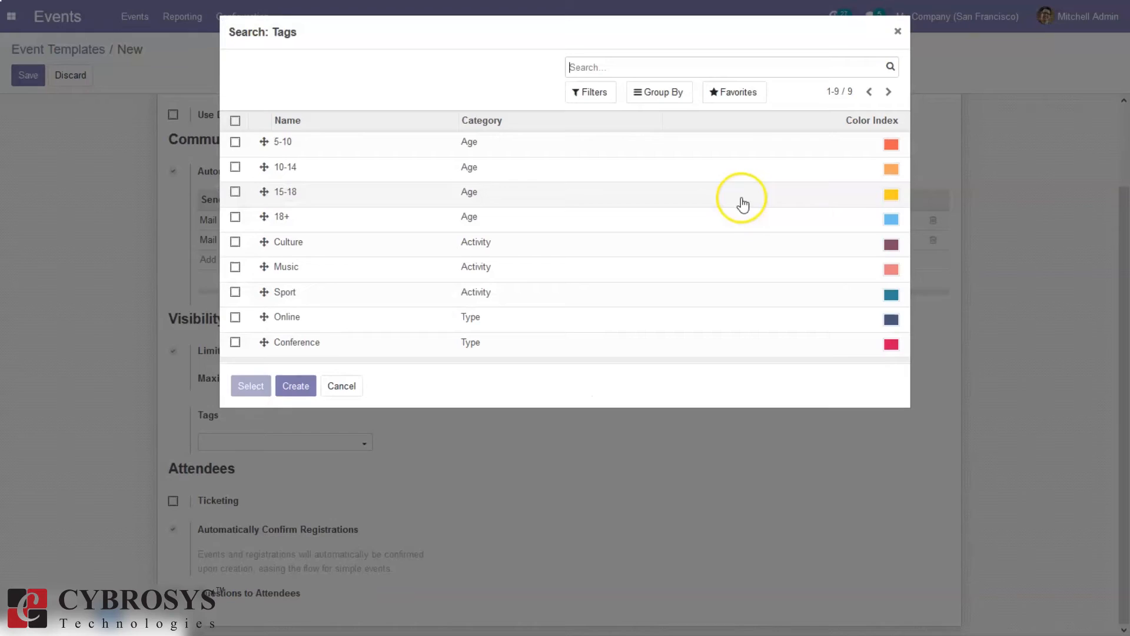
left_click(357, 319)
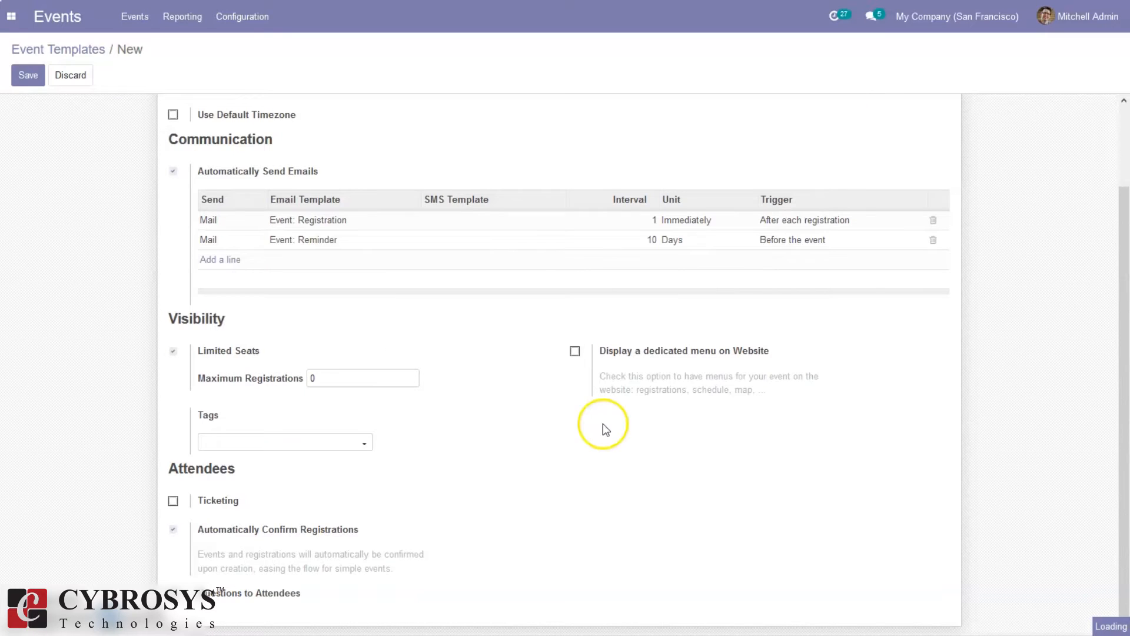
left_click_drag(1122, 222, 1128, 327)
left_click_drag(1125, 371, 1128, 407)
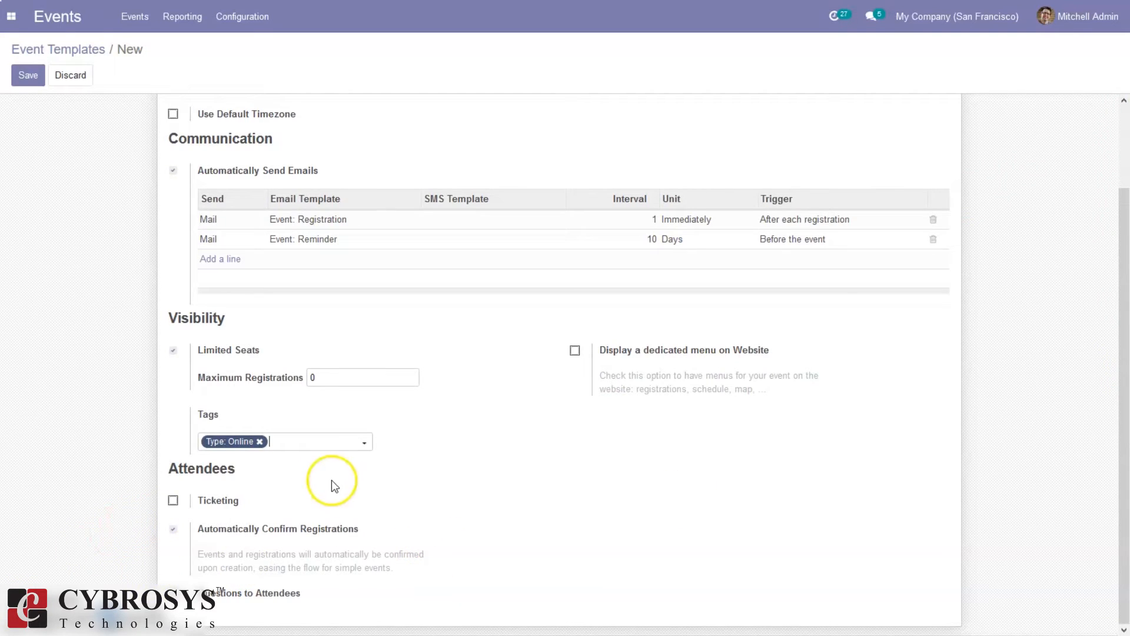
Enable a Registration ticket priced 10.00 with 100 seats and turn on Questions to Attendees
left_click(173, 500)
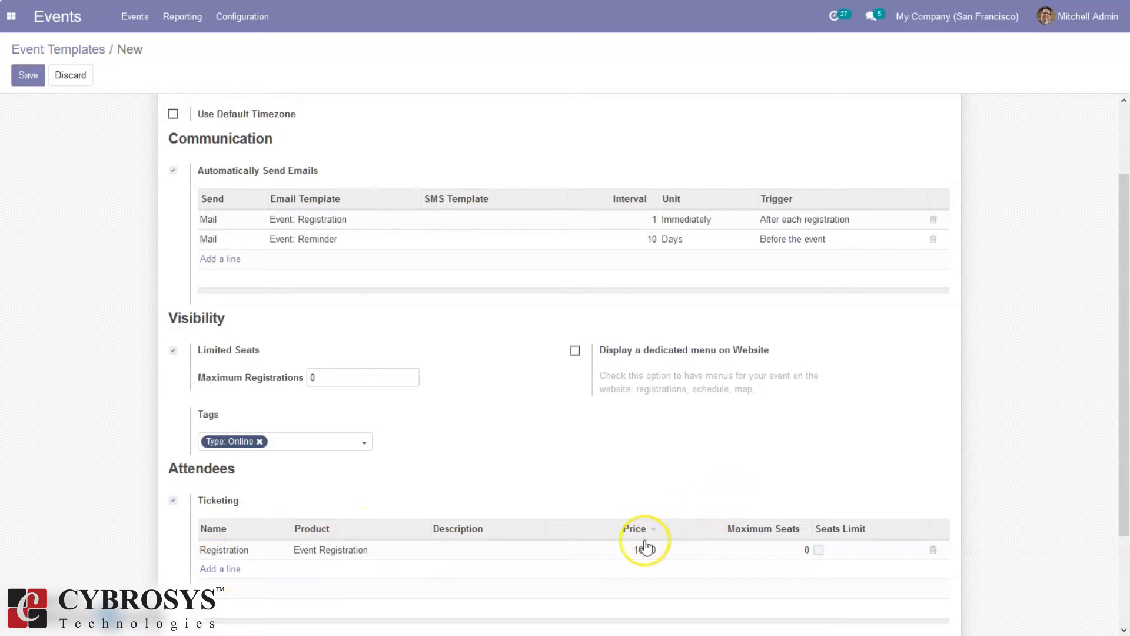
left_click(800, 549)
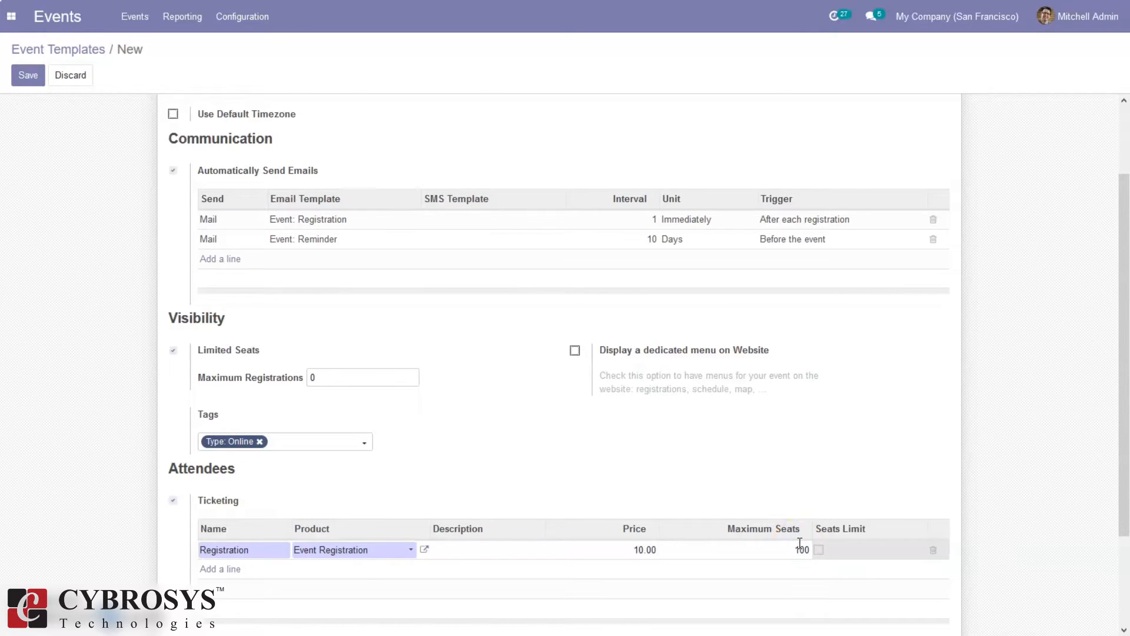
scroll(955, 578, "down", 2)
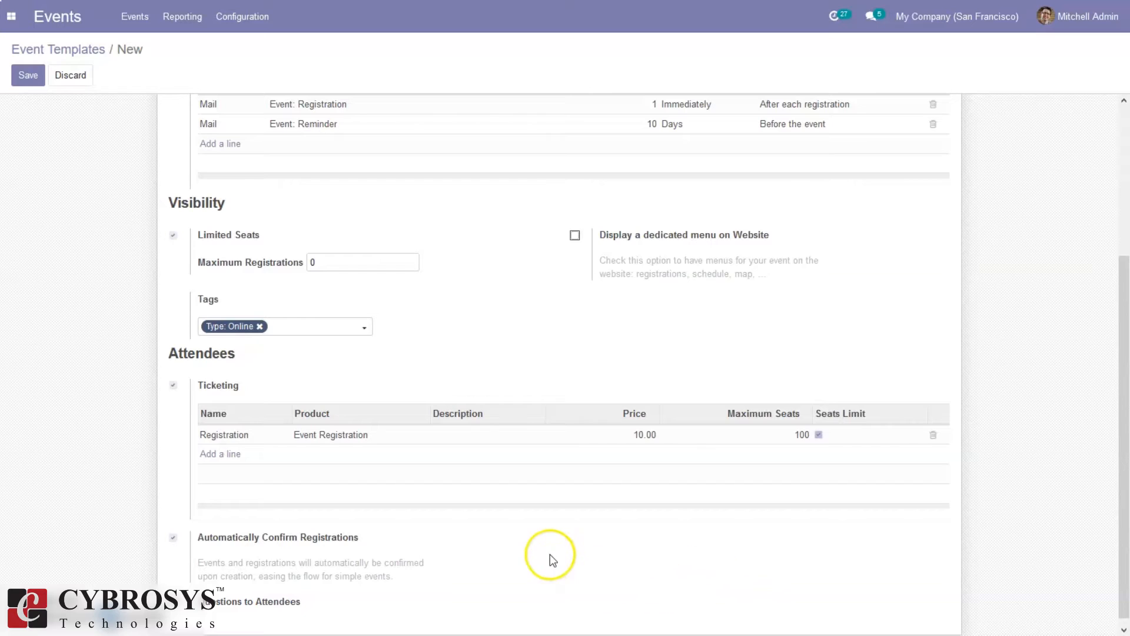
left_click_drag(1125, 428, 1127, 454)
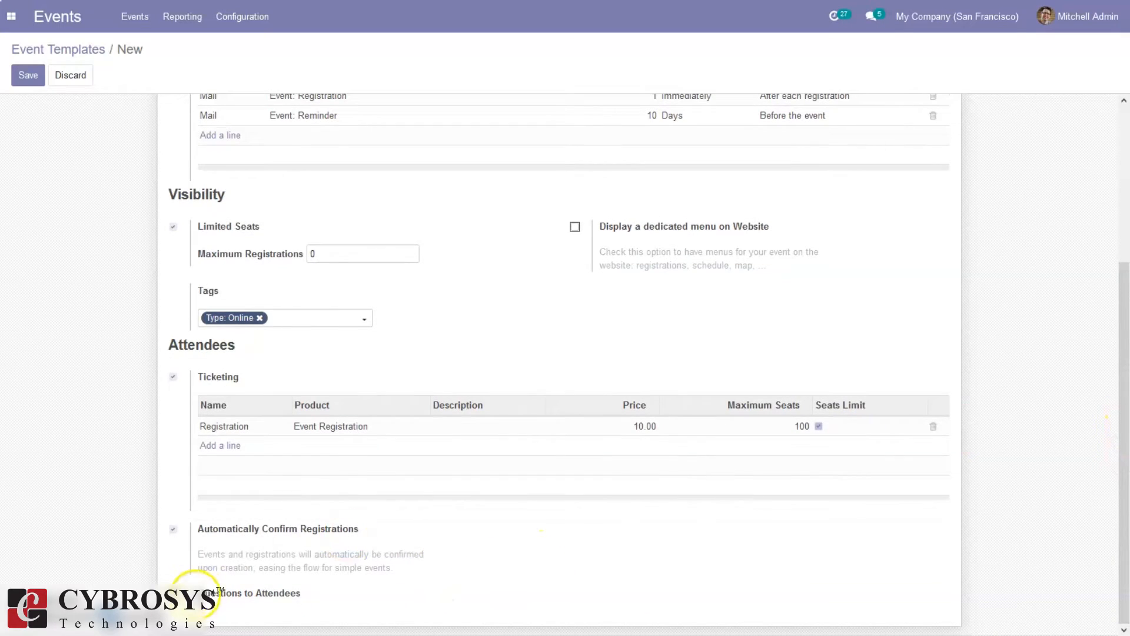
left_click(173, 592)
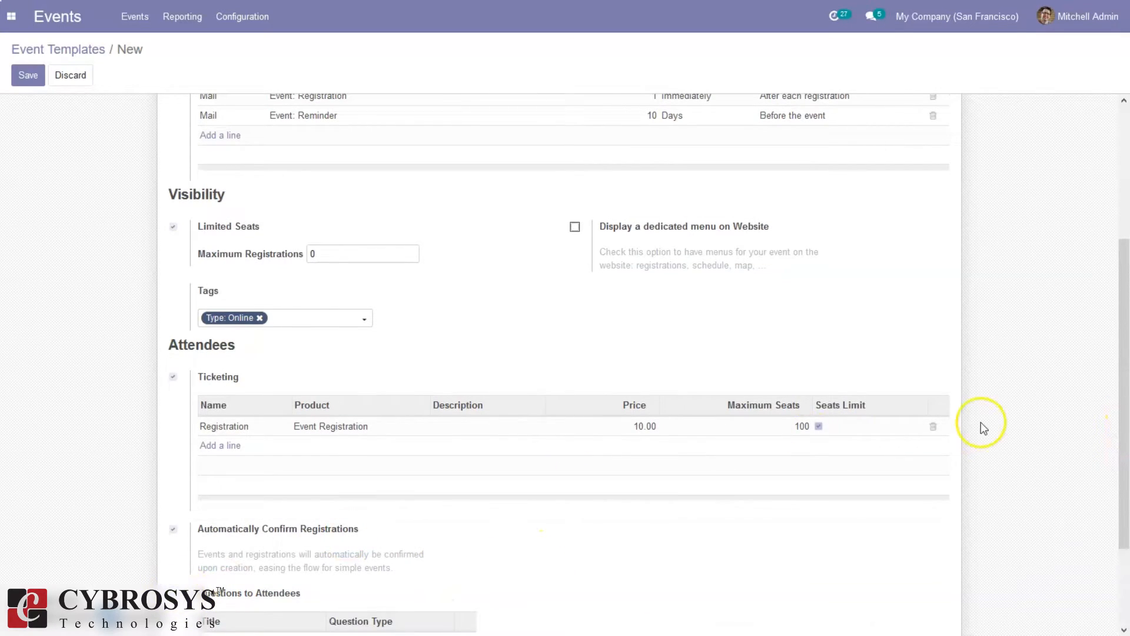
left_click_drag(1120, 361, 1124, 495)
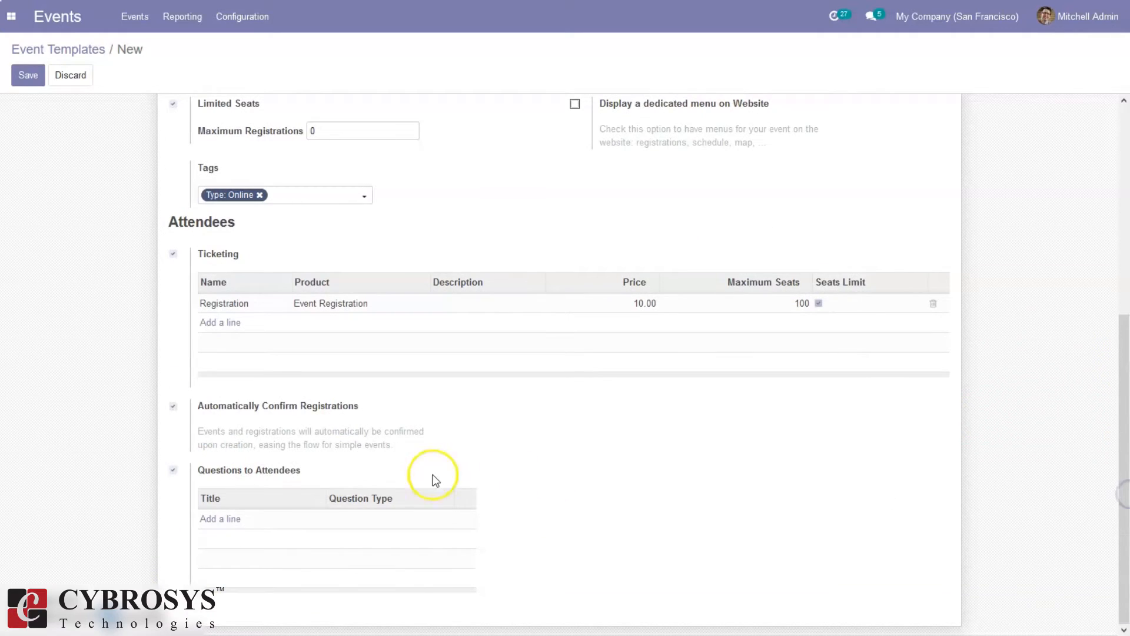
Add a once-per-order 'Food' question with Veg and Non-Veg answers and save the Webinar template
left_click(231, 519)
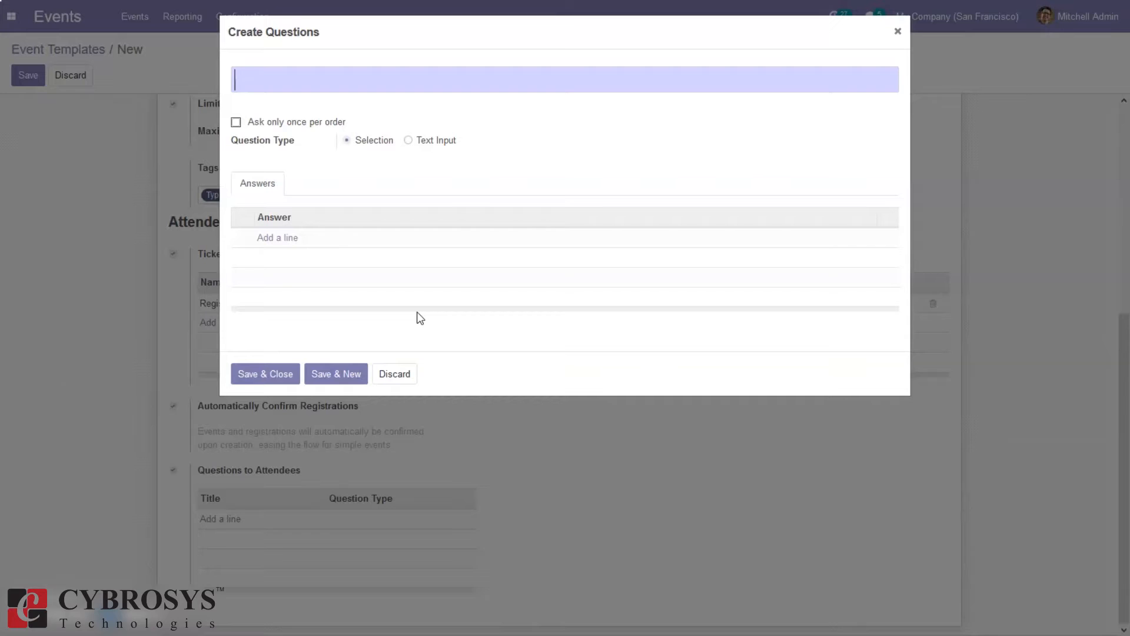
type("E")
key("BackSpace")
key("BackSpace")
key("BackSpace")
type("Food")
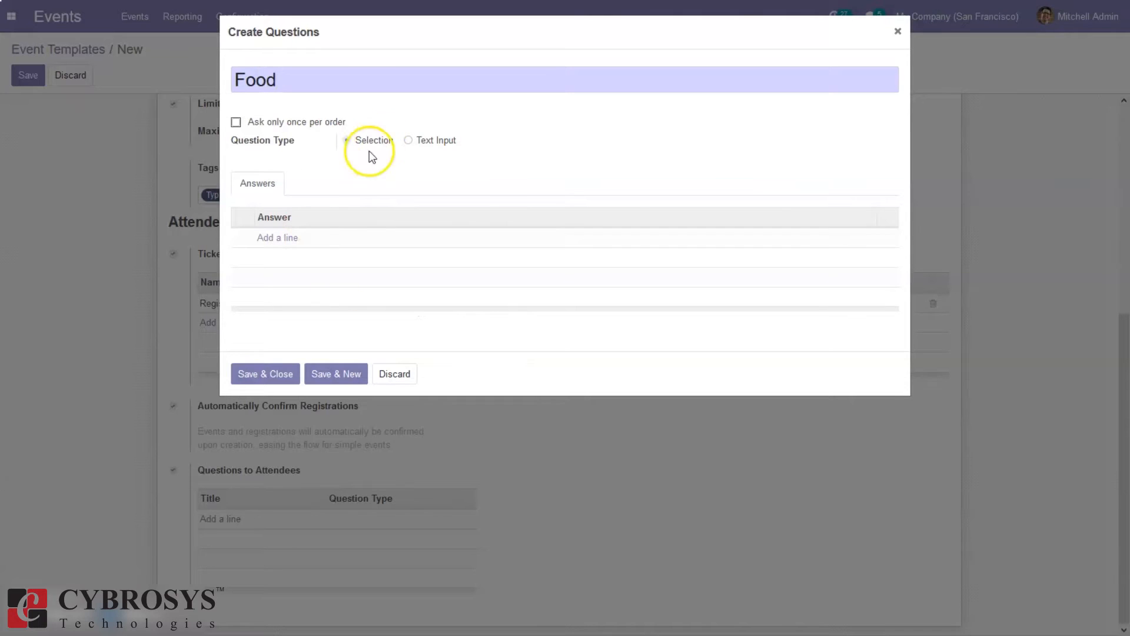
left_click(236, 123)
left_click(278, 240)
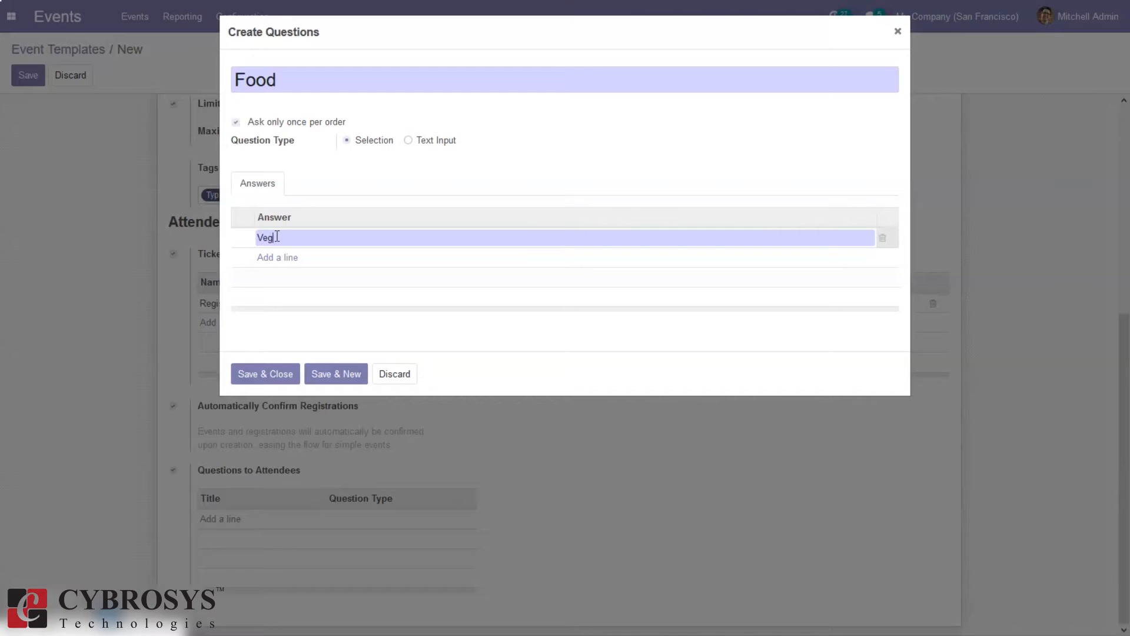
left_click(276, 258)
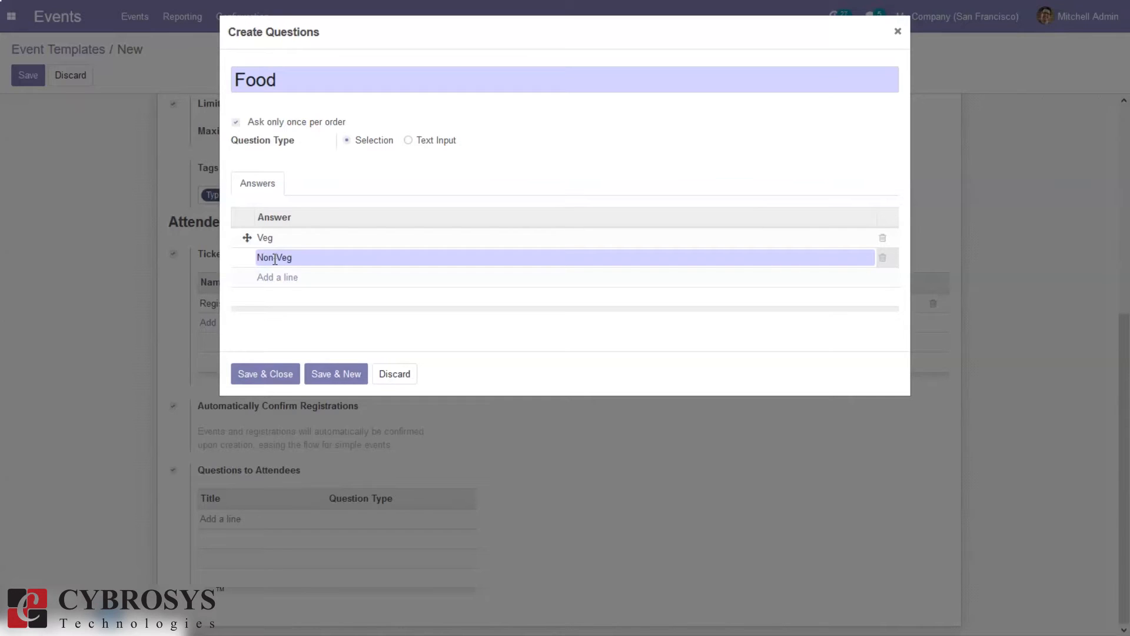
left_click(282, 377)
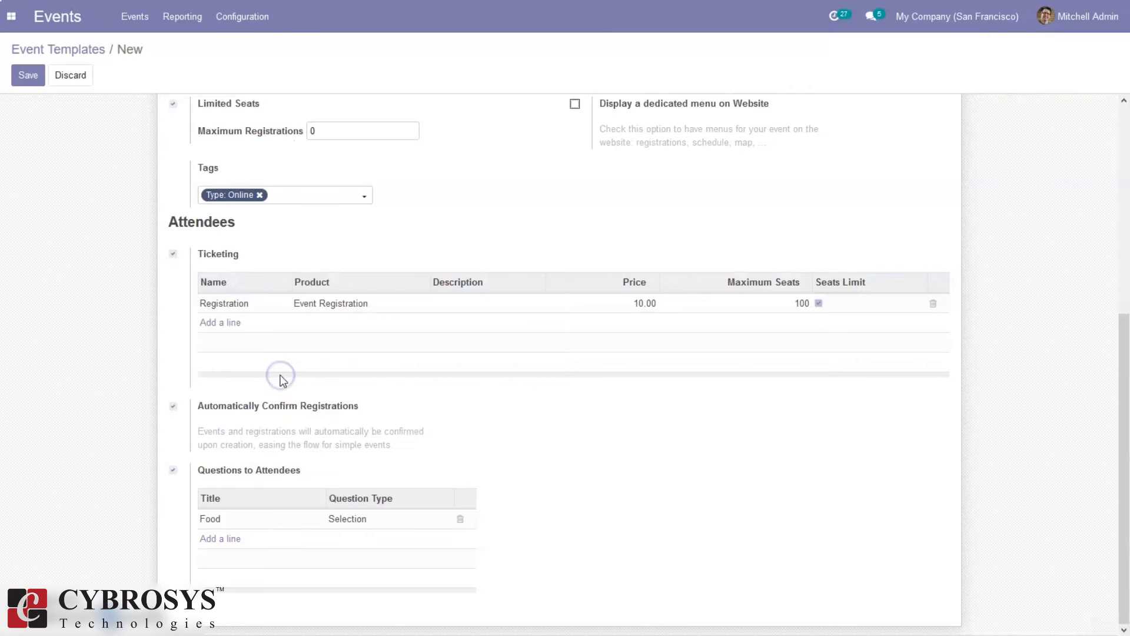
left_click(25, 75)
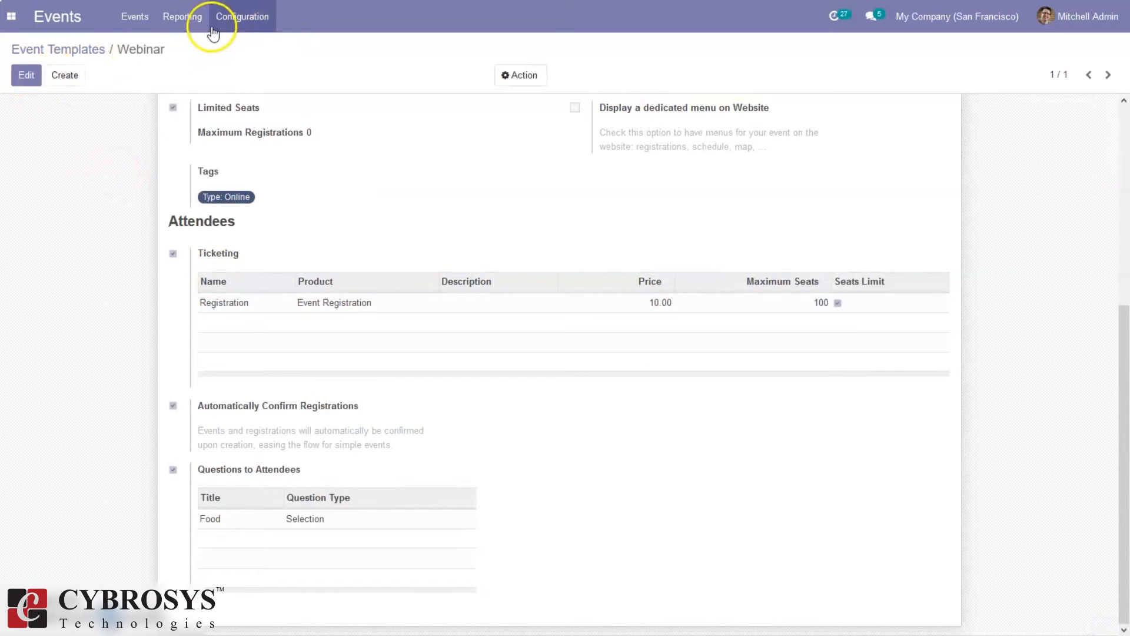
left_click(238, 17)
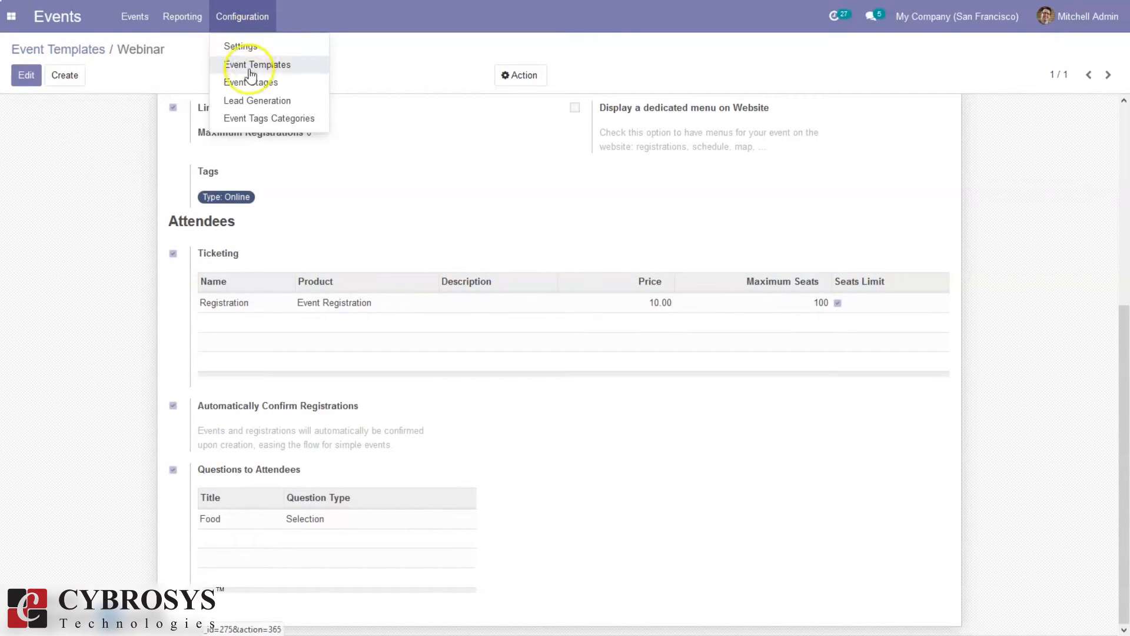
Check the event stages, then inspect the 'Rule per order' lead generation rule and return to the rules list
left_click(252, 87)
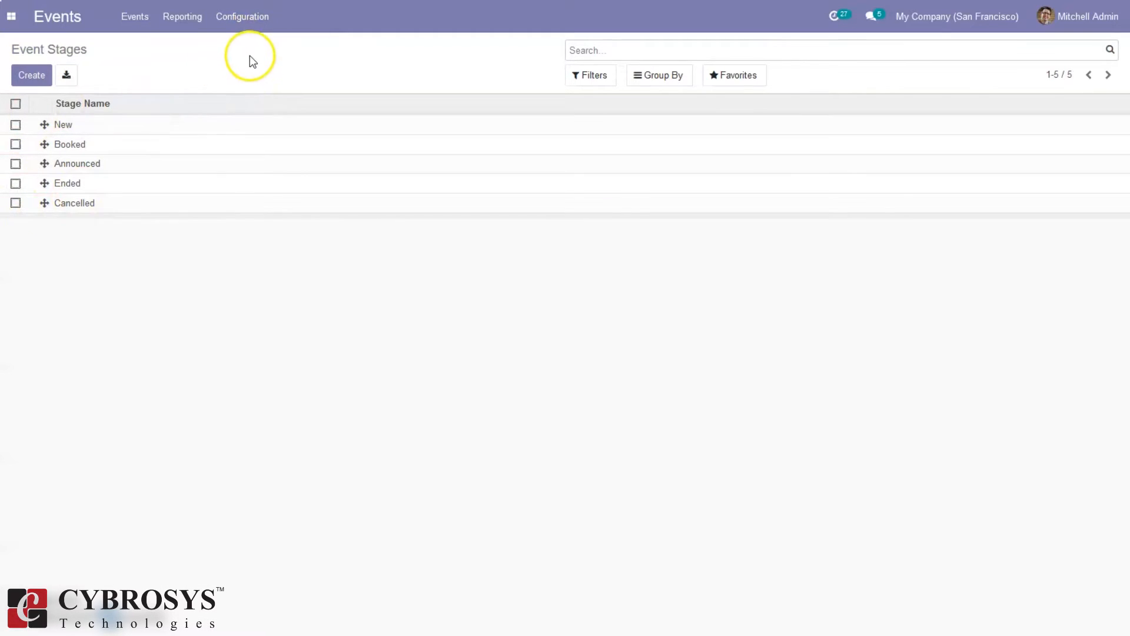
left_click(242, 26)
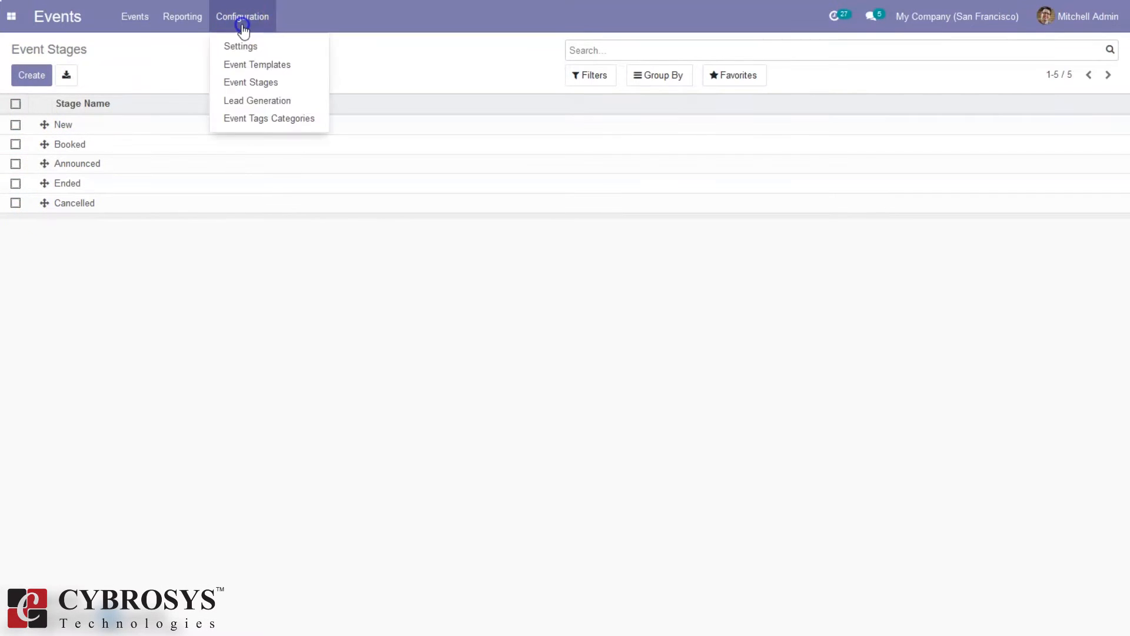
left_click(259, 100)
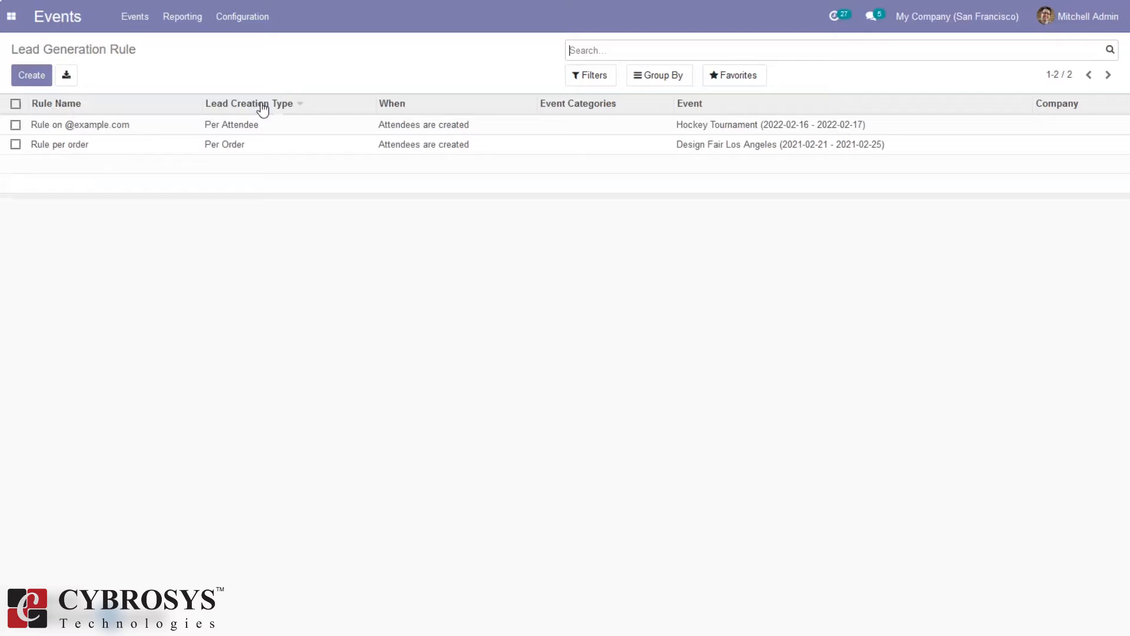
left_click(288, 103)
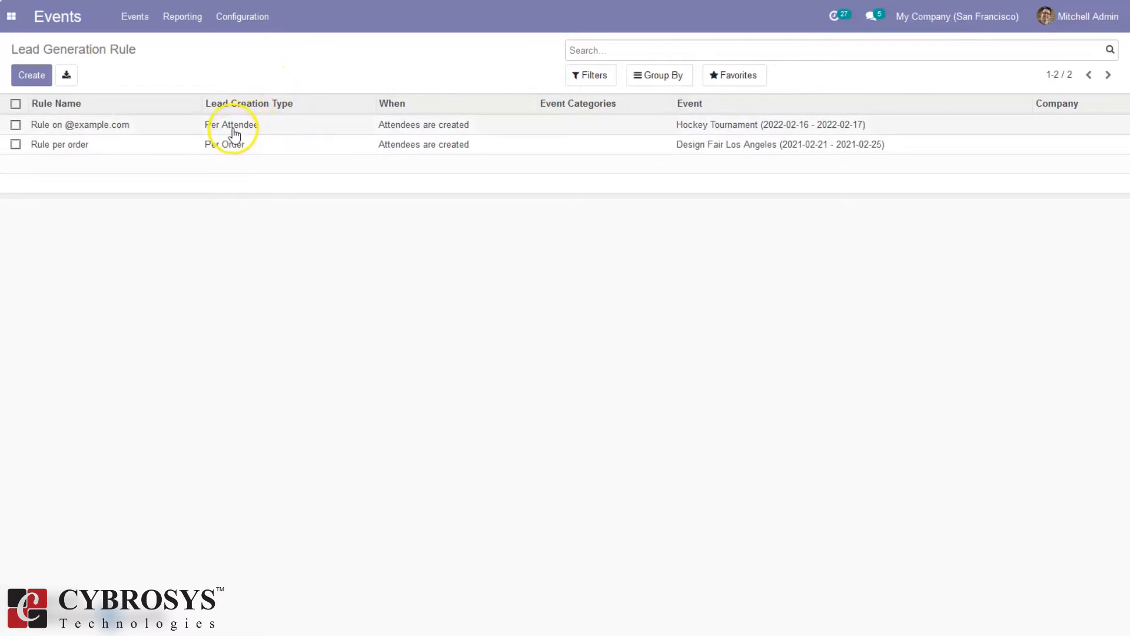
left_click(684, 148)
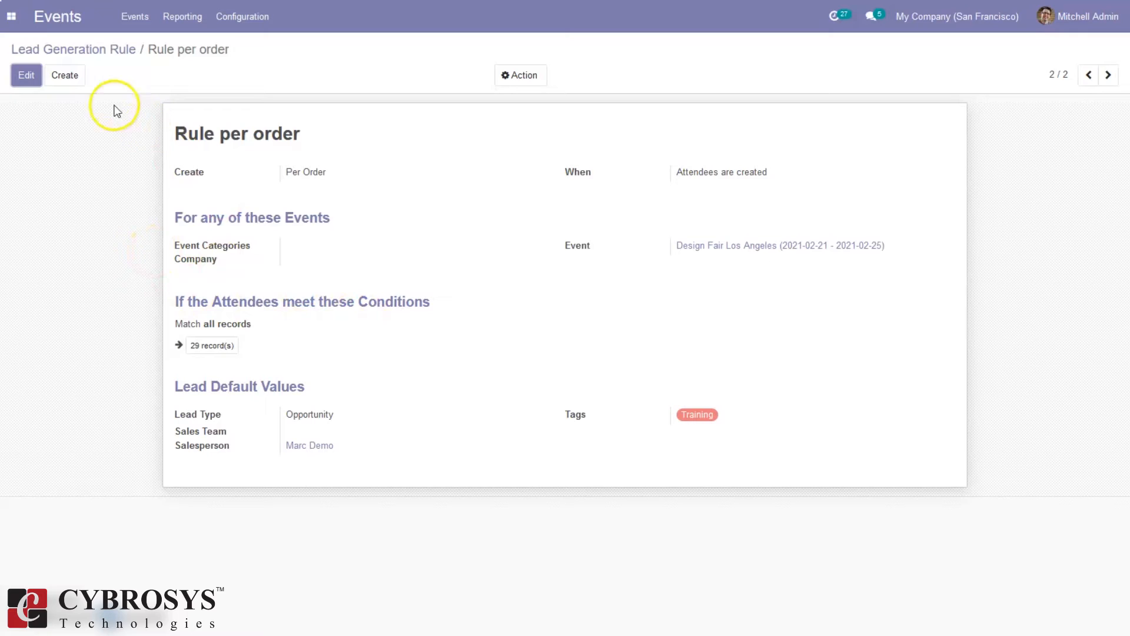
left_click(90, 49)
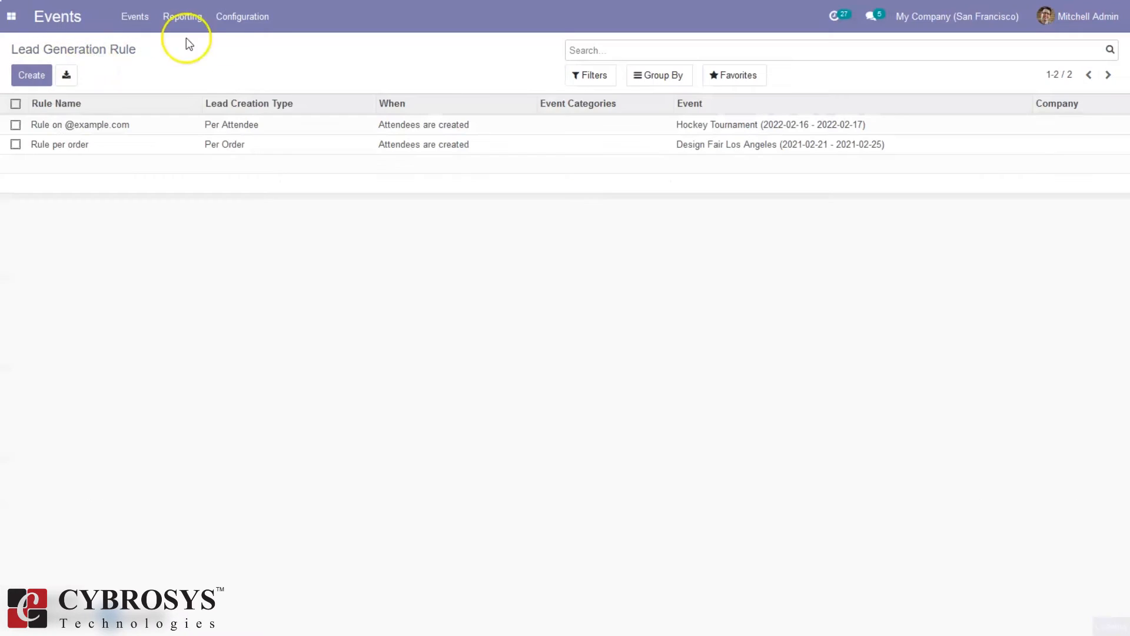
View the three event tag categories, then go back to the events board and create a new event
left_click(252, 23)
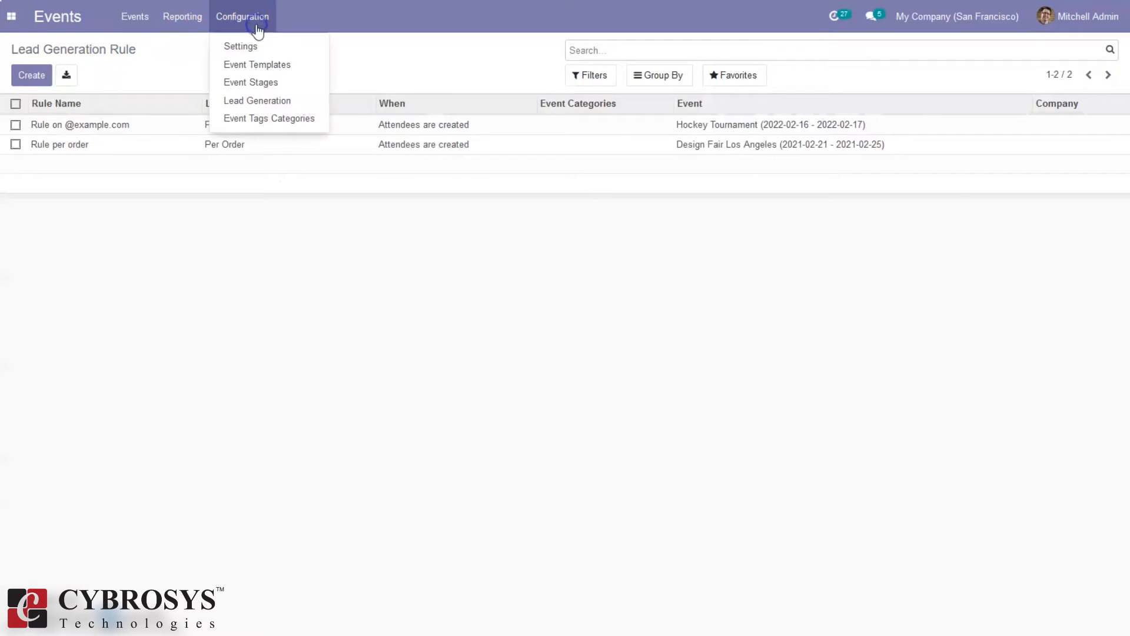
left_click(246, 120)
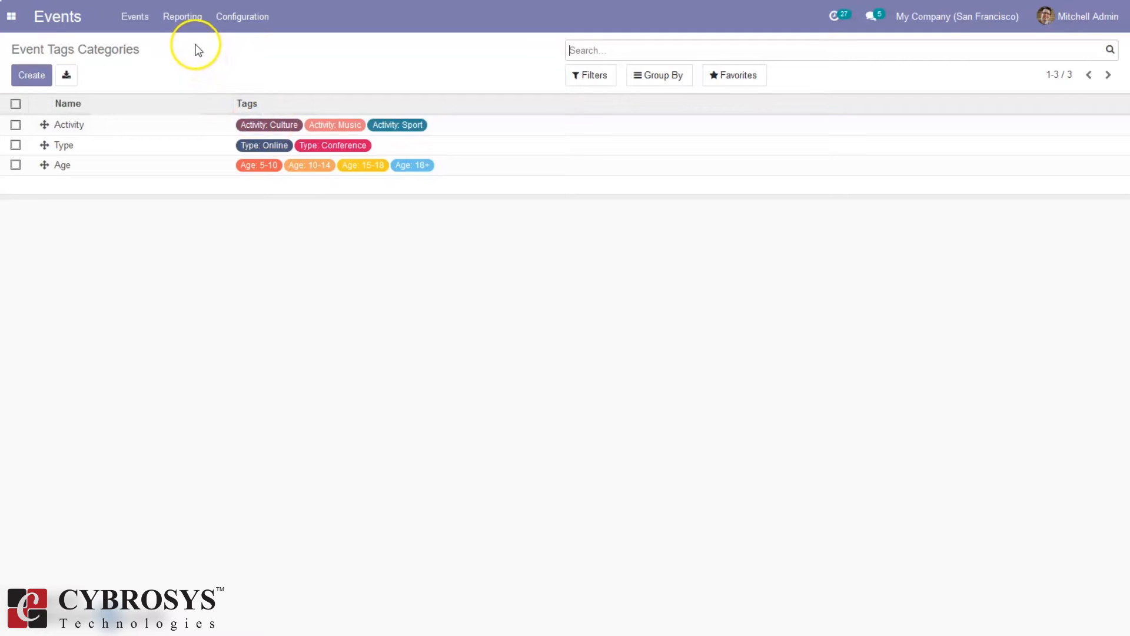
left_click(131, 9)
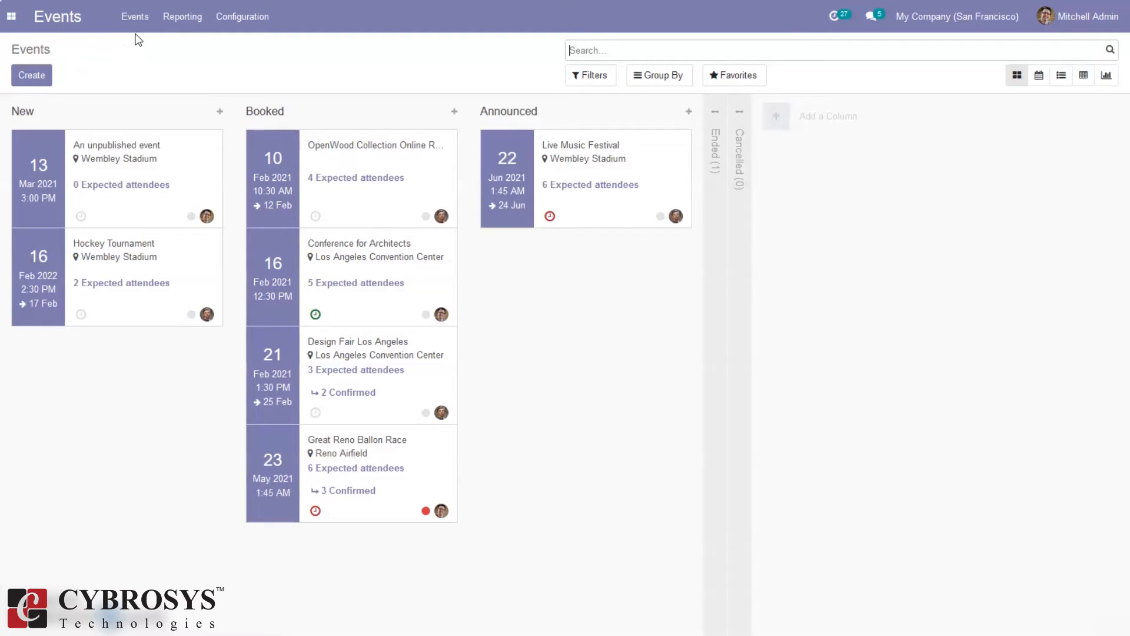
left_click(29, 76)
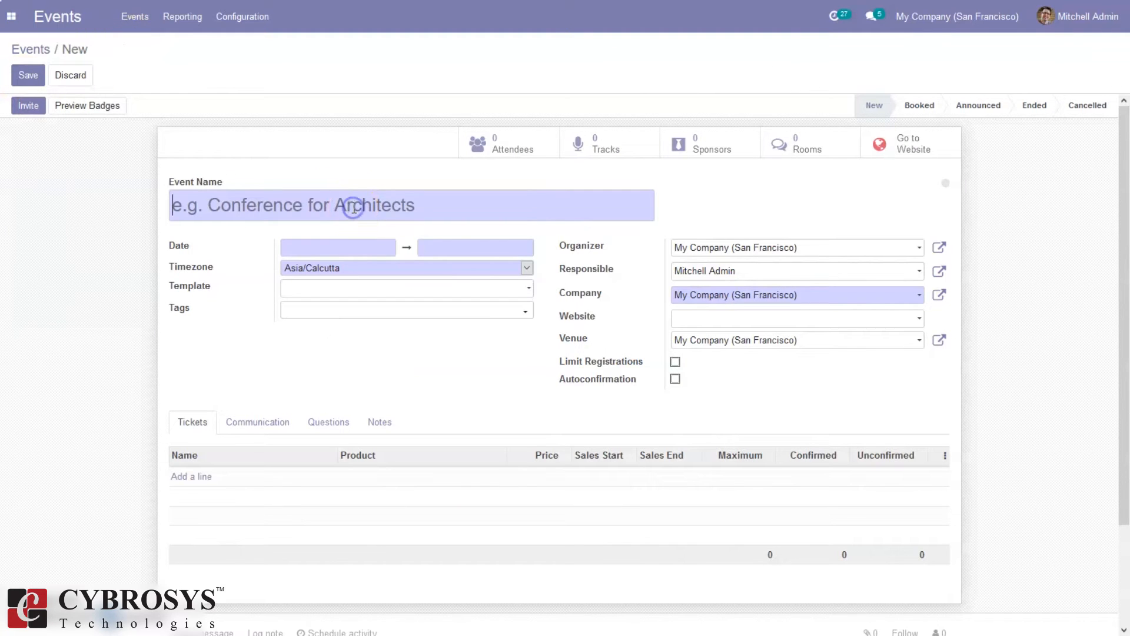
Name the event 'Odoo 14 Webinar' running 02/12/2021 17:00 to 02/20/2021 17:55
type("Webinar")
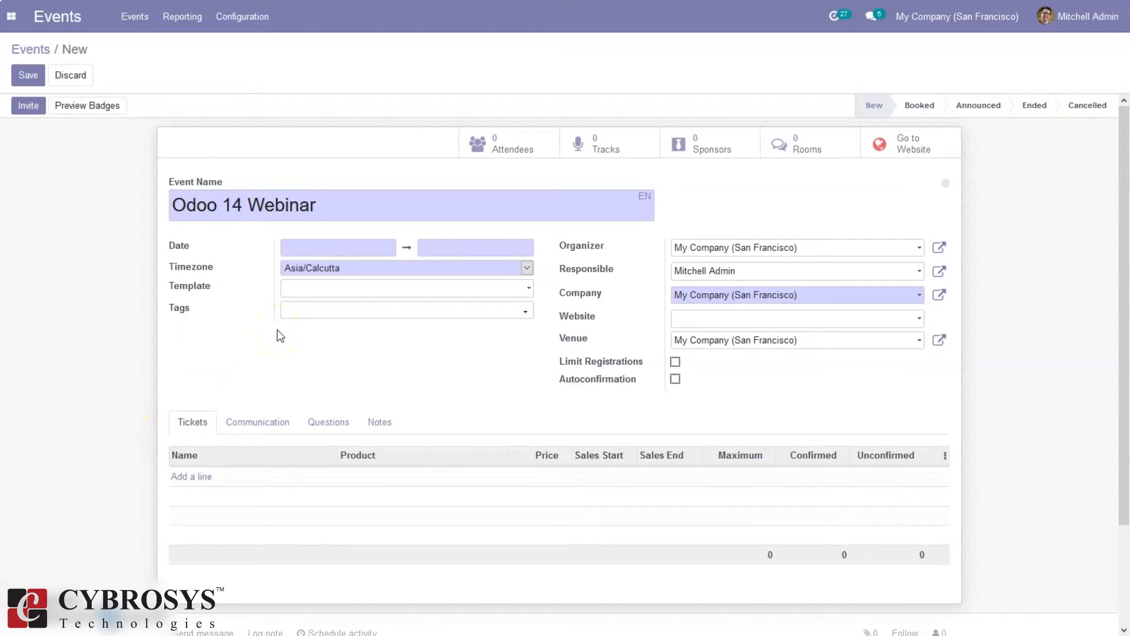
left_click(294, 245)
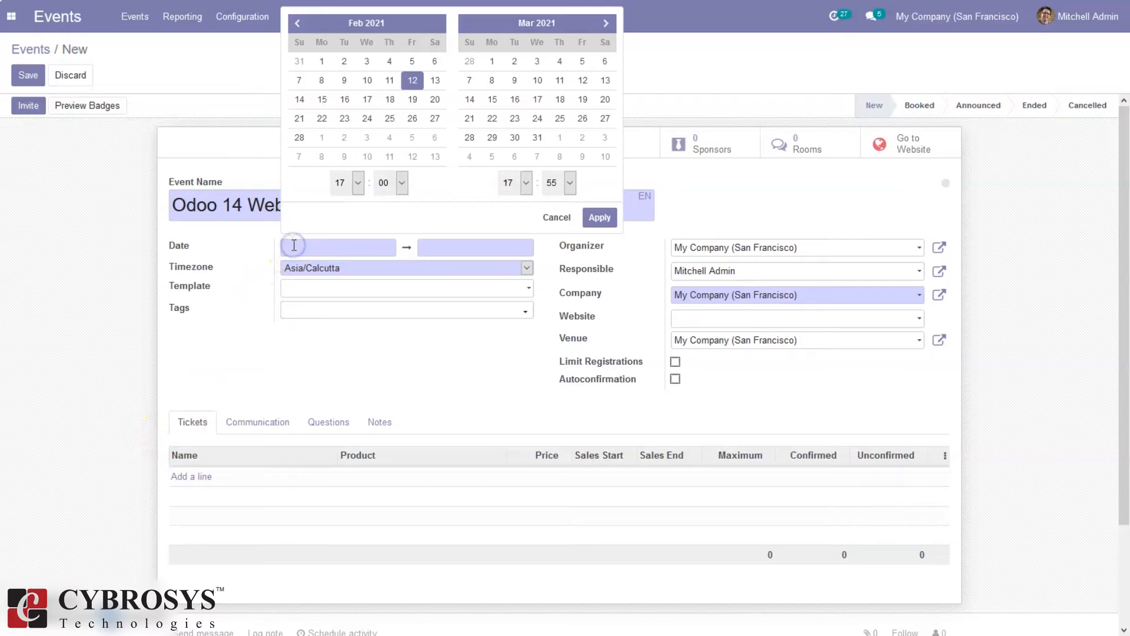
left_click(415, 82)
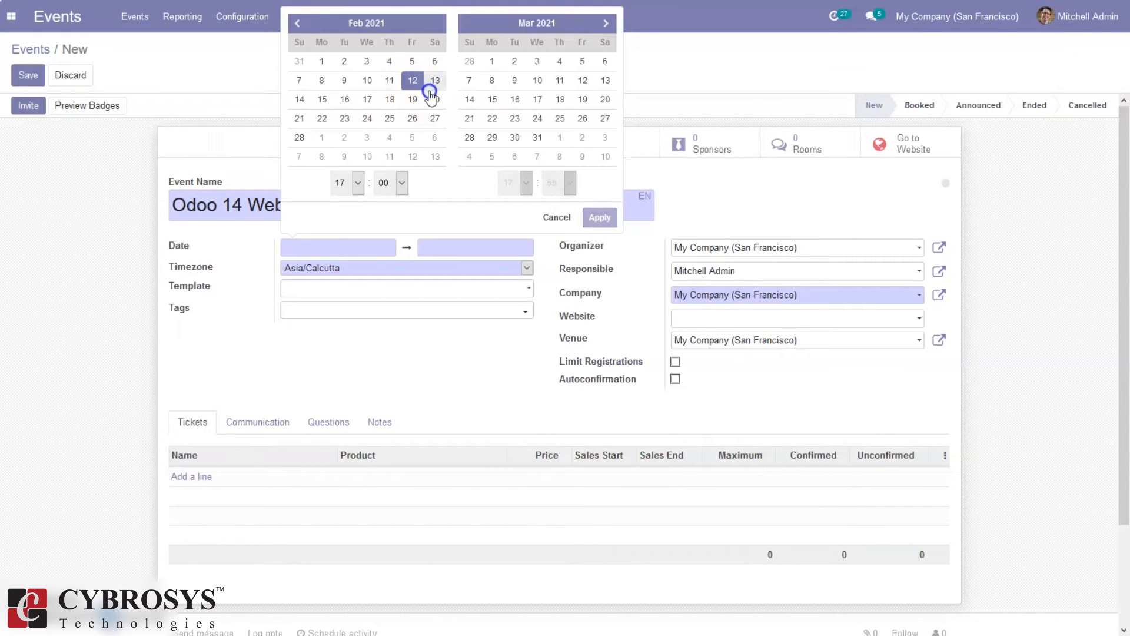
left_click(432, 100)
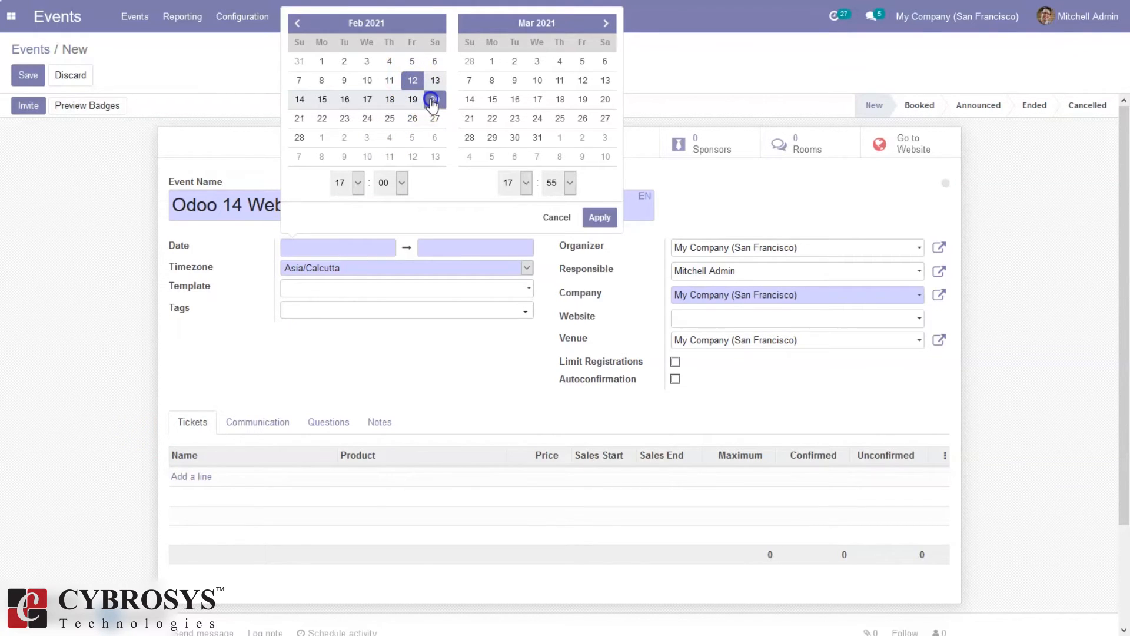
left_click(599, 218)
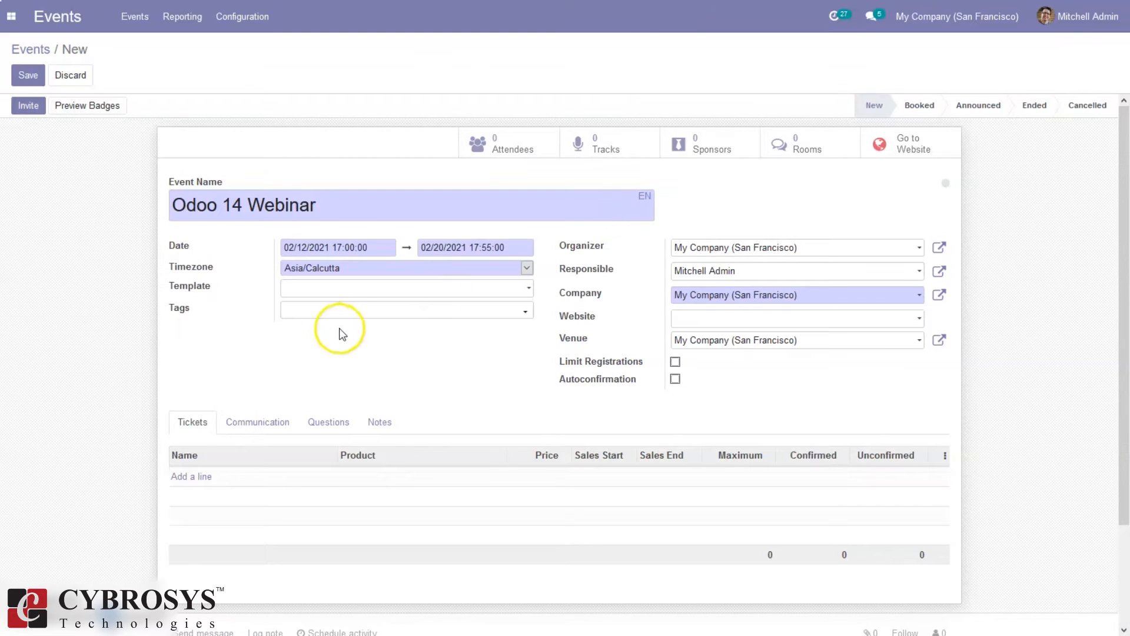
left_click(306, 290)
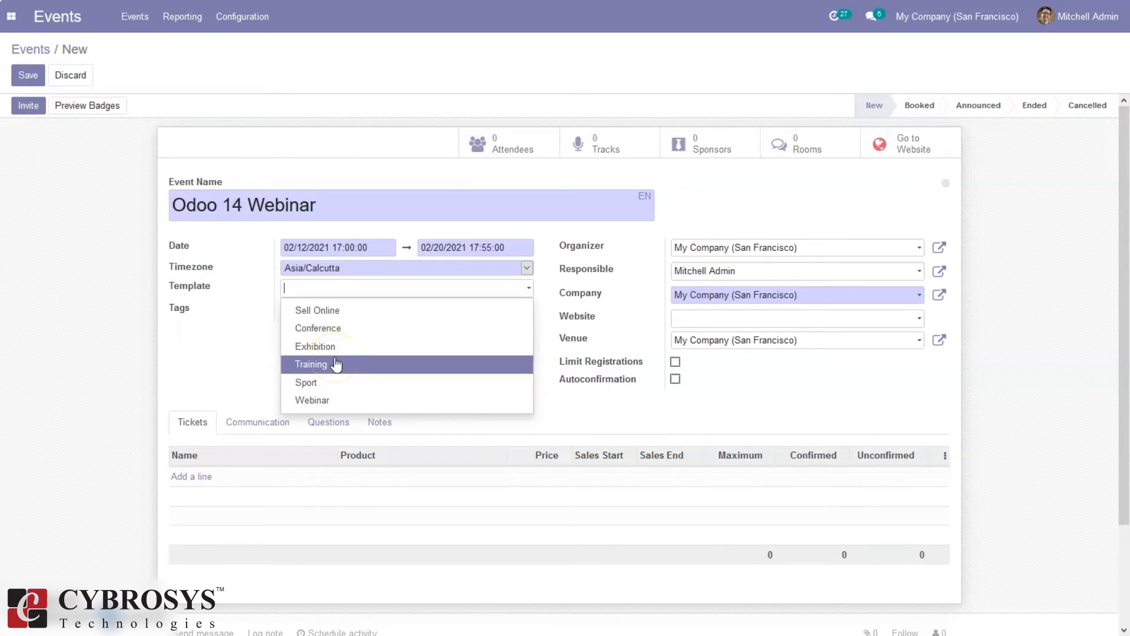
Apply the Webinar template to the event and review its communication schedule and attendee questions
left_click(320, 402)
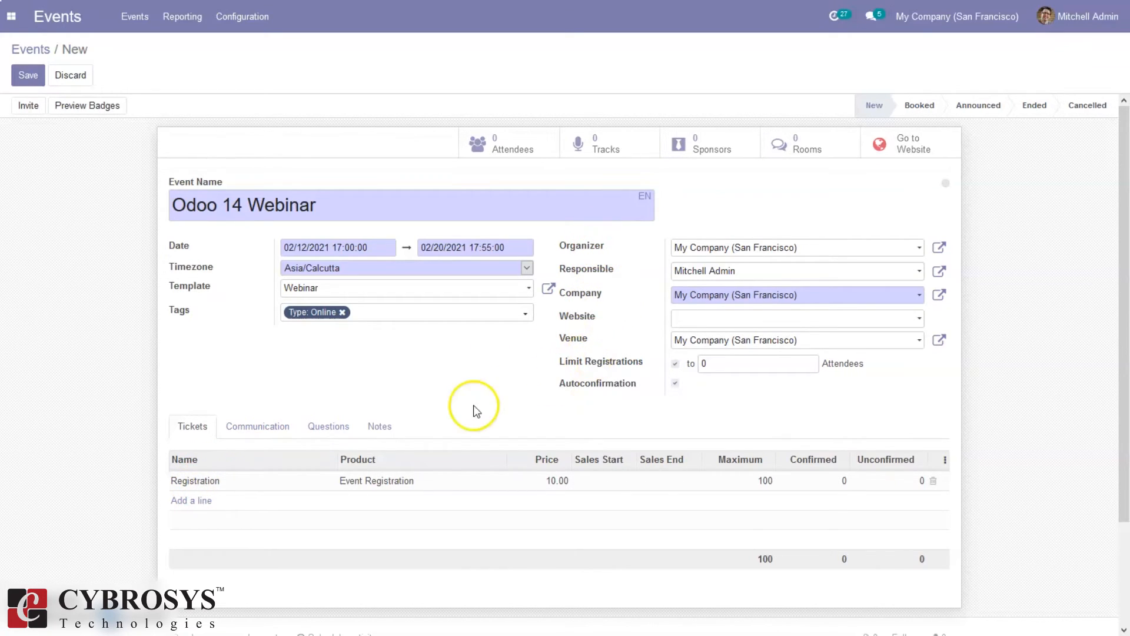
left_click(274, 433)
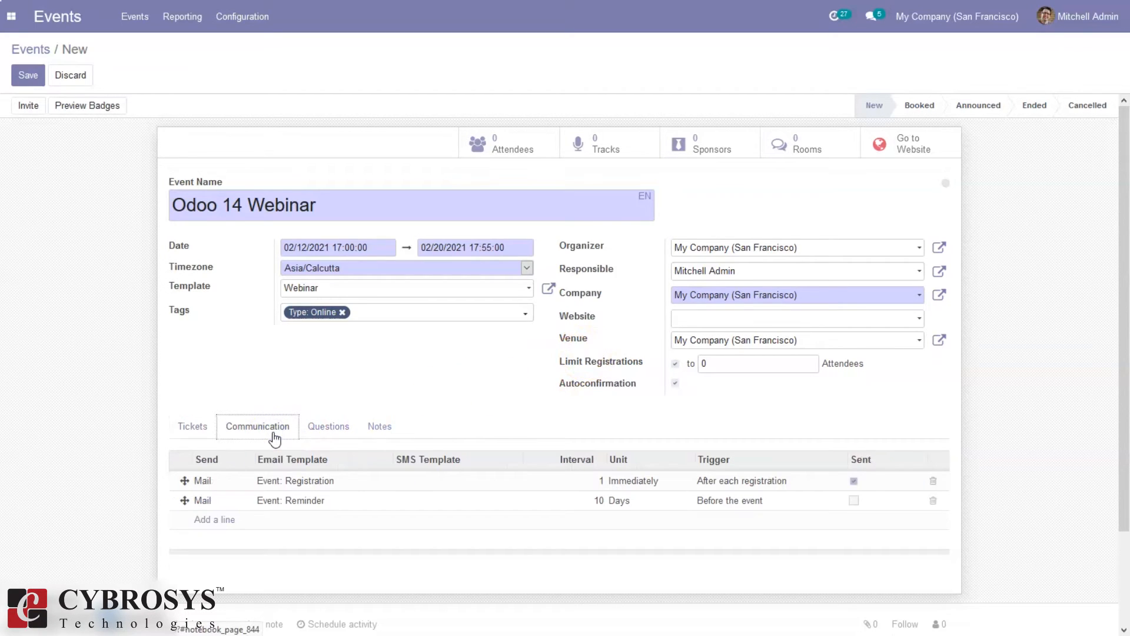
left_click(316, 432)
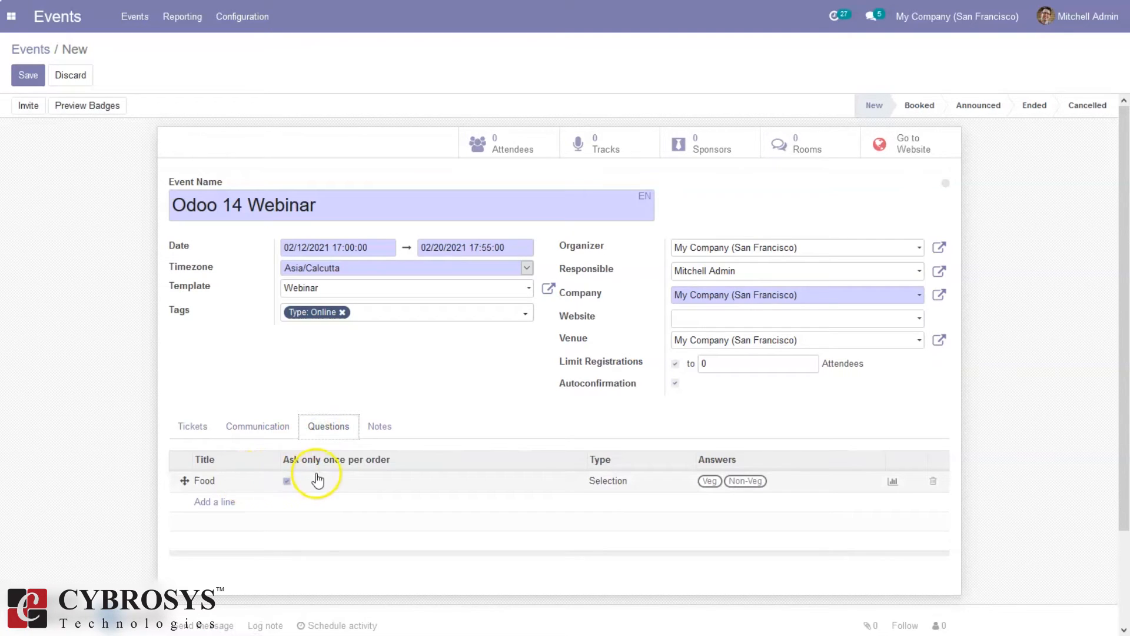
left_click(385, 430)
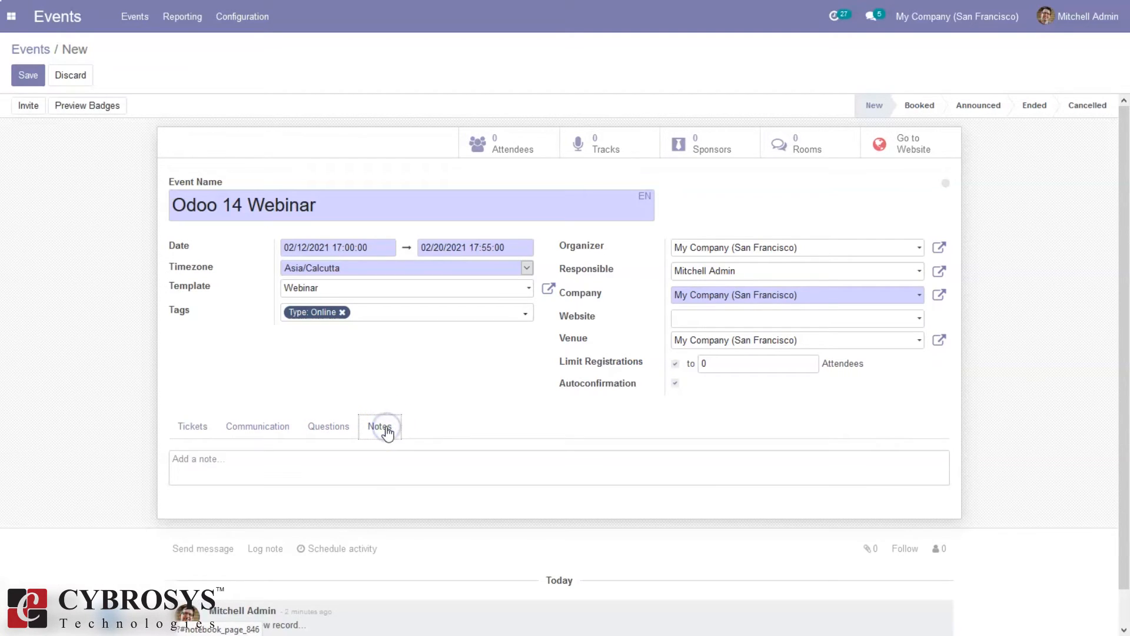
left_click(320, 432)
left_click(384, 427)
Add the note 'Odoo 14 Webinar - All Features' to the event
left_click(258, 479)
type("Odoo 14 Webinar - All Features")
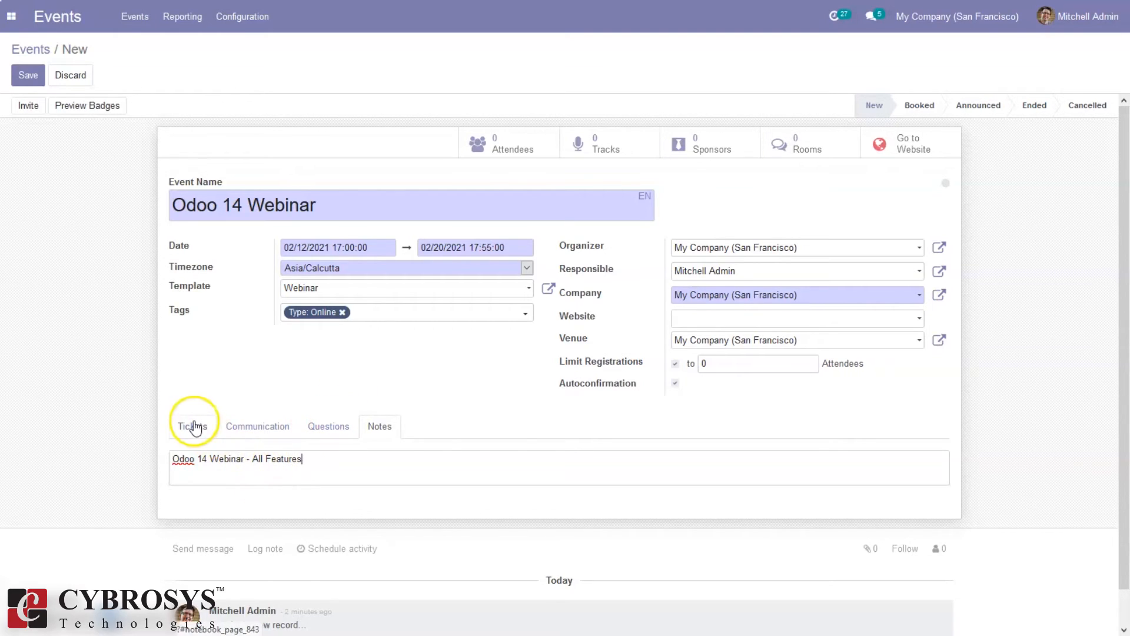
left_click(194, 426)
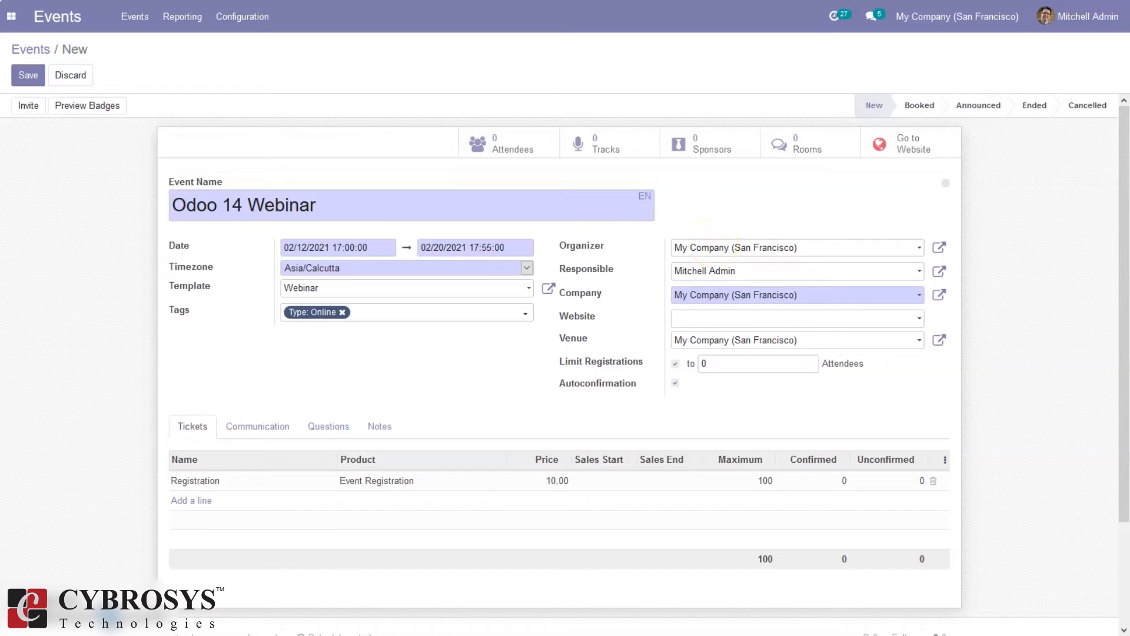
Limit the Odoo 14 Webinar to a maximum of 500 attendees and save the event
left_click(728, 298)
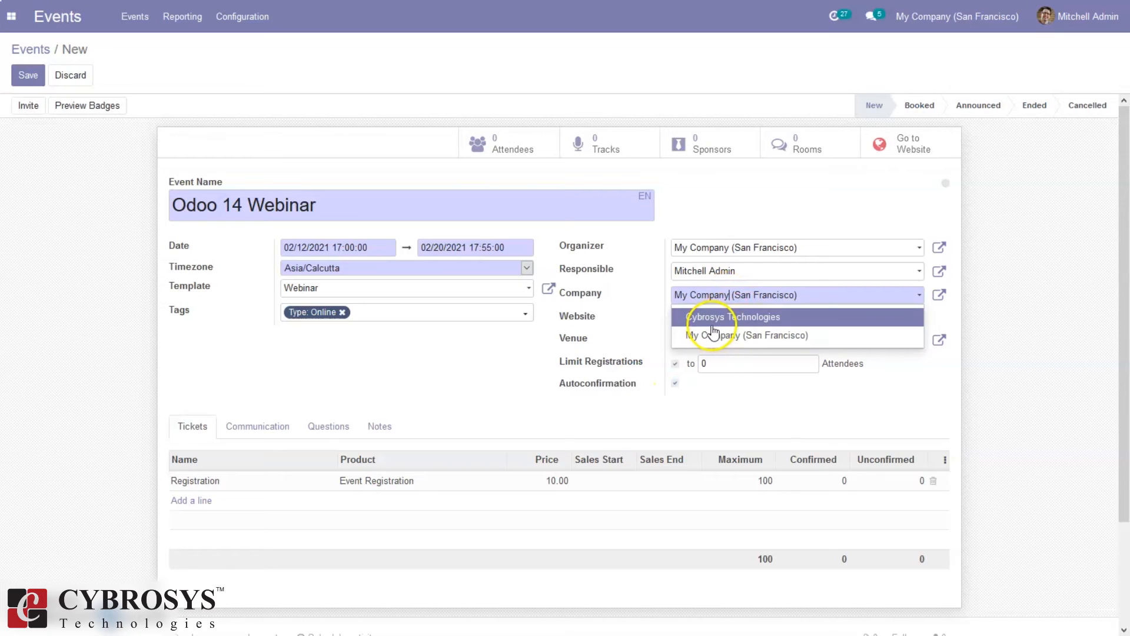
left_click(1099, 268)
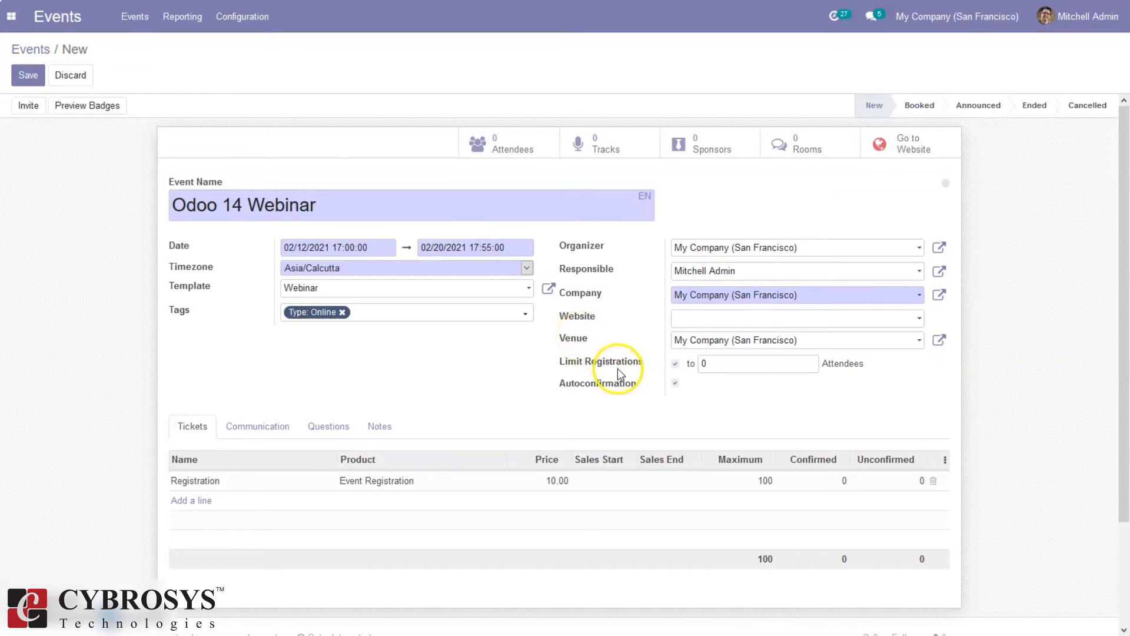
left_click(713, 363)
type("1")
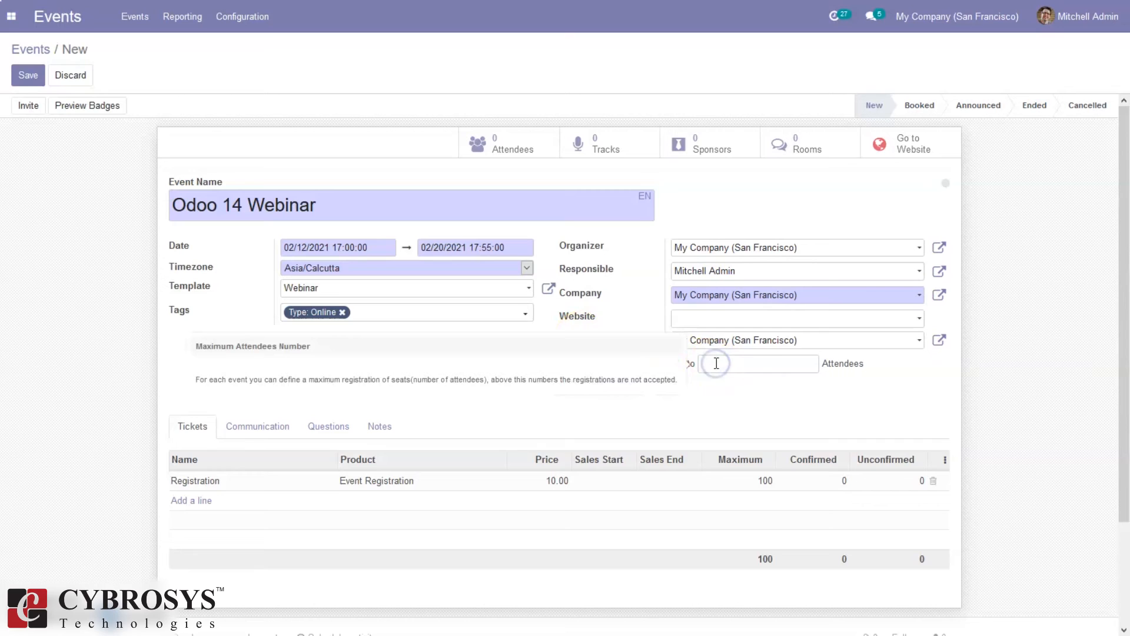
type("00")
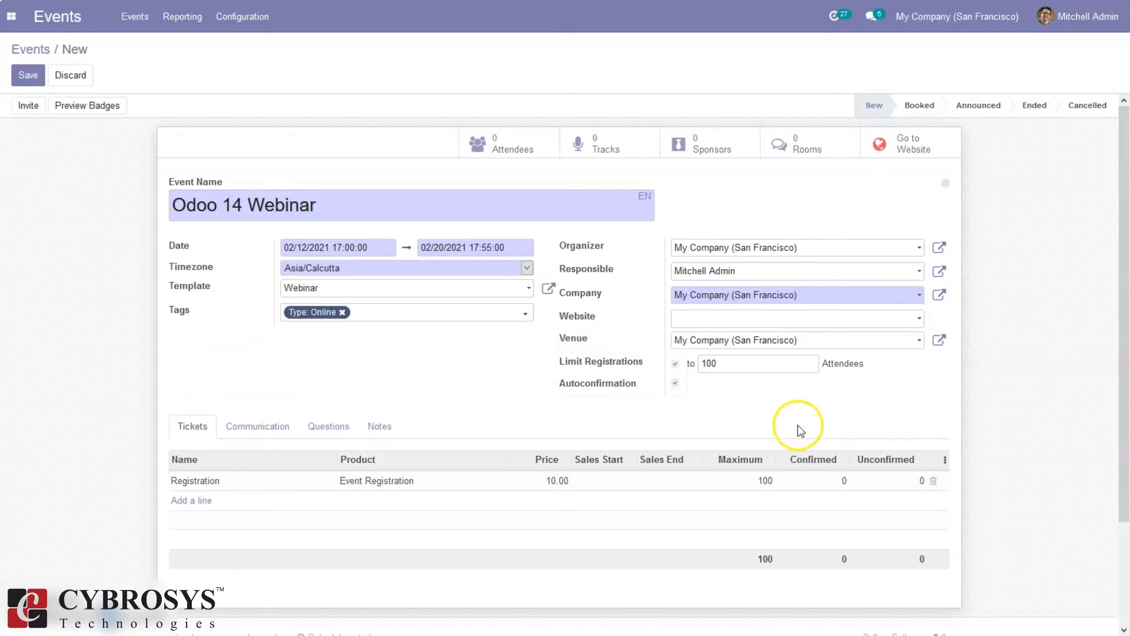
key("BackSpace")
type("5")
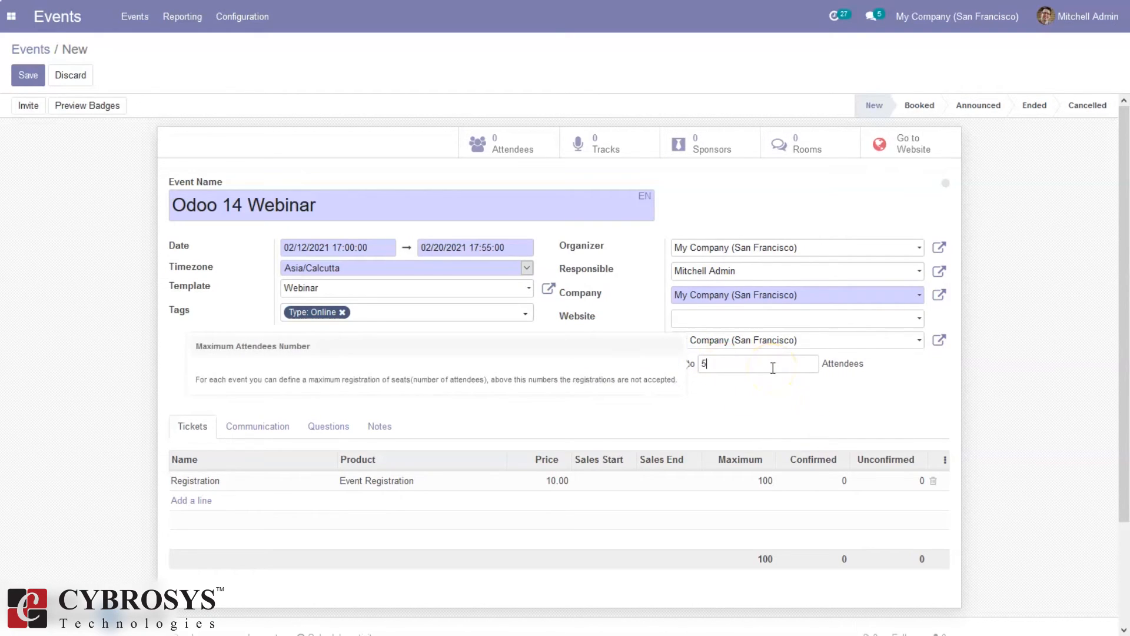
left_click(720, 403)
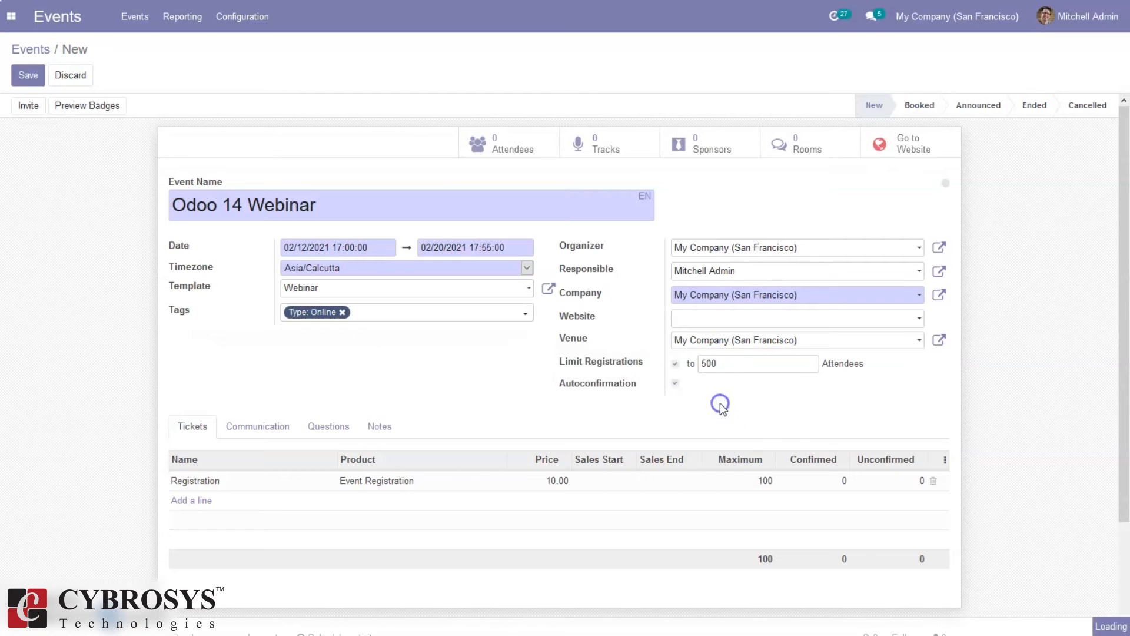
mouse_move(604, 385)
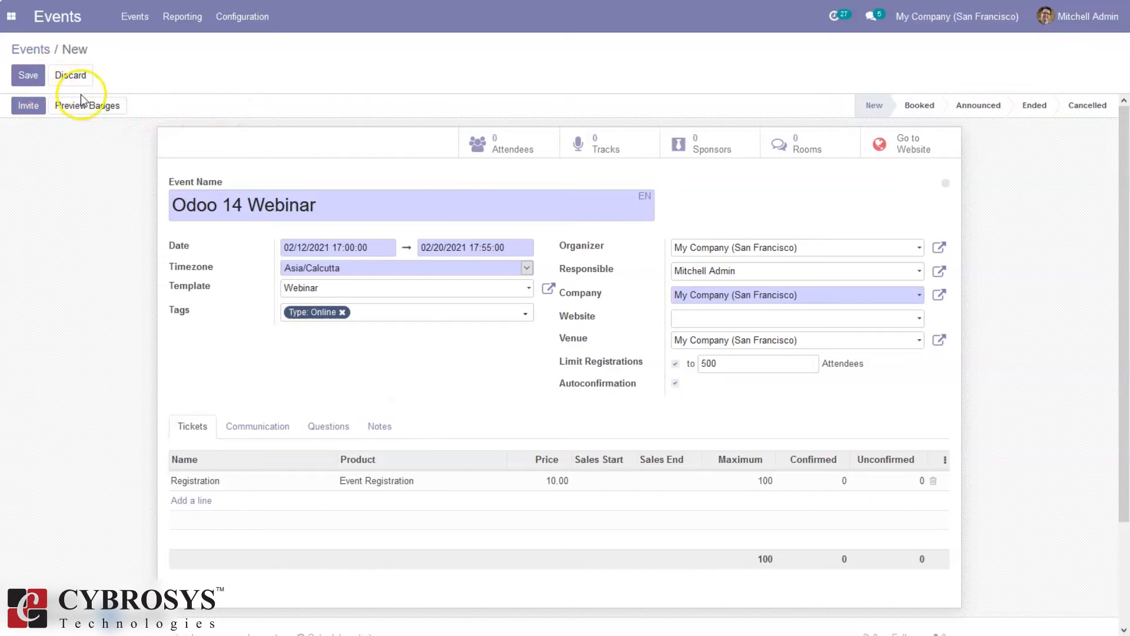
left_click(40, 83)
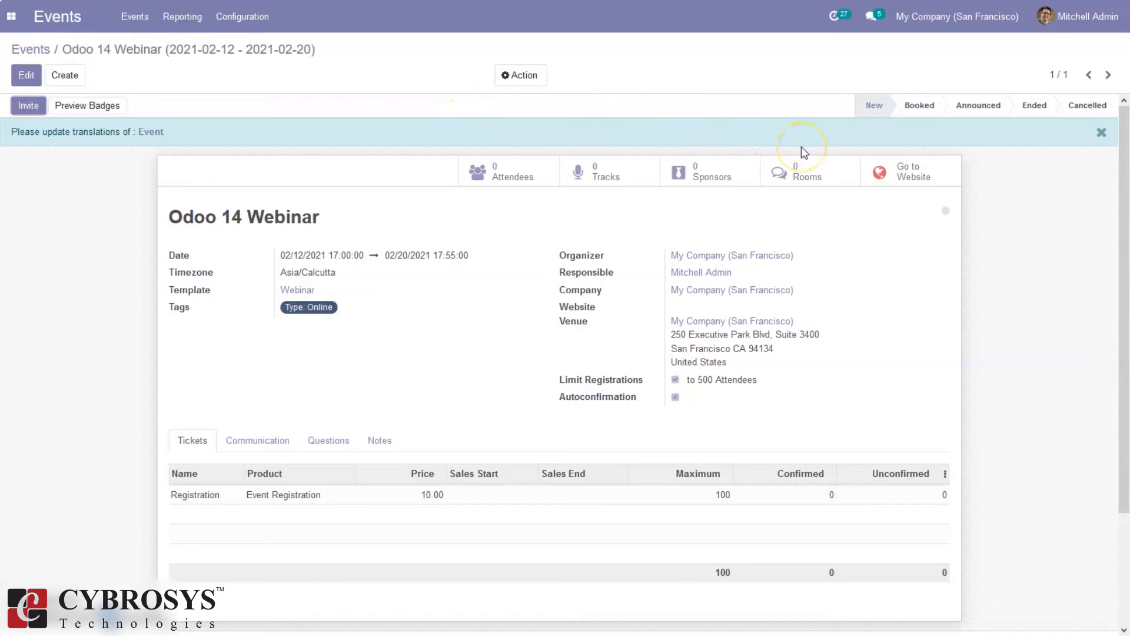
Go back through the events overview to the Odoo 14 Webinar and open its website page
left_click(24, 106)
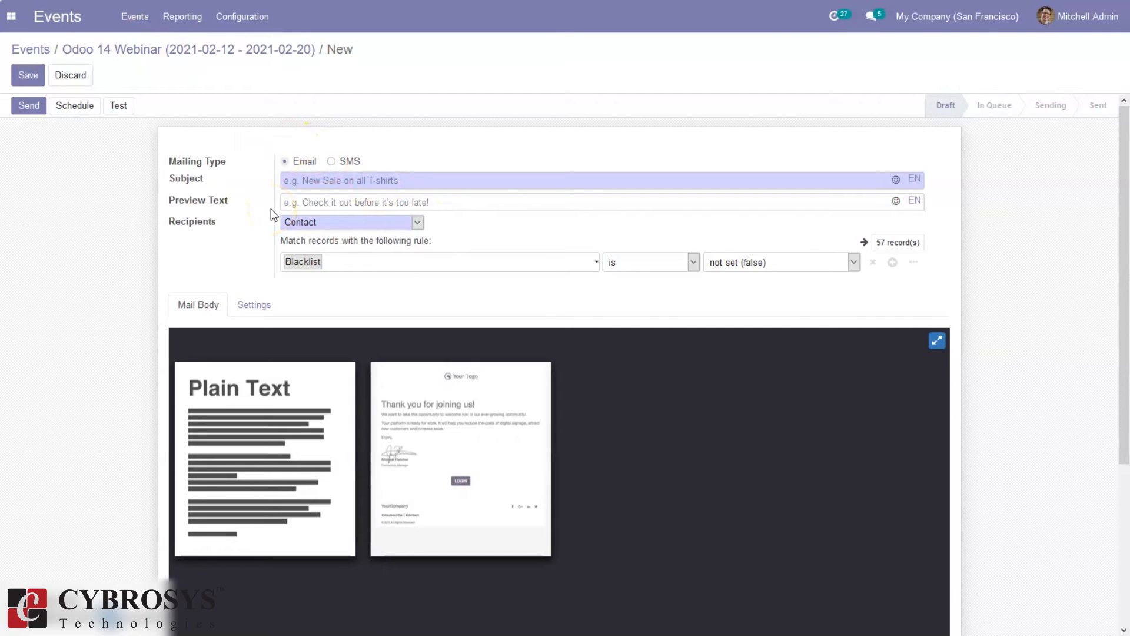
left_click(232, 52)
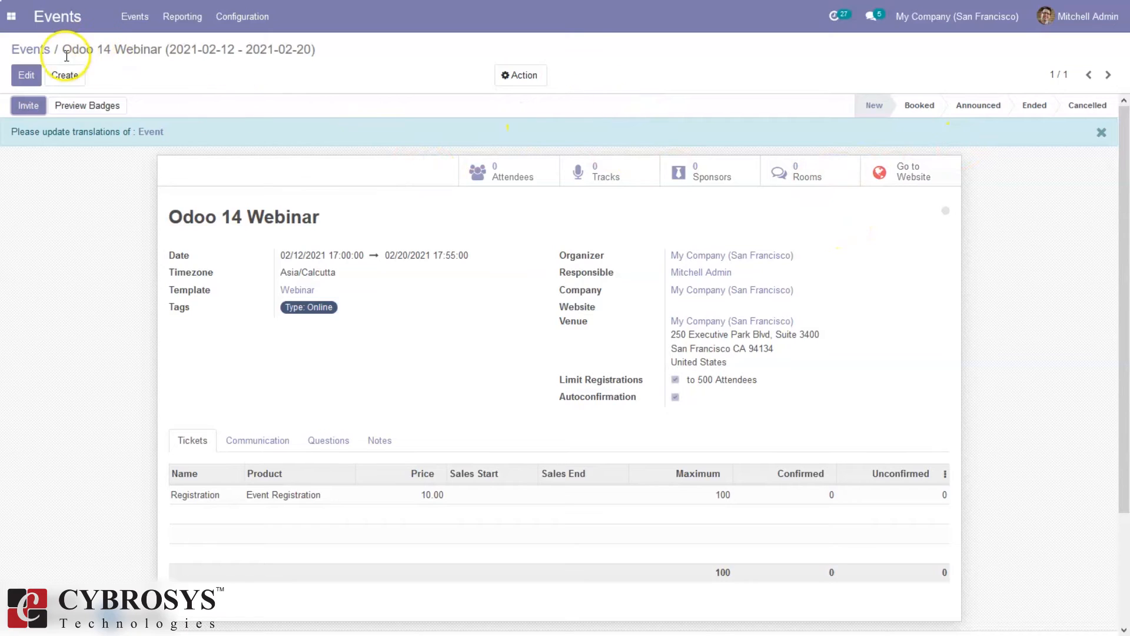
left_click(47, 53)
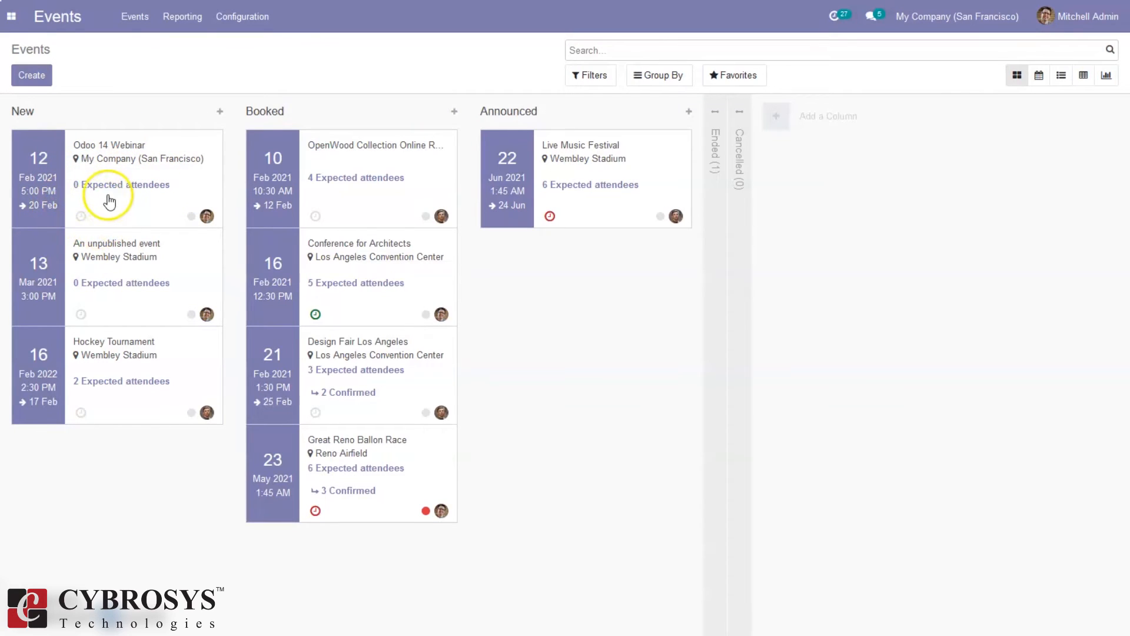
left_click(125, 203)
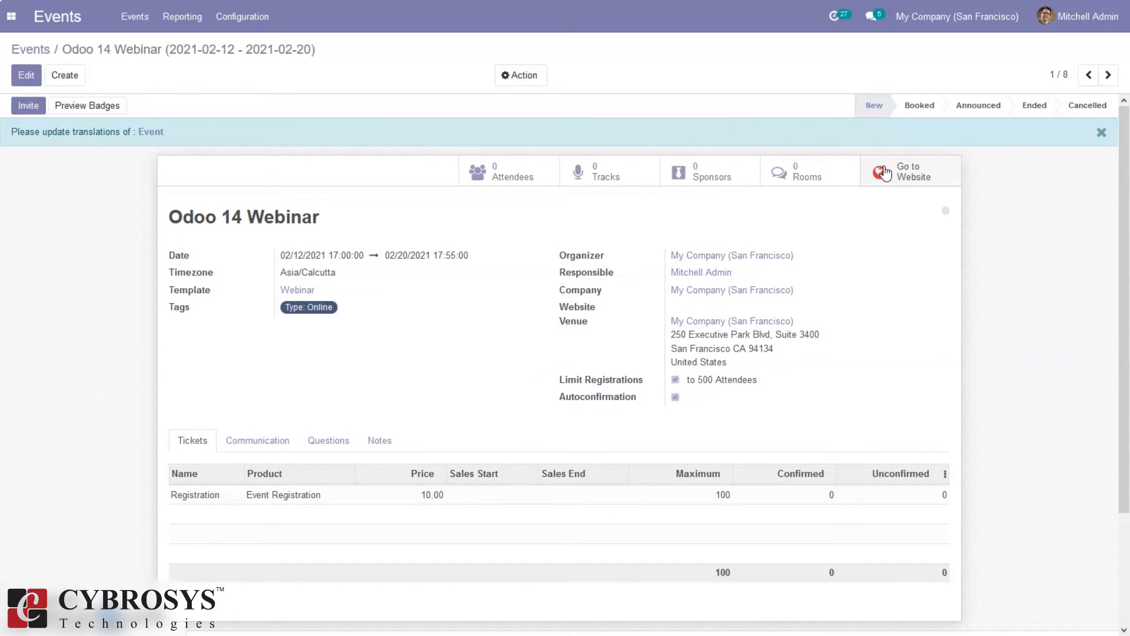
left_click(930, 180)
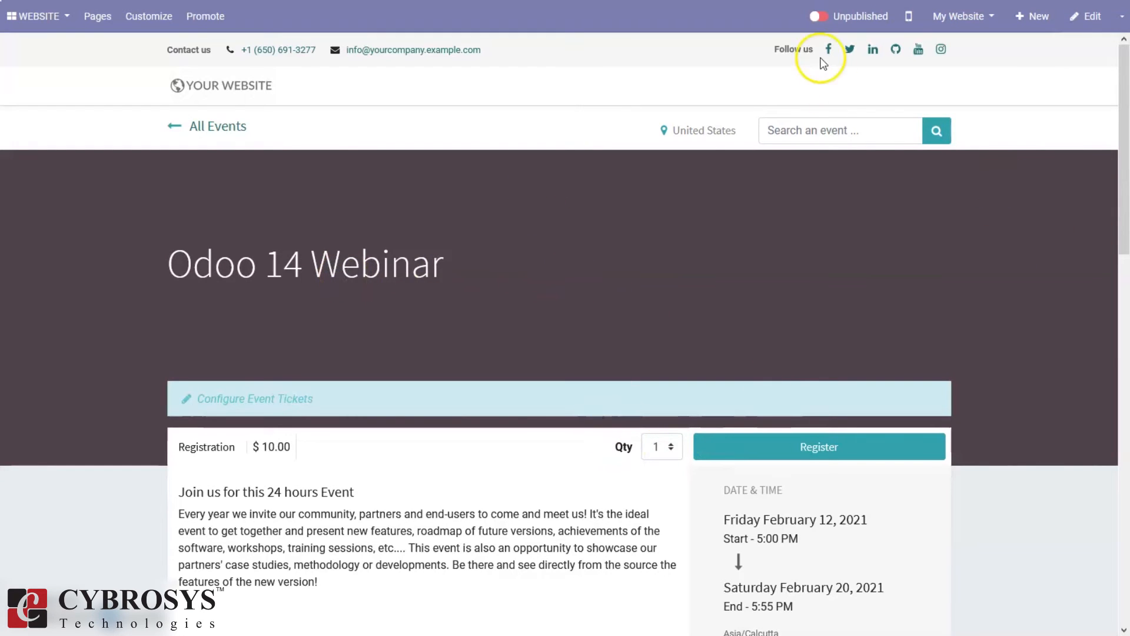
Publish the Odoo 14 Webinar page and scroll down to its tickets
left_click(823, 18)
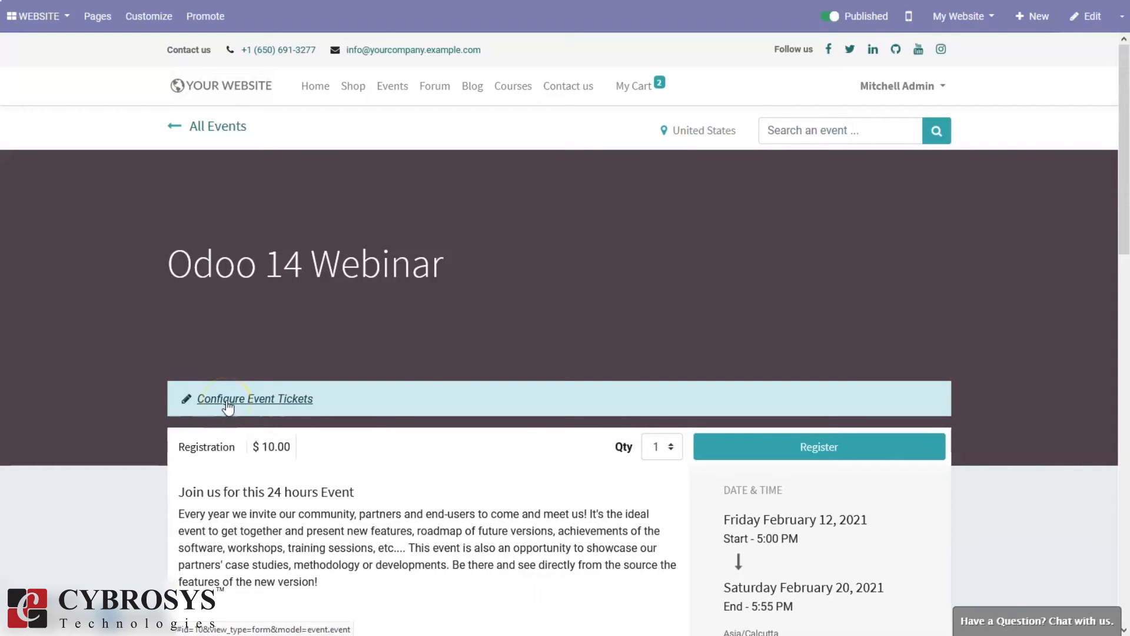
left_click_drag(1124, 115, 1125, 230)
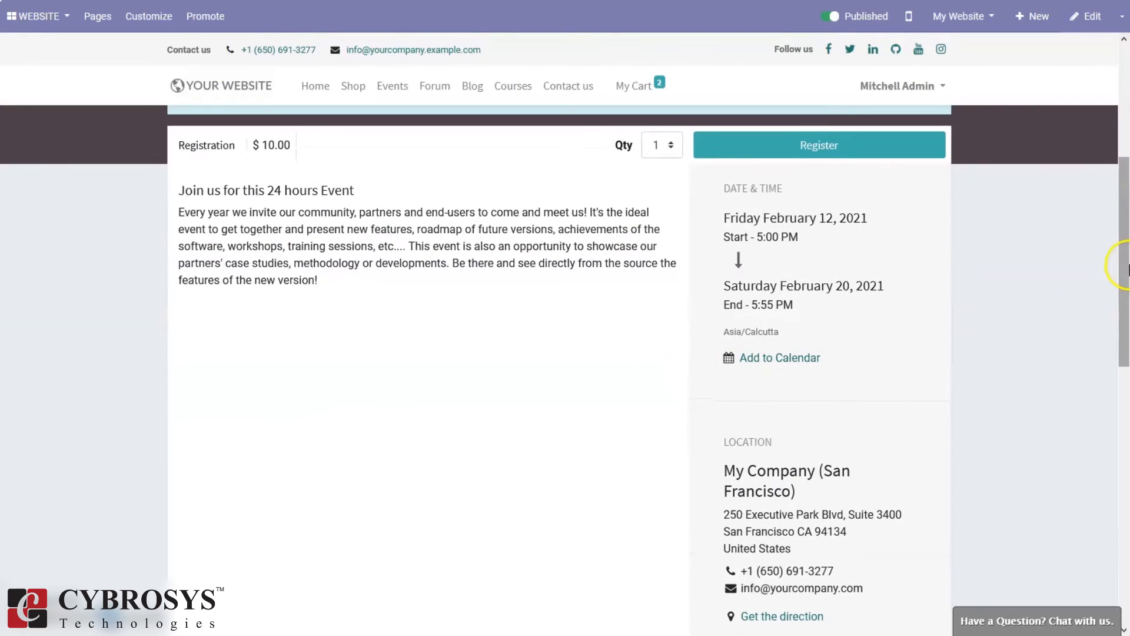
left_click_drag(1127, 243, 1113, 215)
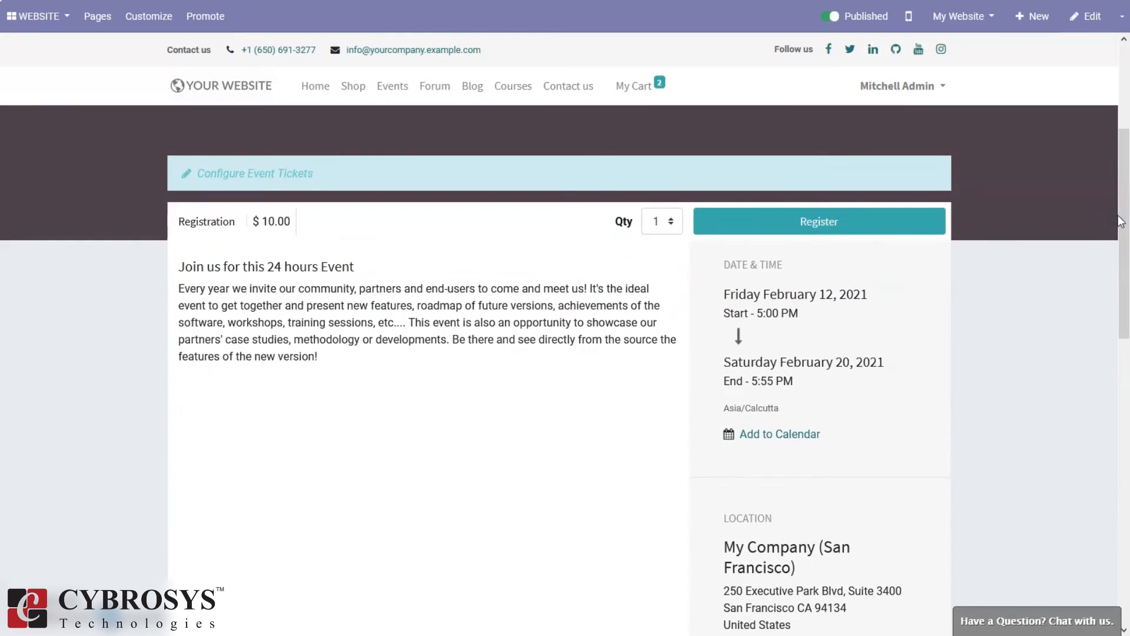
left_click(1126, 227)
left_click_drag(1126, 292, 1121, 312)
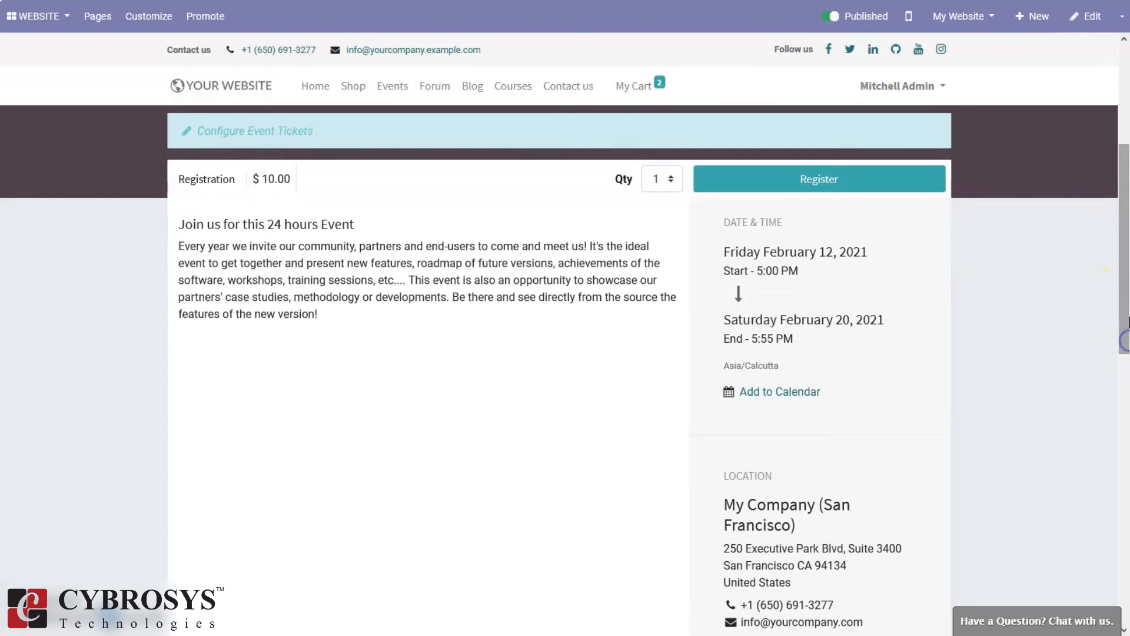
left_click(1126, 540)
left_click_drag(1127, 490, 1126, 151)
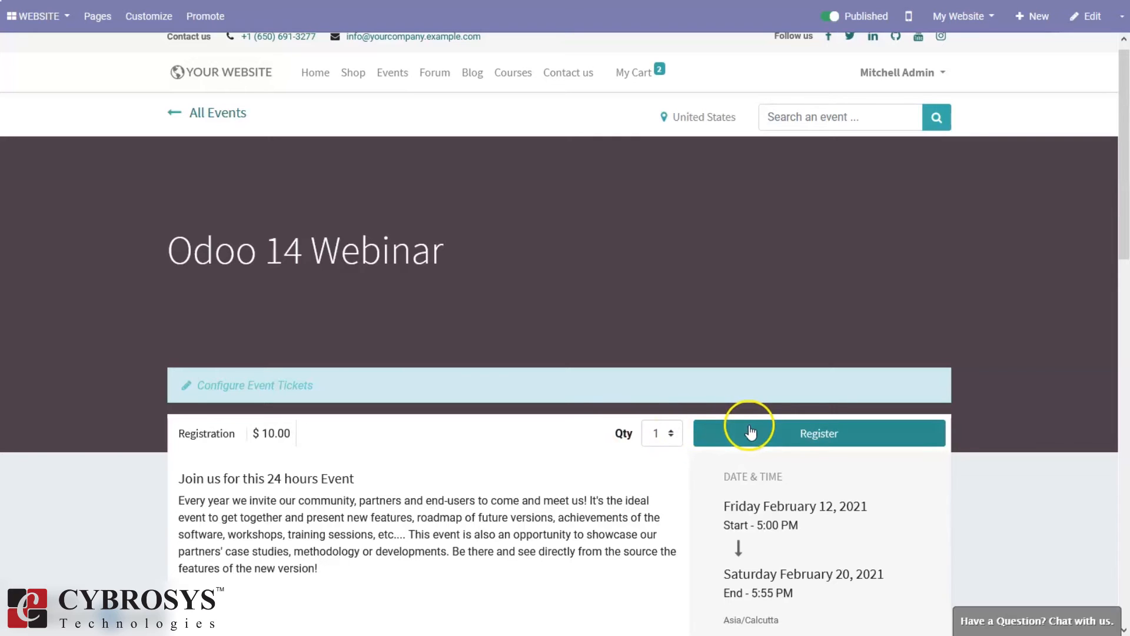
Register for 2 Registration tickets and begin entering the first attendee's name
left_click(768, 434)
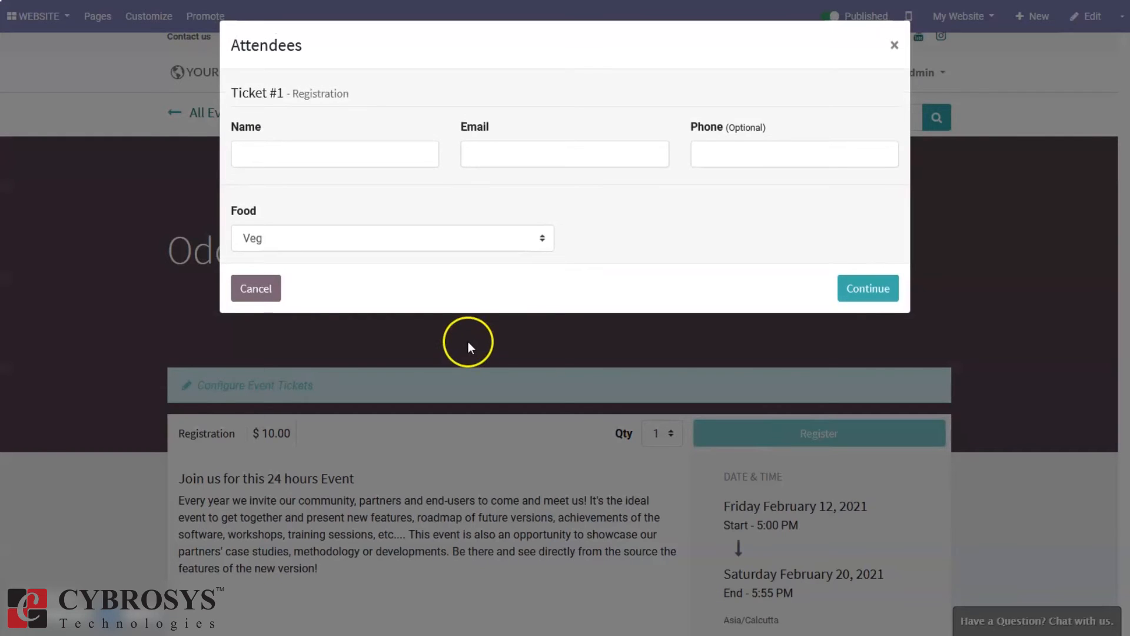
left_click(250, 288)
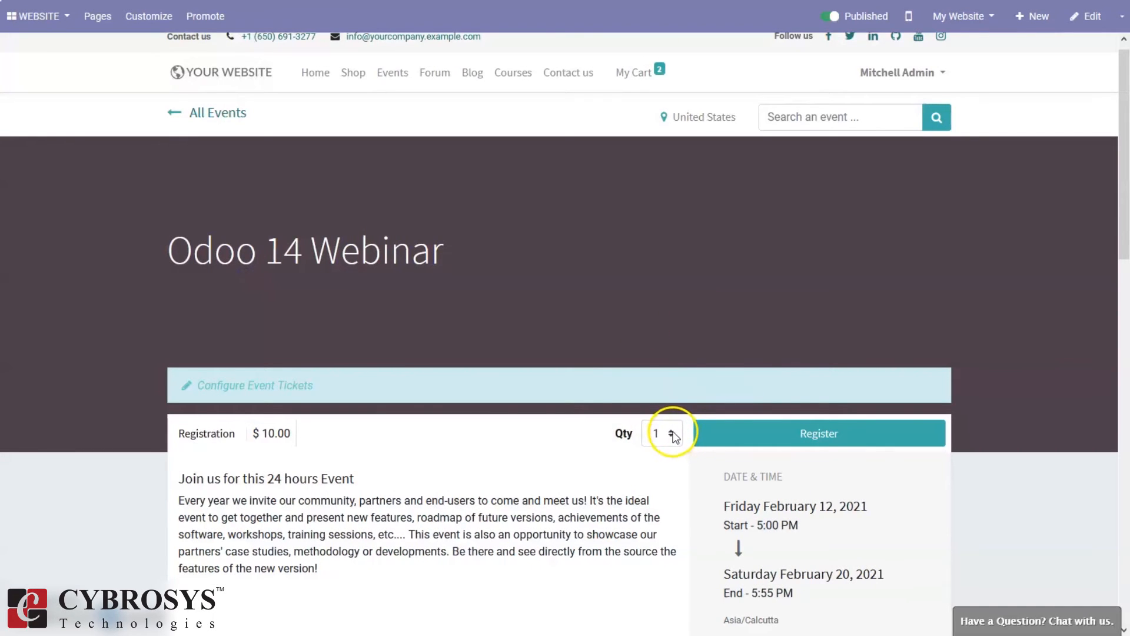
left_click(672, 433)
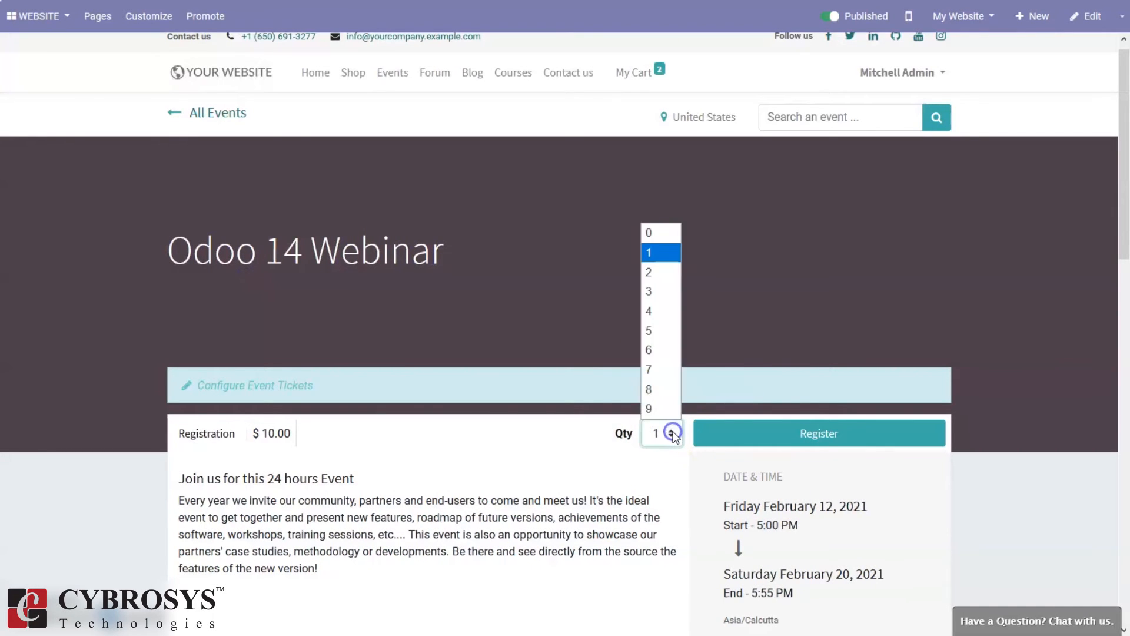
left_click(650, 270)
left_click(816, 423)
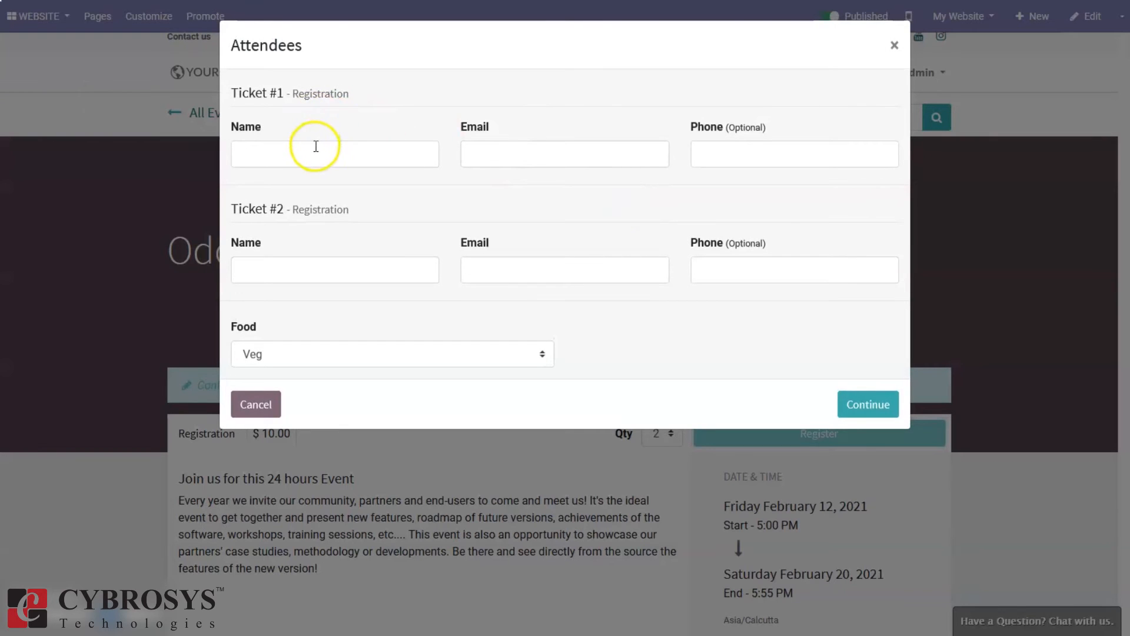
left_click(316, 147)
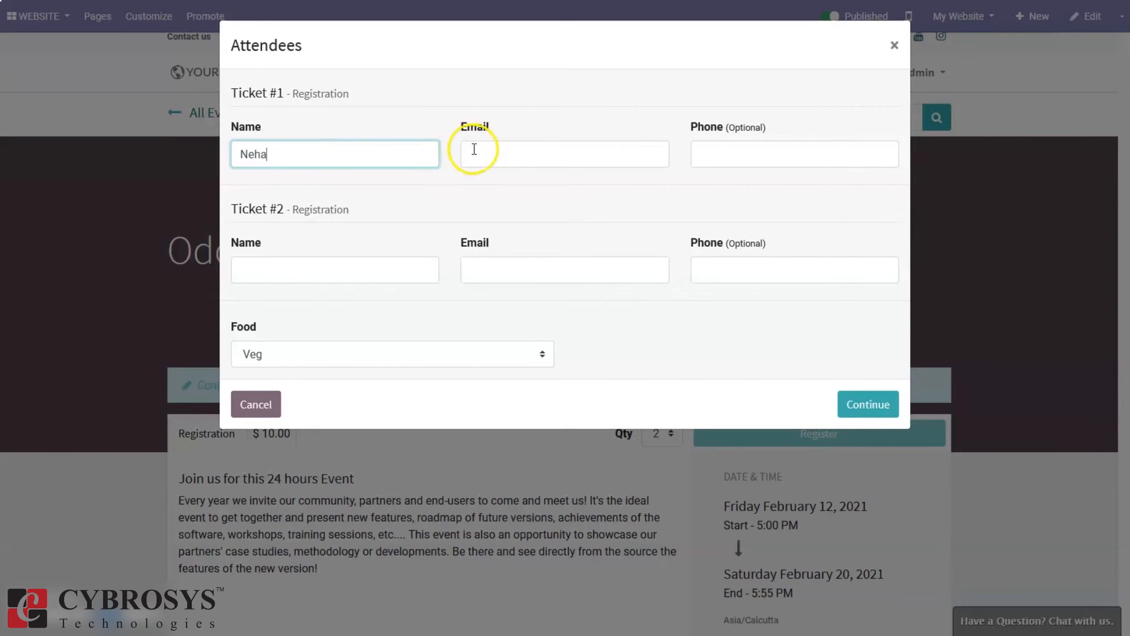
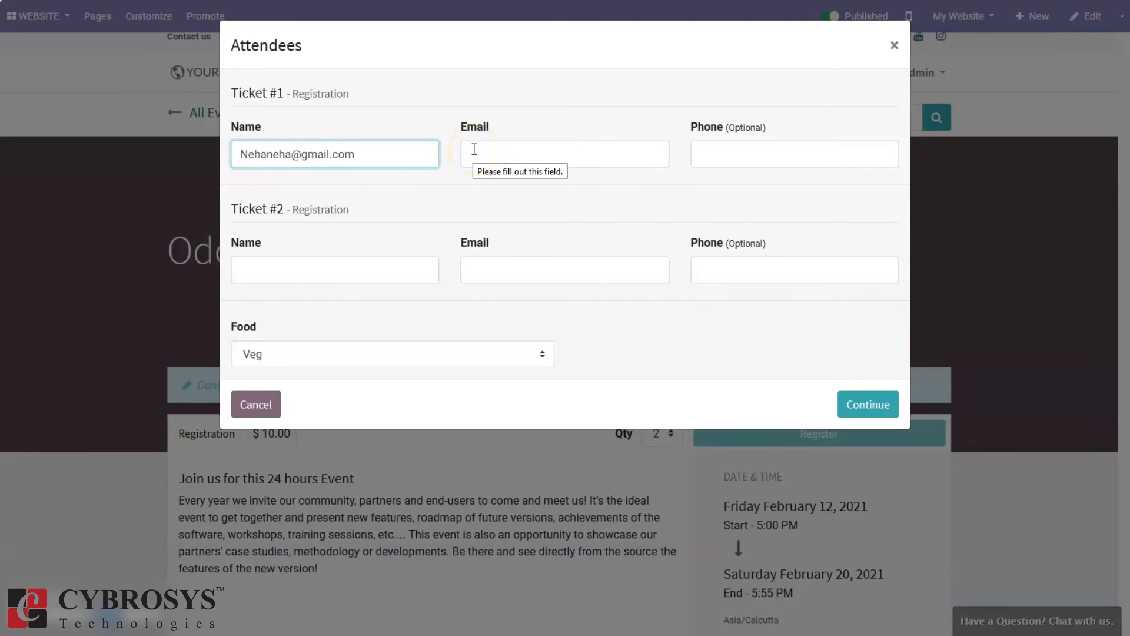
Complete the first attendee's name and paste their e-mail address
left_click(516, 155)
left_click_drag(373, 154, 306, 155)
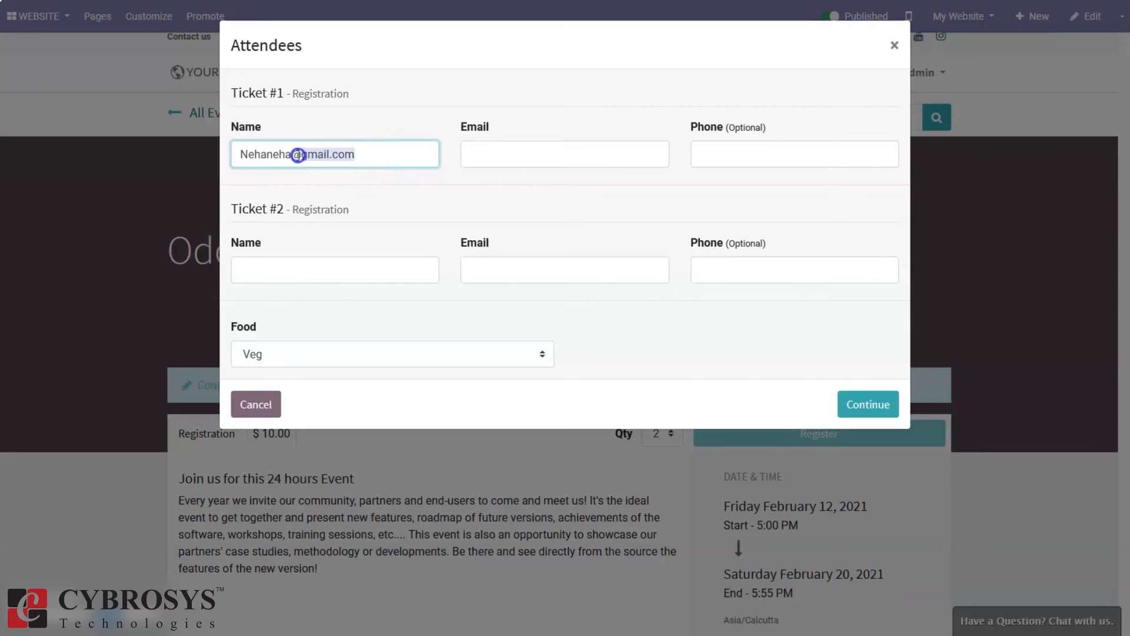
key("BackSpace")
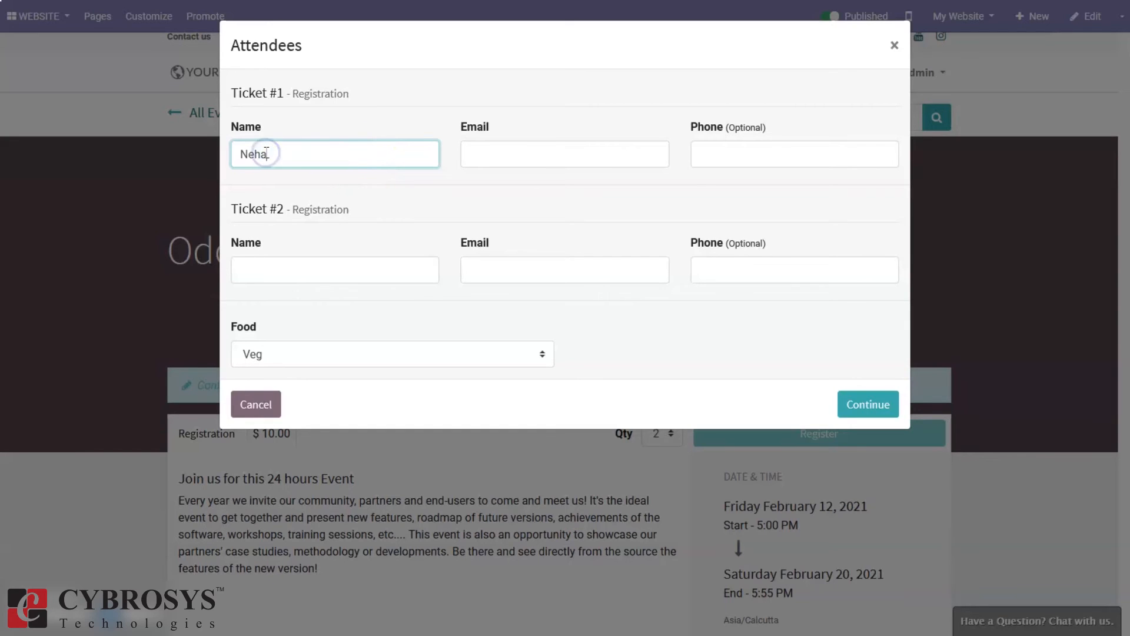
left_click(548, 155)
key("ctrl+v")
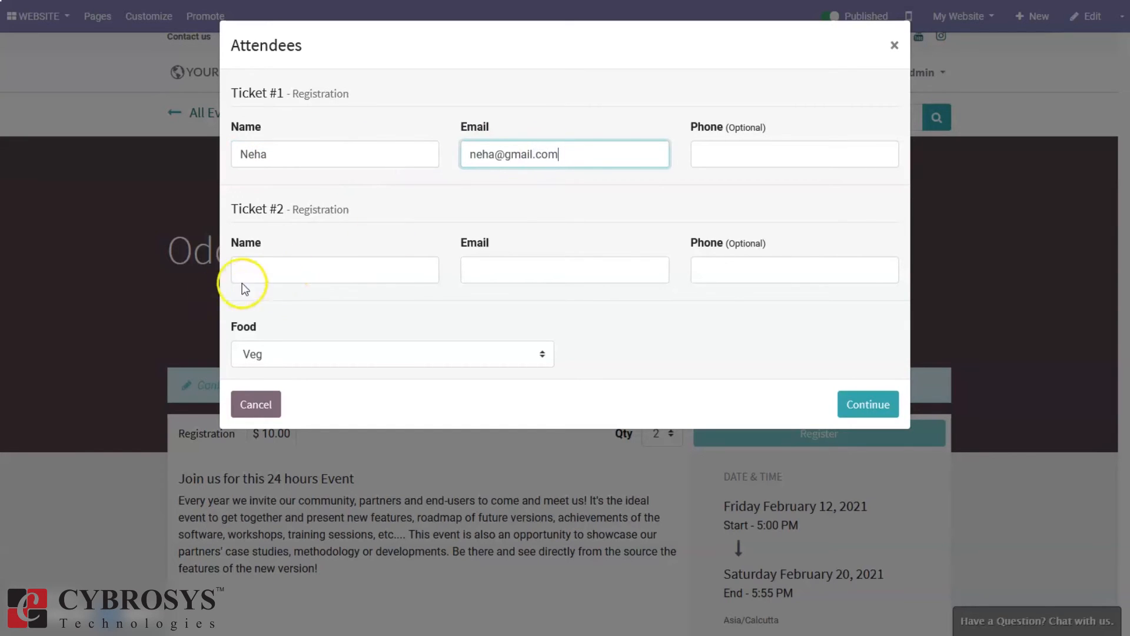
Enter the second attendee with Non-Veg food preference, fix their e-mail, and submit
left_click(278, 274)
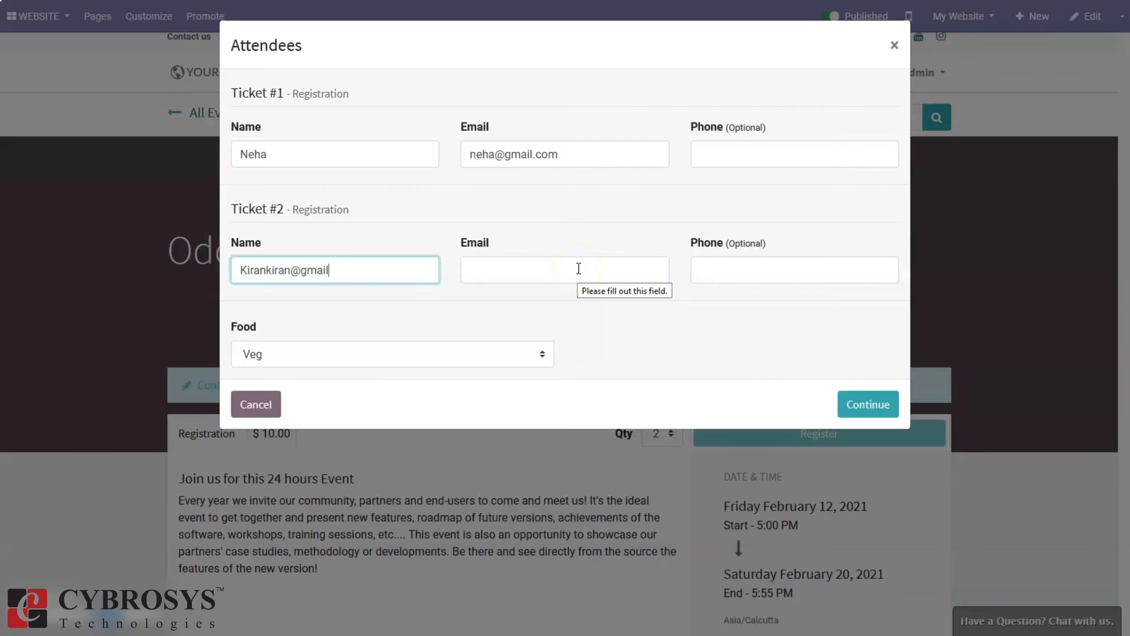
left_click(541, 352)
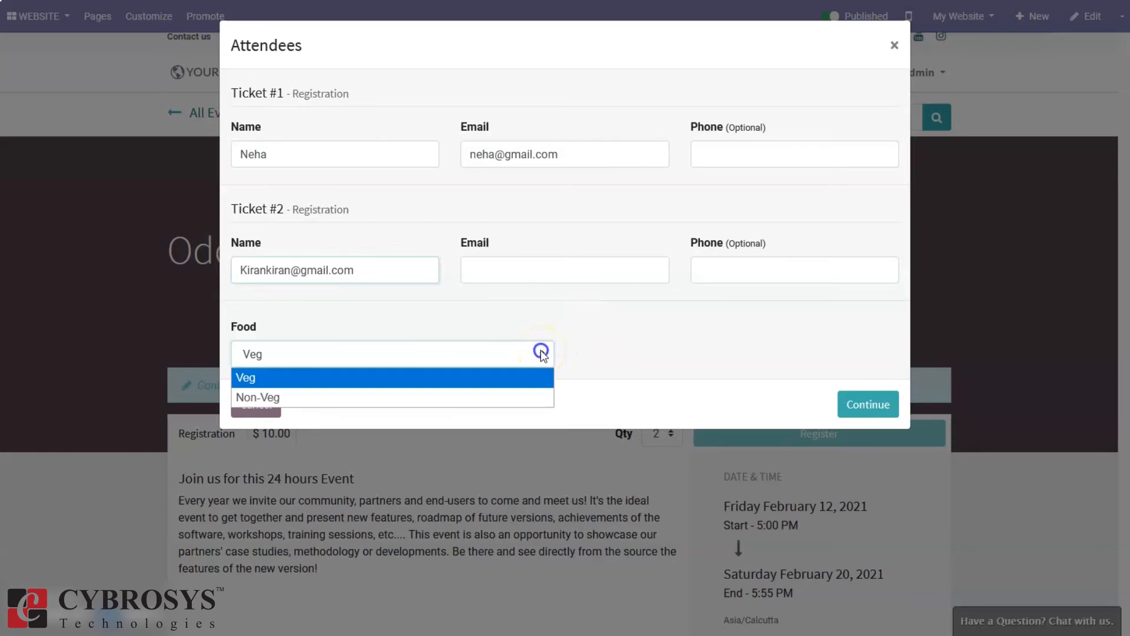
left_click(402, 397)
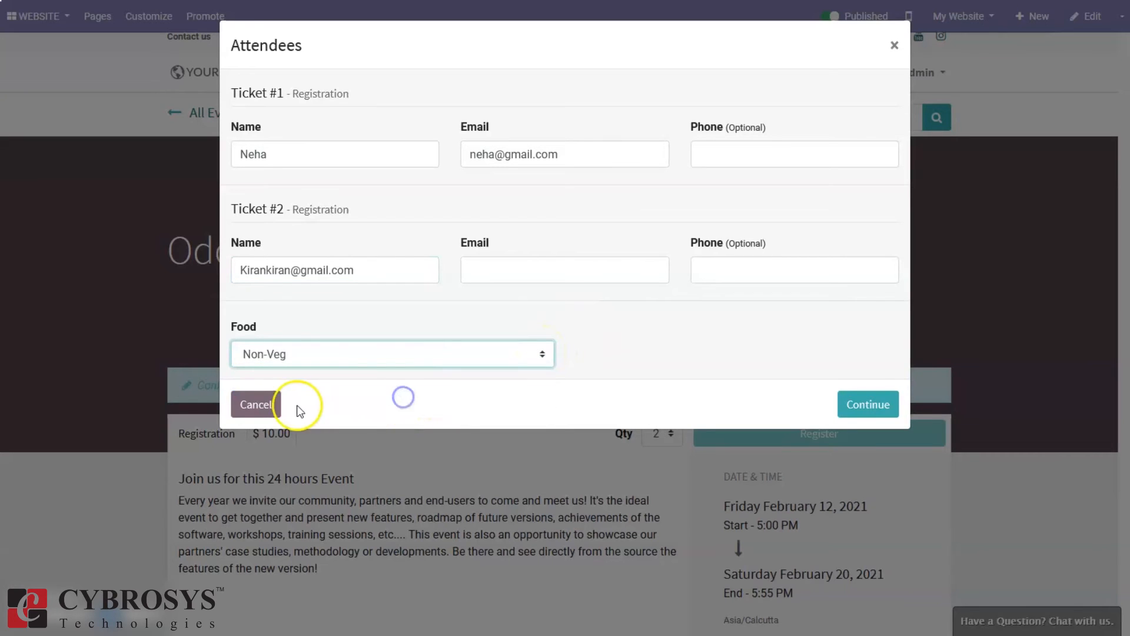
left_click(850, 407)
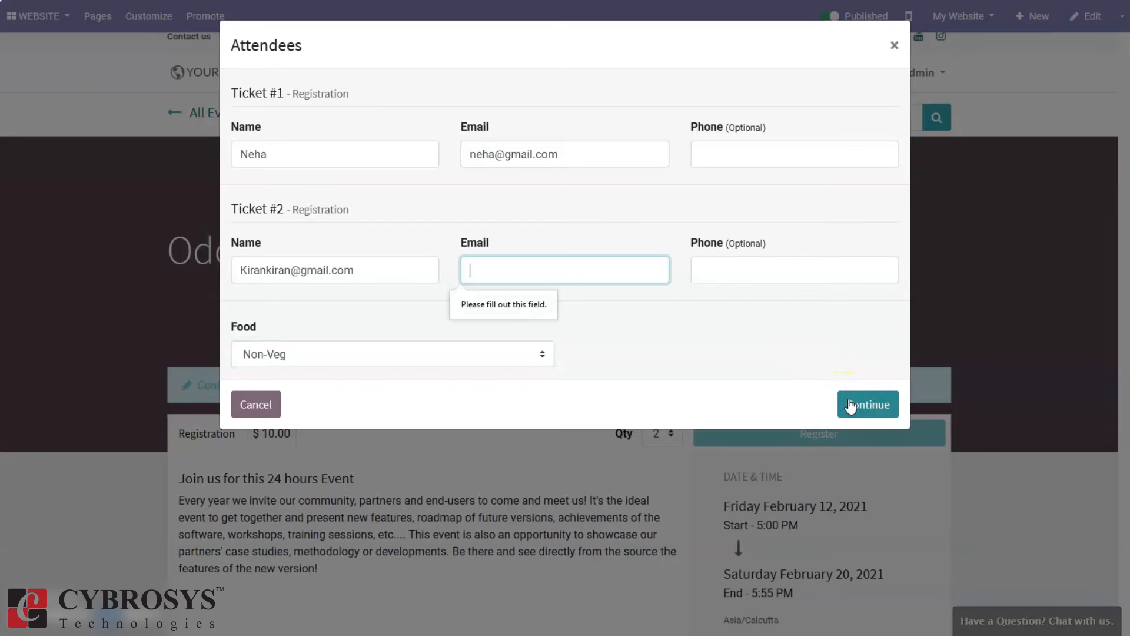
left_click(850, 406)
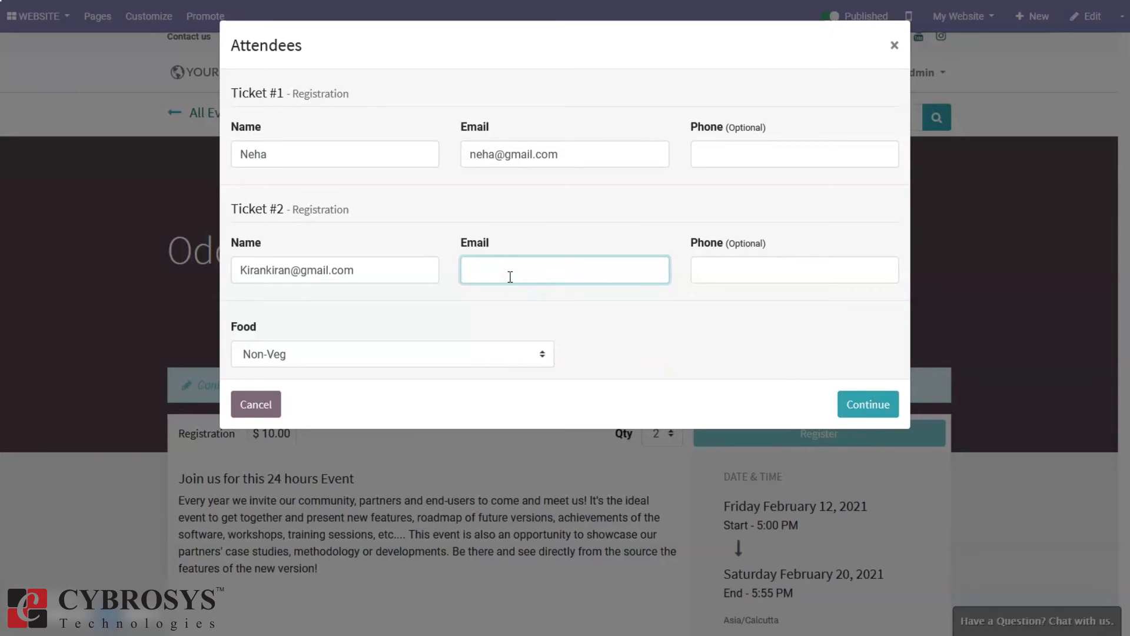
left_click_drag(366, 270, 253, 266)
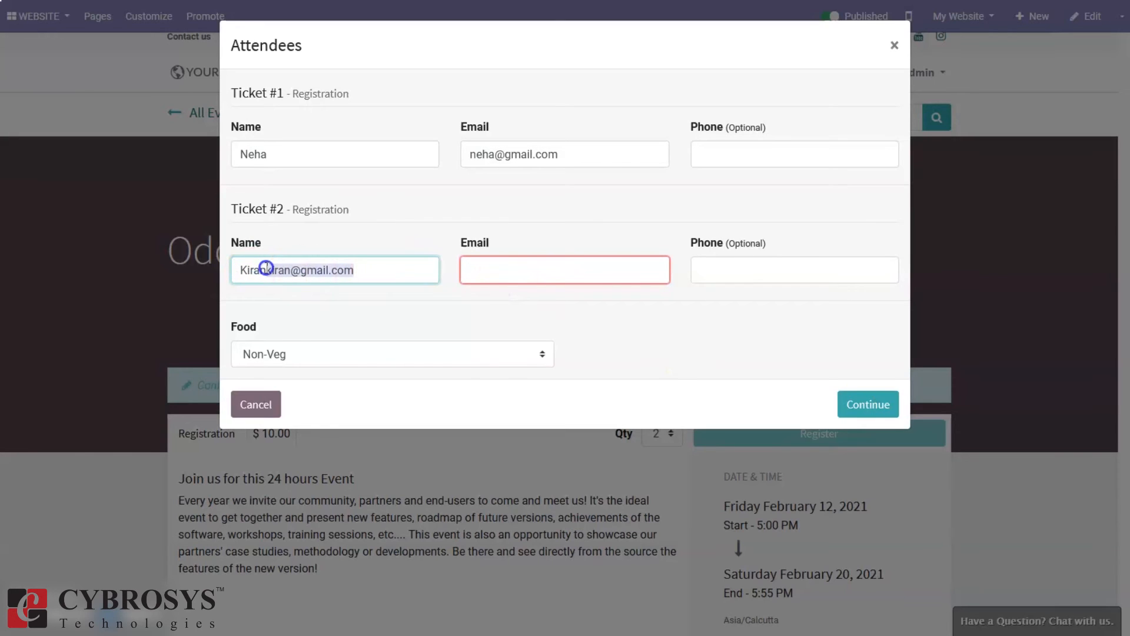
key("BackSpace")
left_click(546, 273)
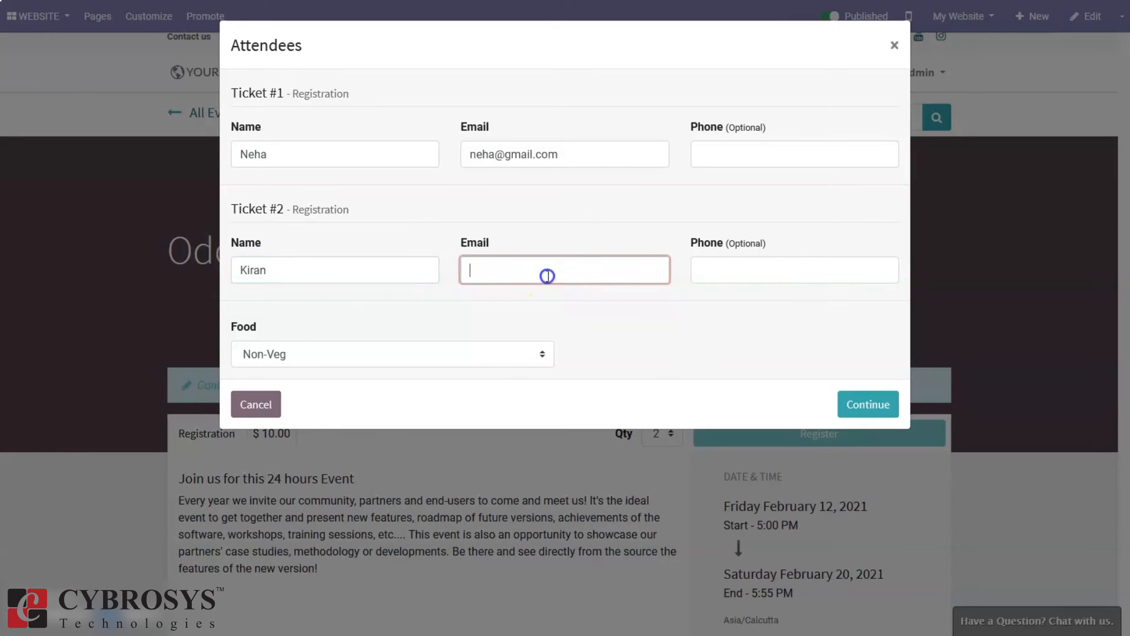
key("ctrl+v")
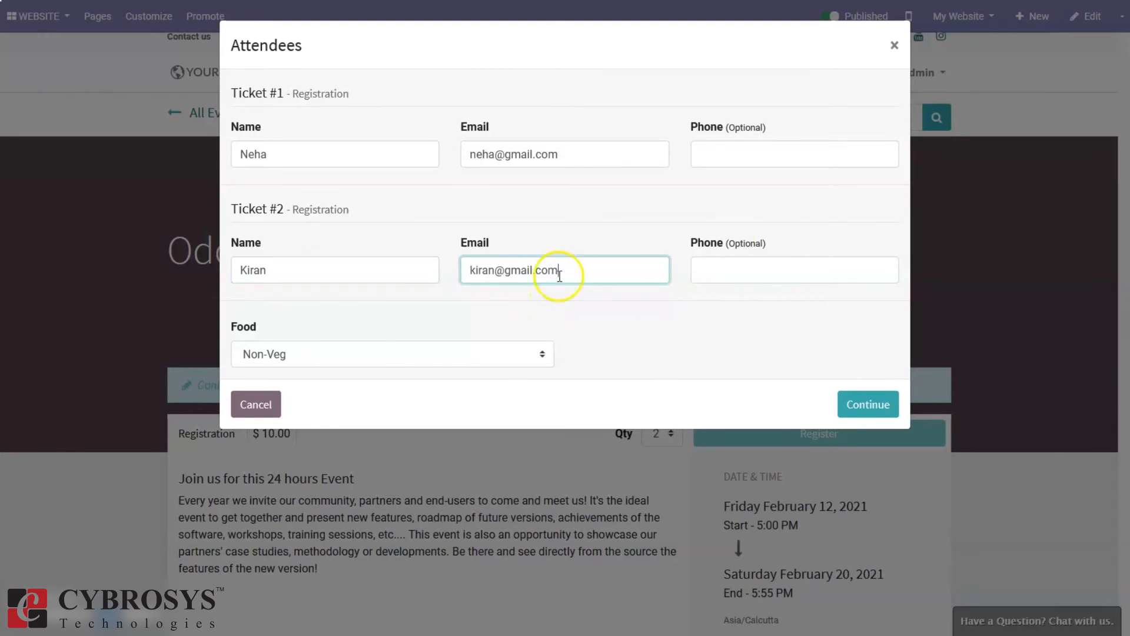
left_click(870, 399)
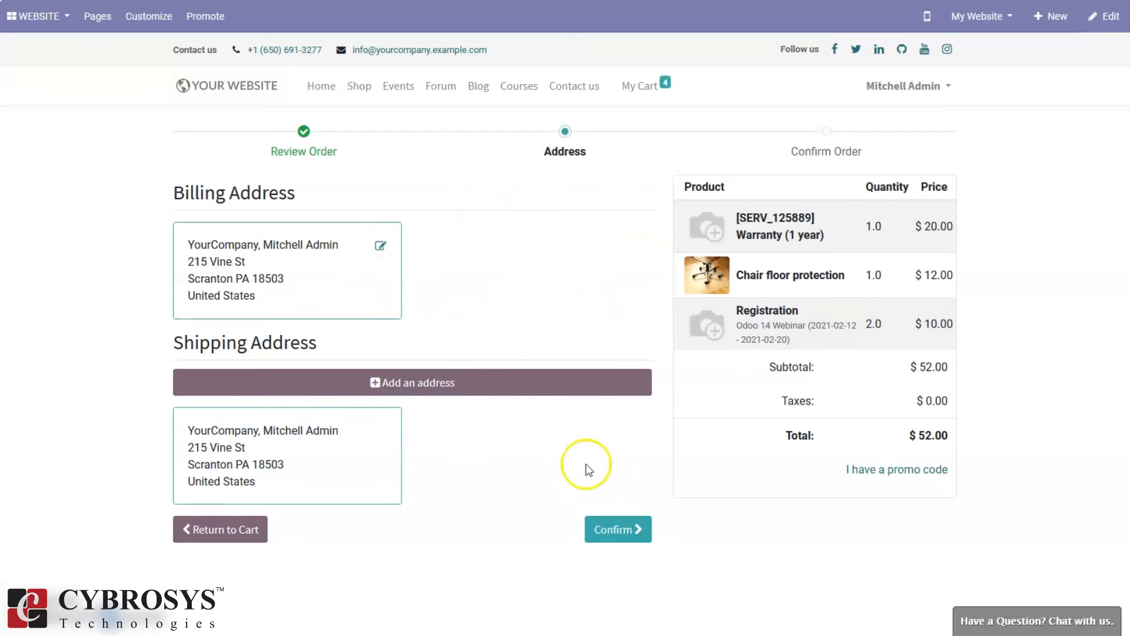
Confirm the address and pay the $52.00 order by wire transfer
left_click(606, 526)
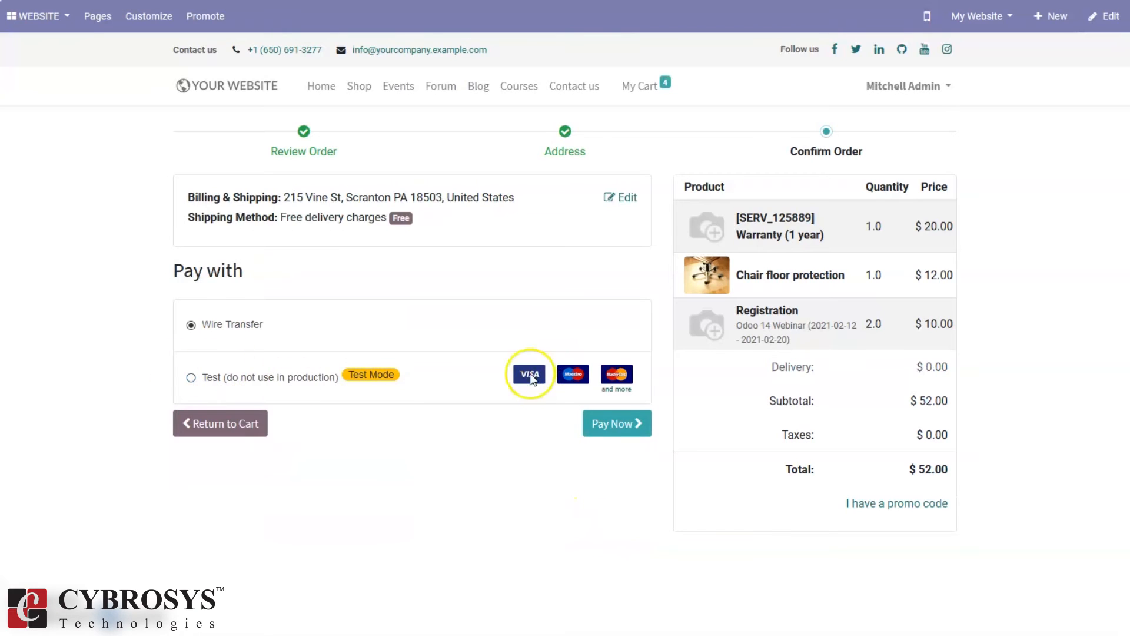
left_click(641, 420)
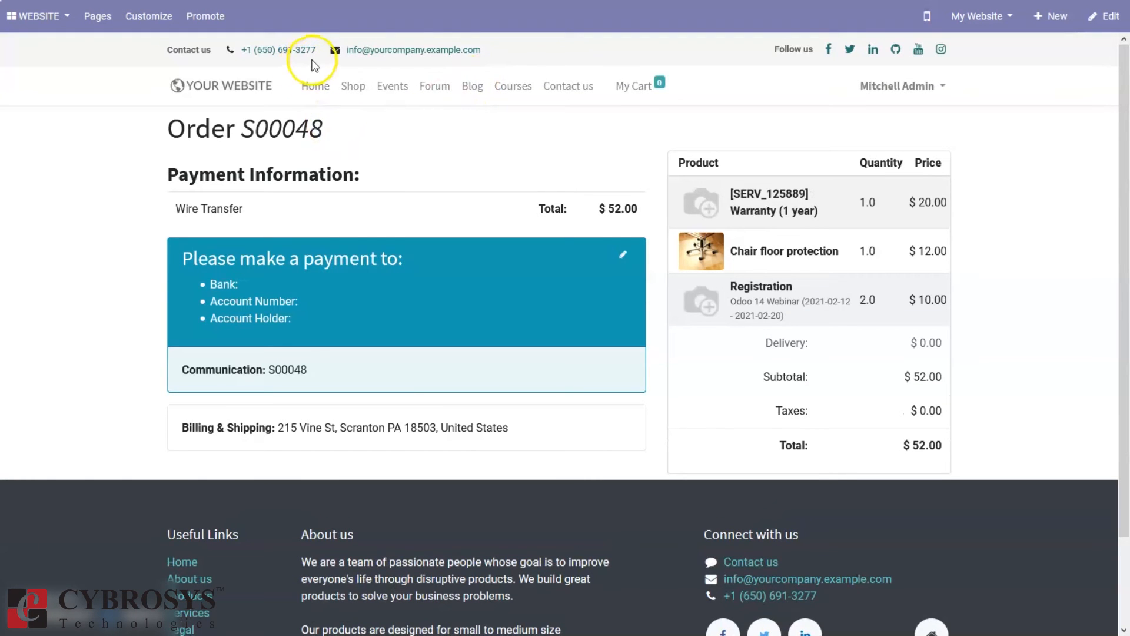
left_click(394, 88)
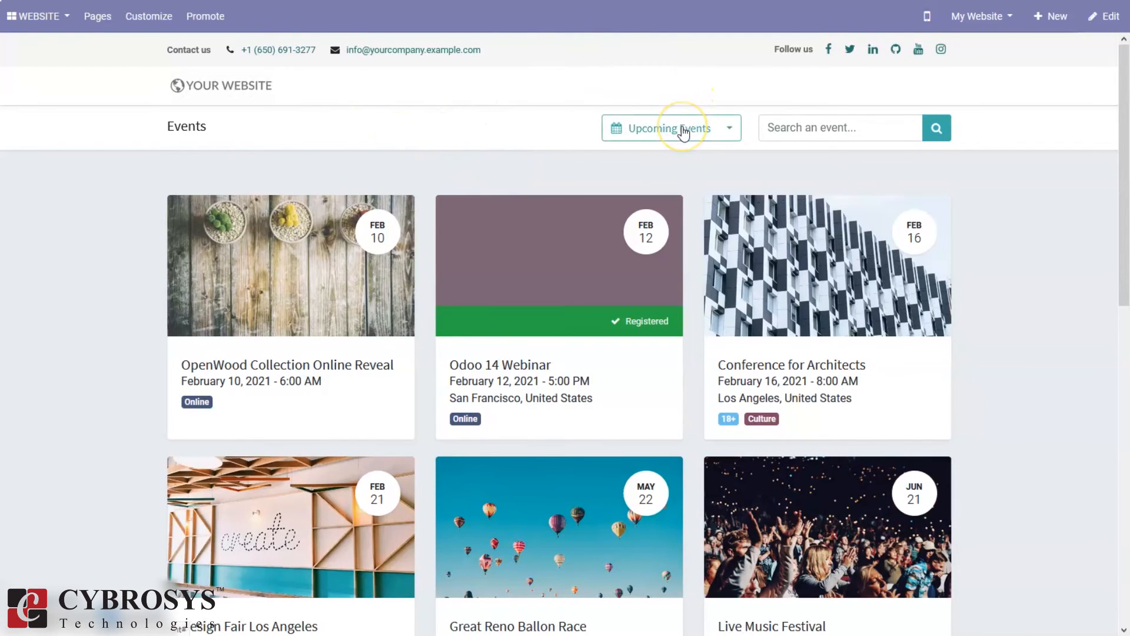
Browse the events listing and the Odoo 14 Webinar page, then show the apps menu
left_click(683, 129)
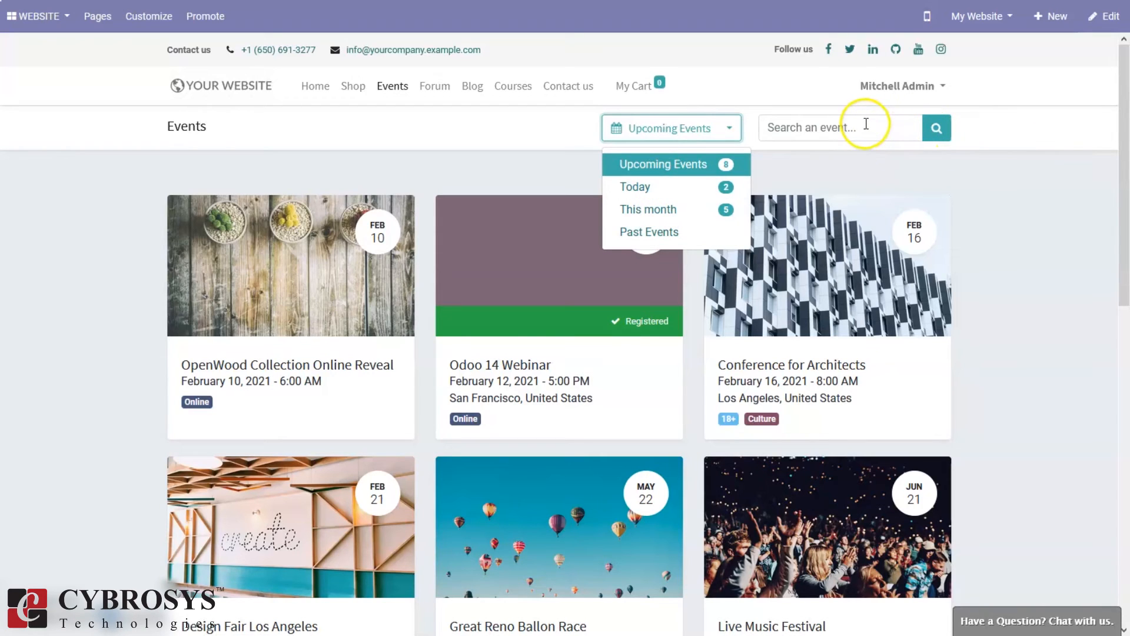
left_click(999, 186)
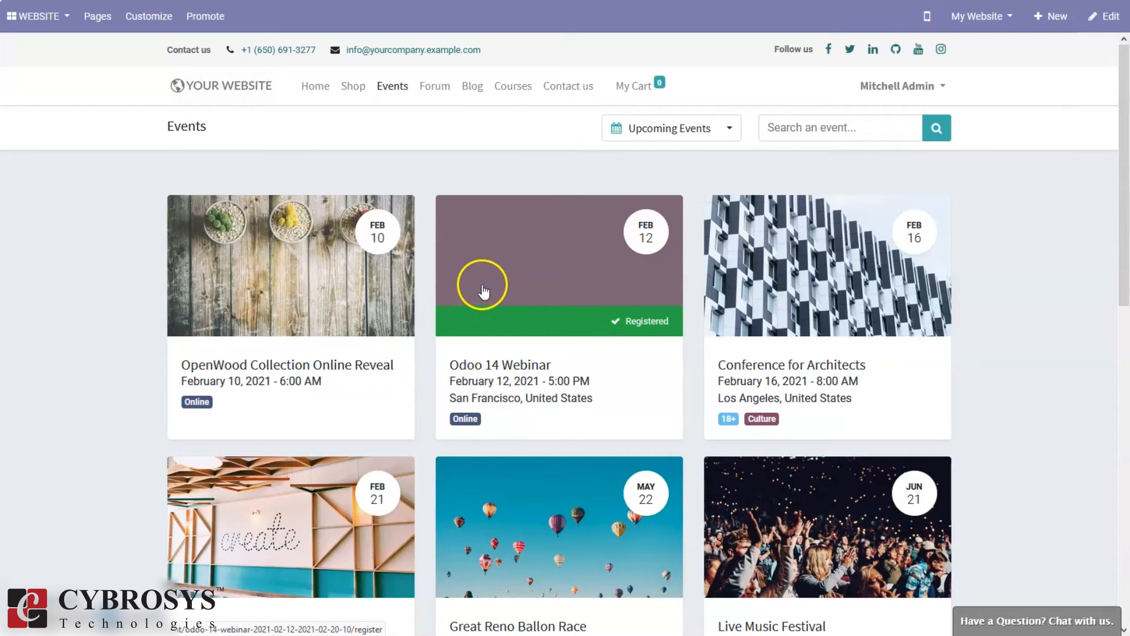
left_click(524, 253)
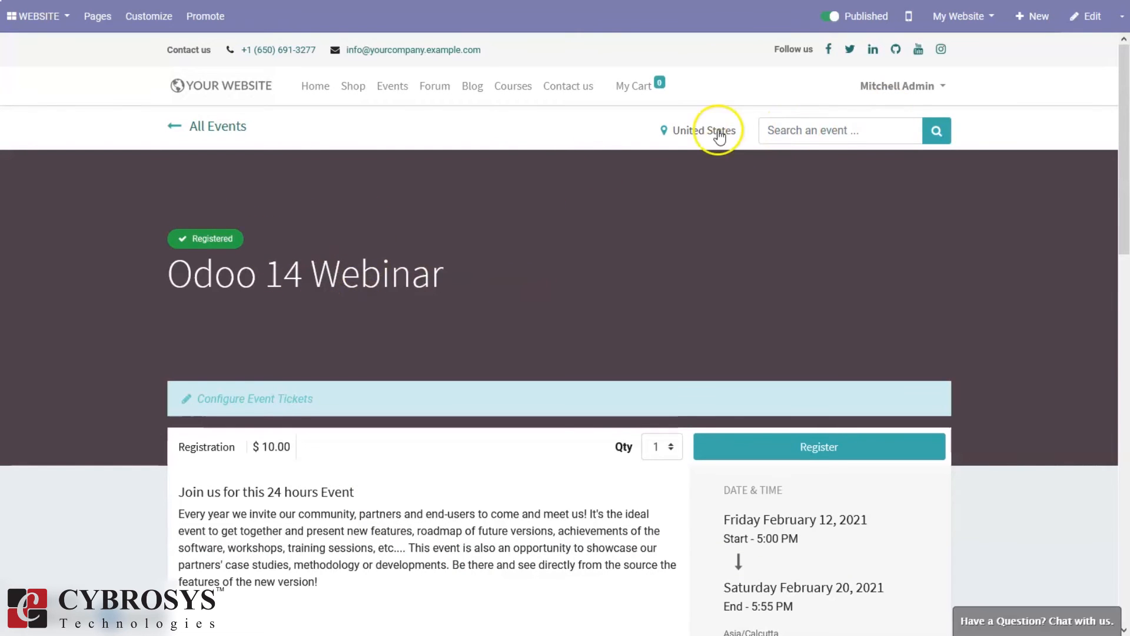
left_click(215, 124)
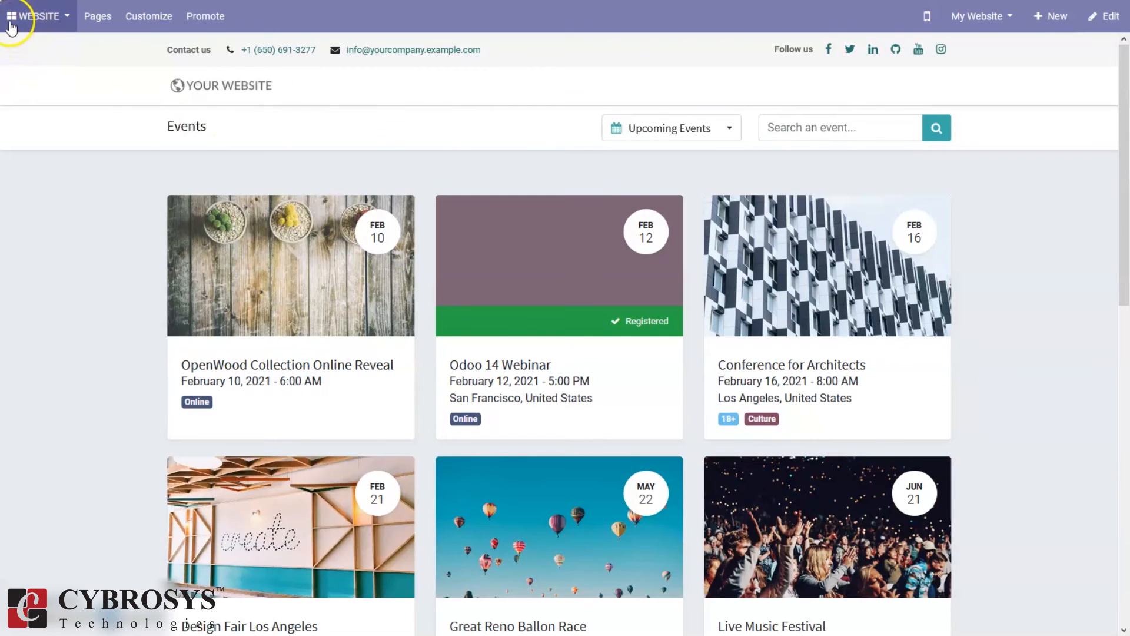
left_click(10, 20)
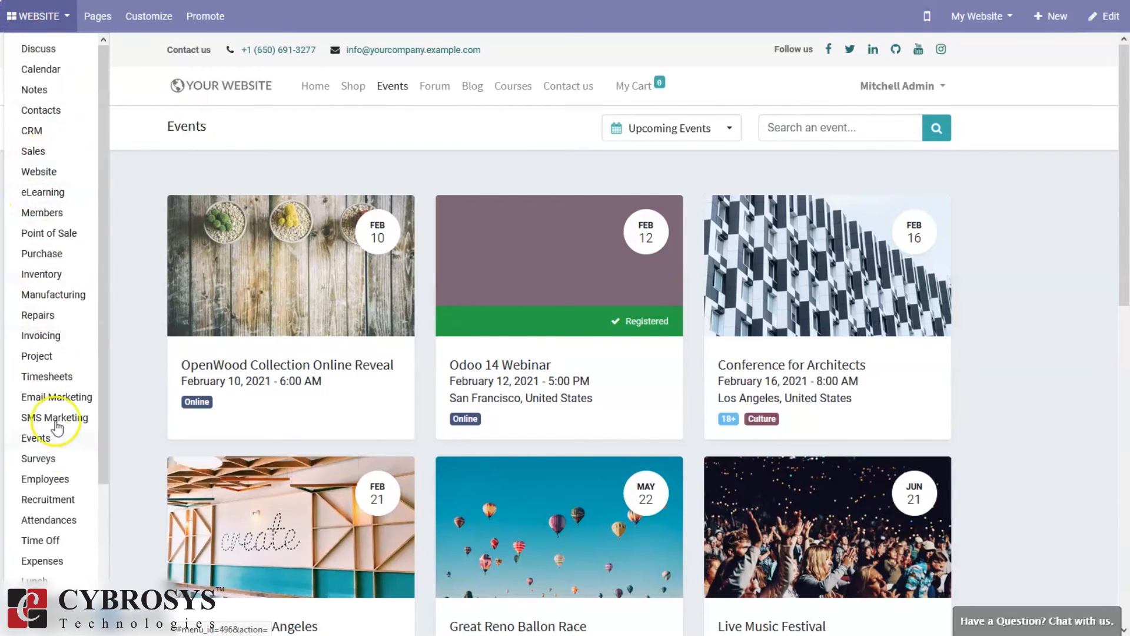
Mark one of the Odoo 14 Webinar's 2 expected attendees as Attended
left_click(46, 437)
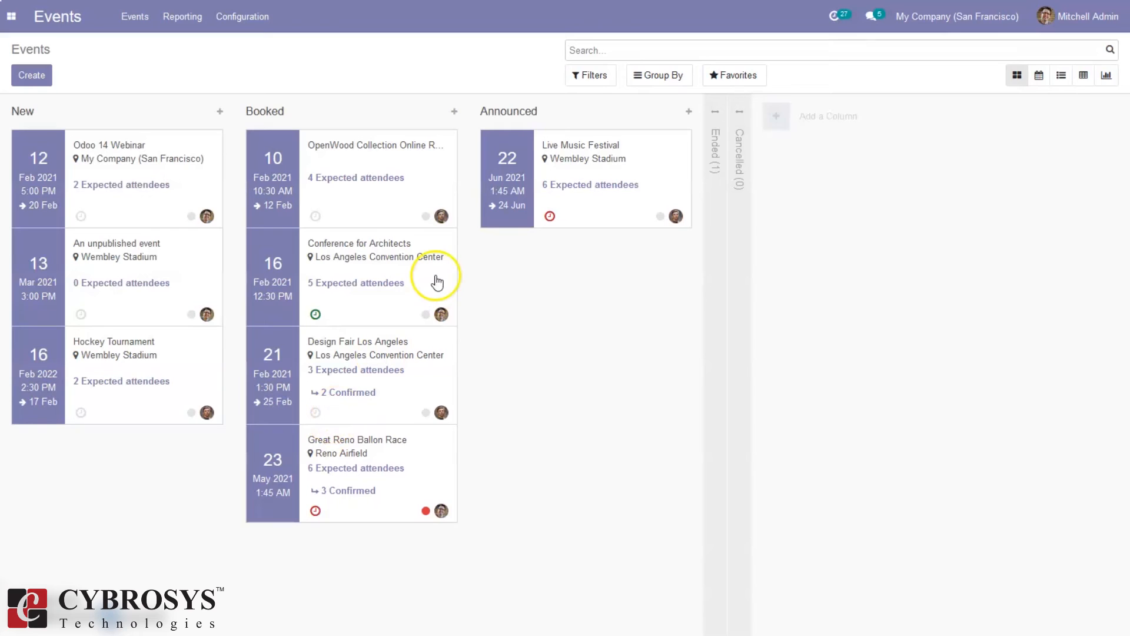
left_click(107, 186)
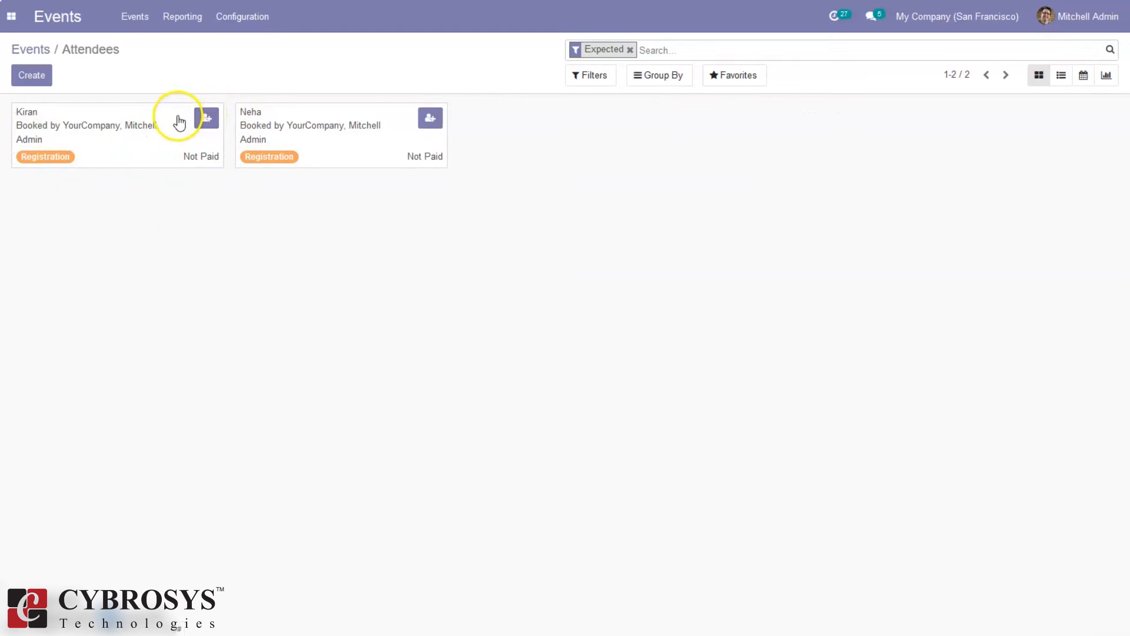
left_click(207, 118)
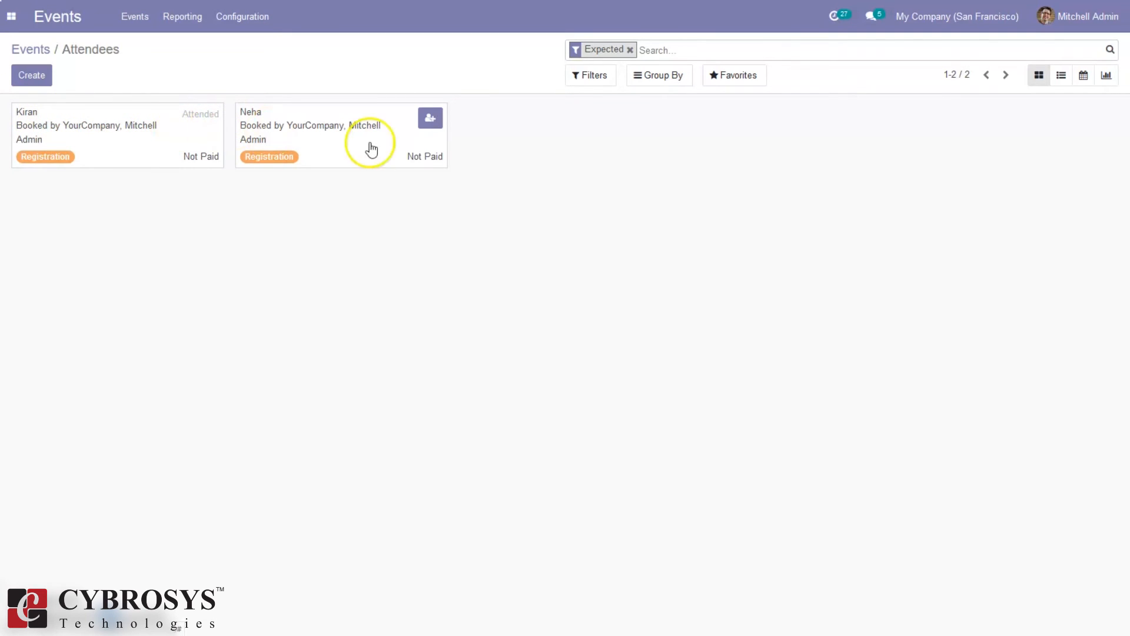
left_click(31, 50)
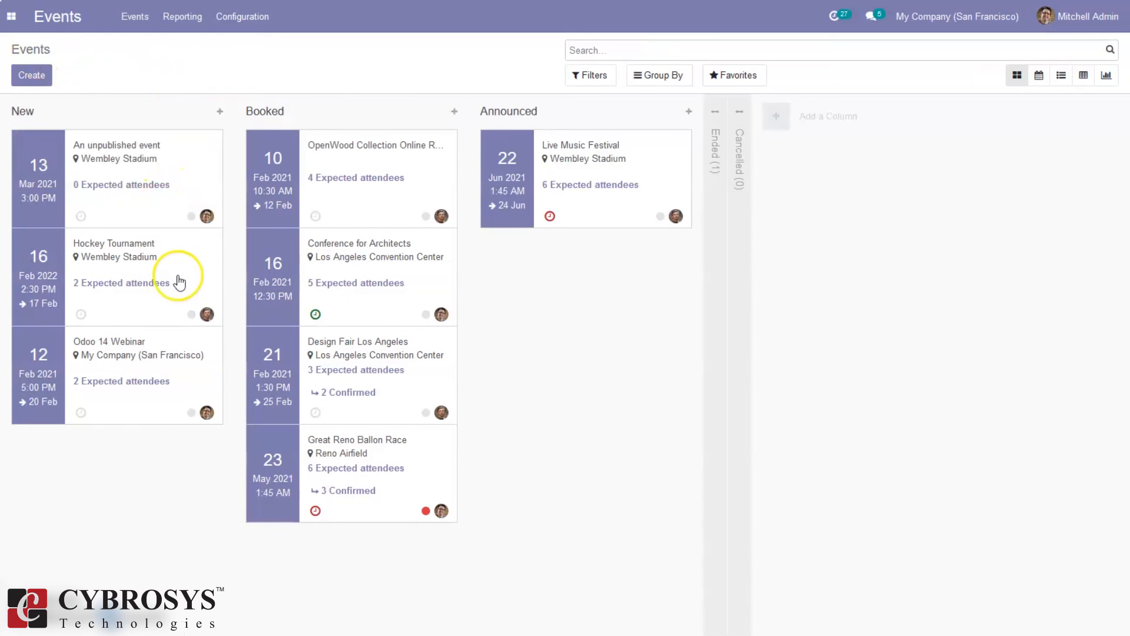
Move the Odoo 14 Webinar card into the Announced stage and open its event form
left_click(154, 382)
left_click_drag(154, 382, 390, 504)
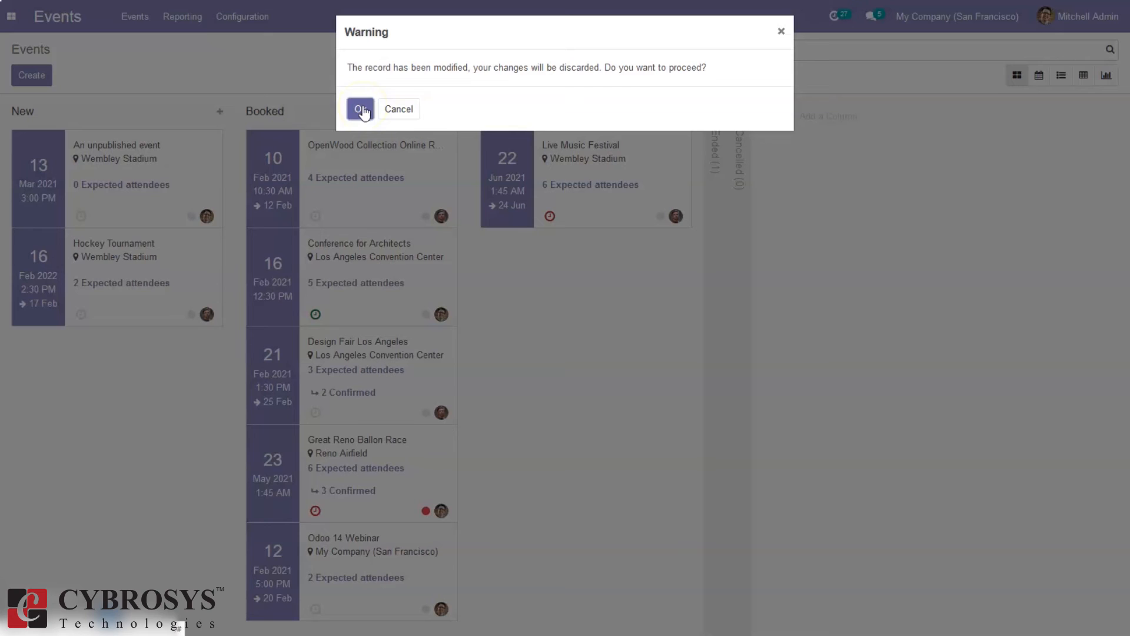
left_click(393, 109)
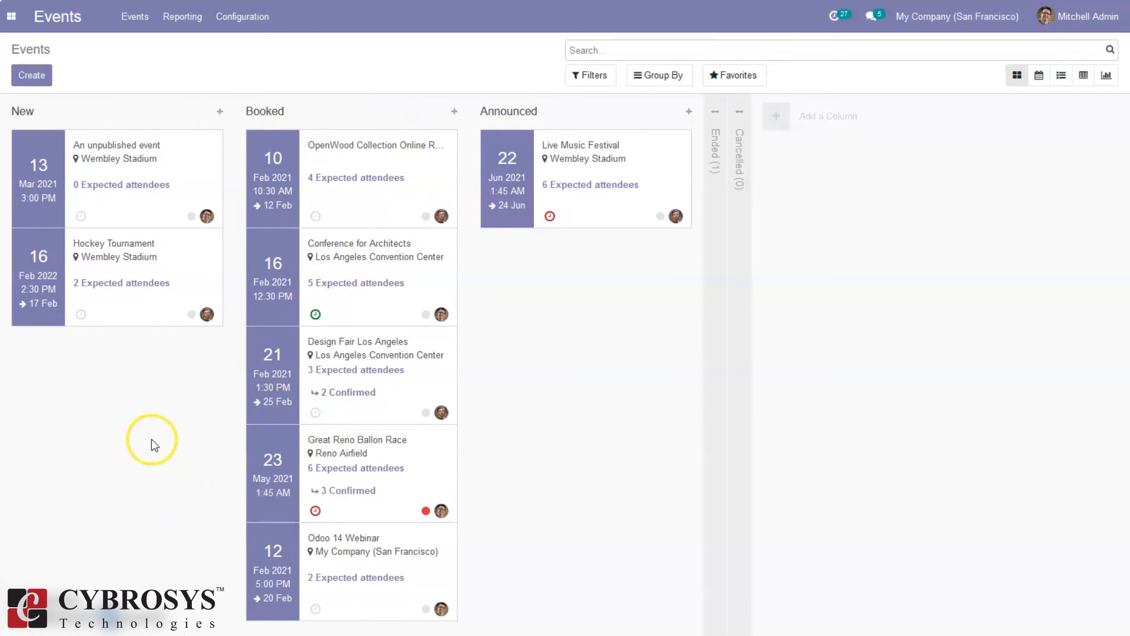
left_click_drag(371, 538, 578, 306)
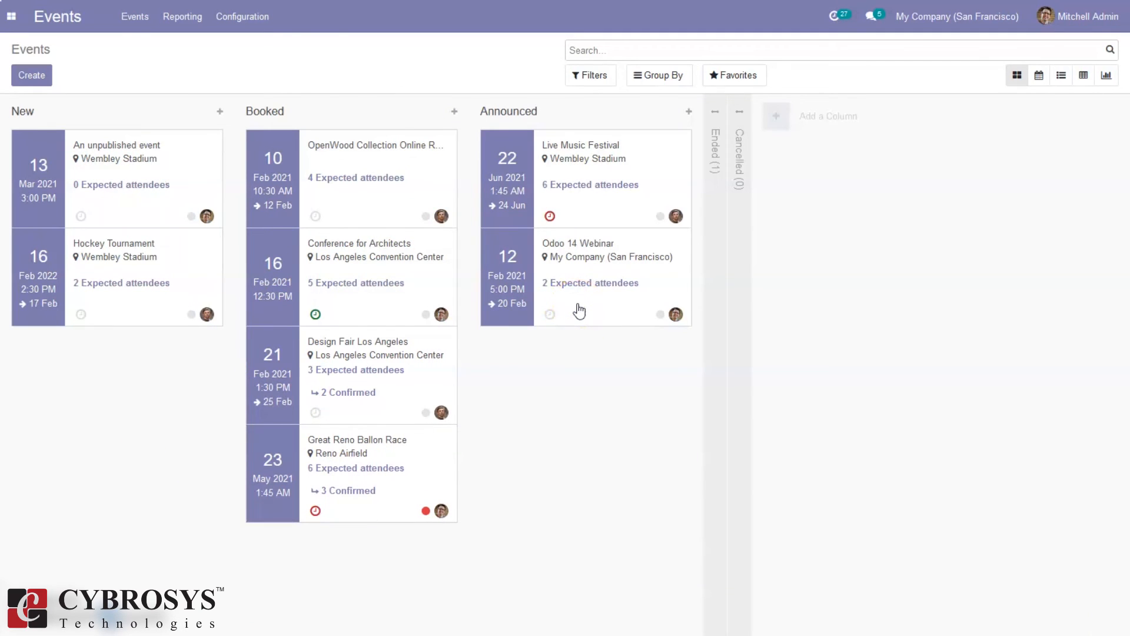
left_click(579, 311)
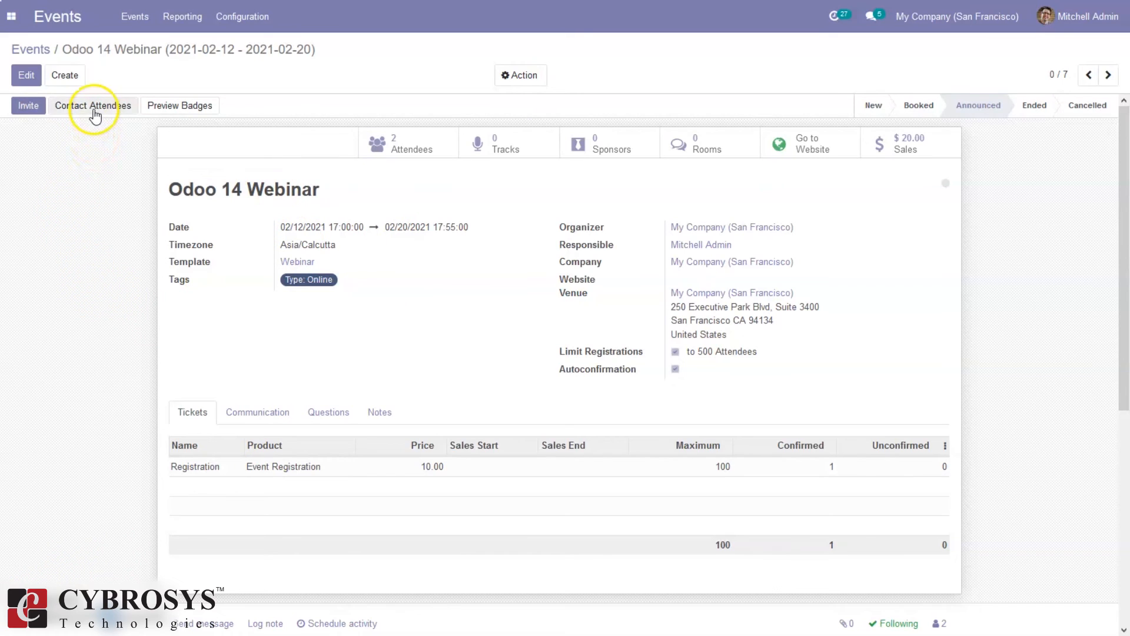
Confirm sales order S00048 along with its two event registrations
left_click(94, 112)
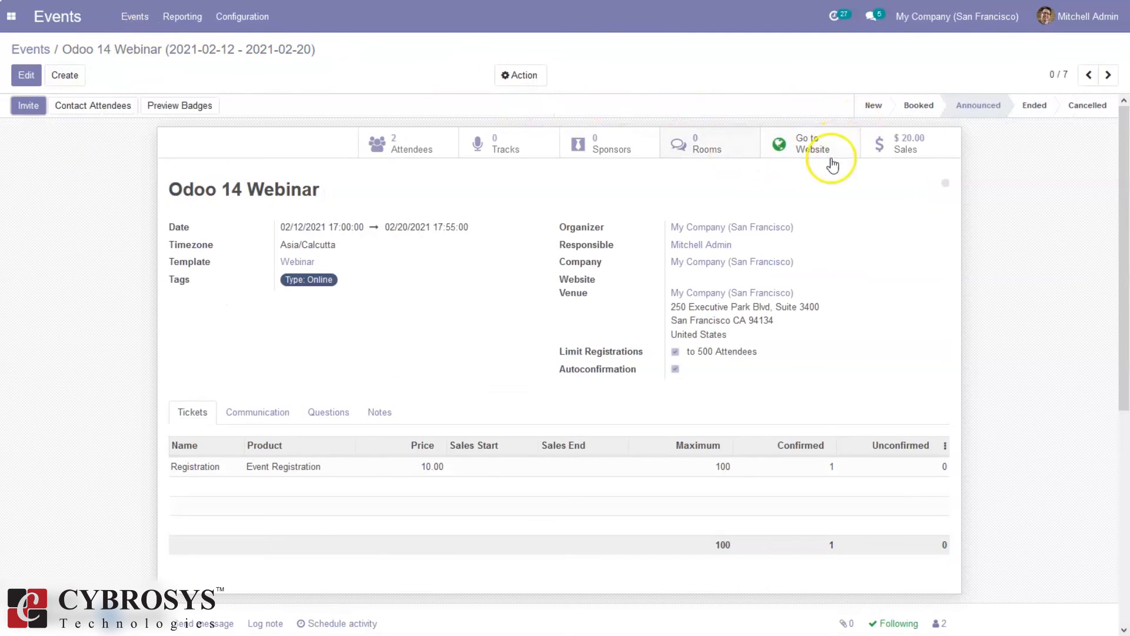
left_click(913, 144)
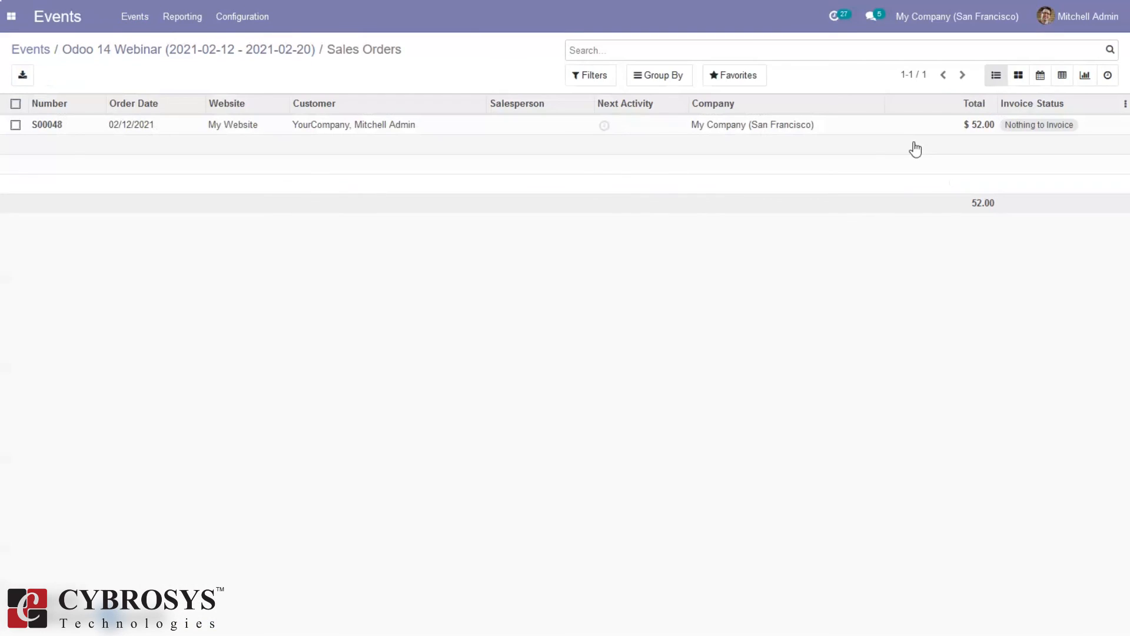
left_click(372, 122)
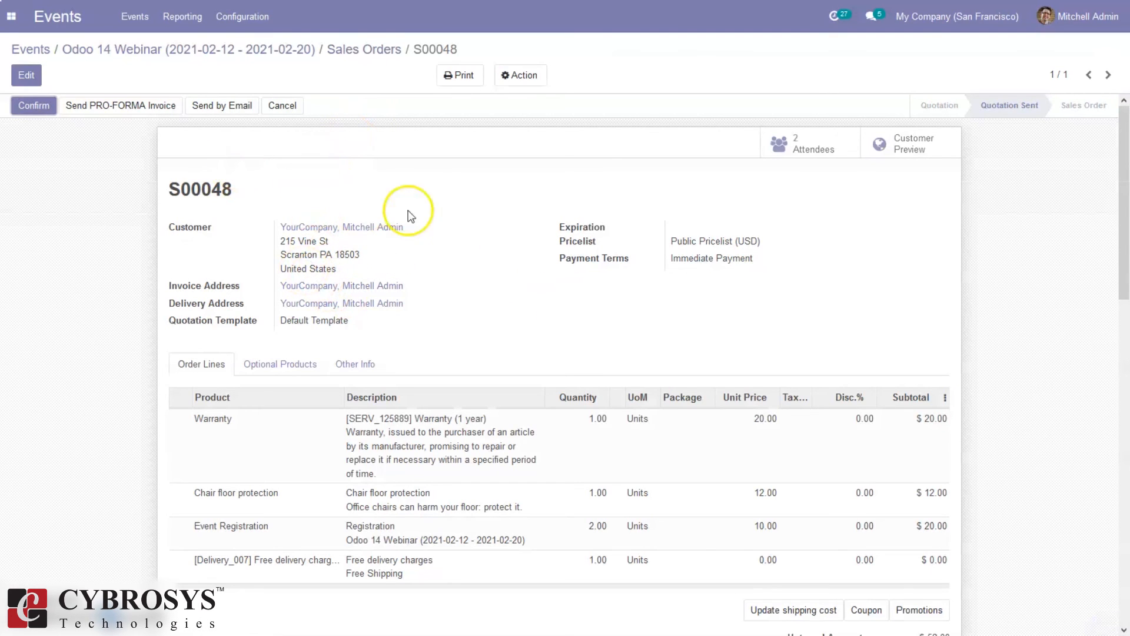
left_click_drag(1124, 238, 1123, 116)
left_click(33, 107)
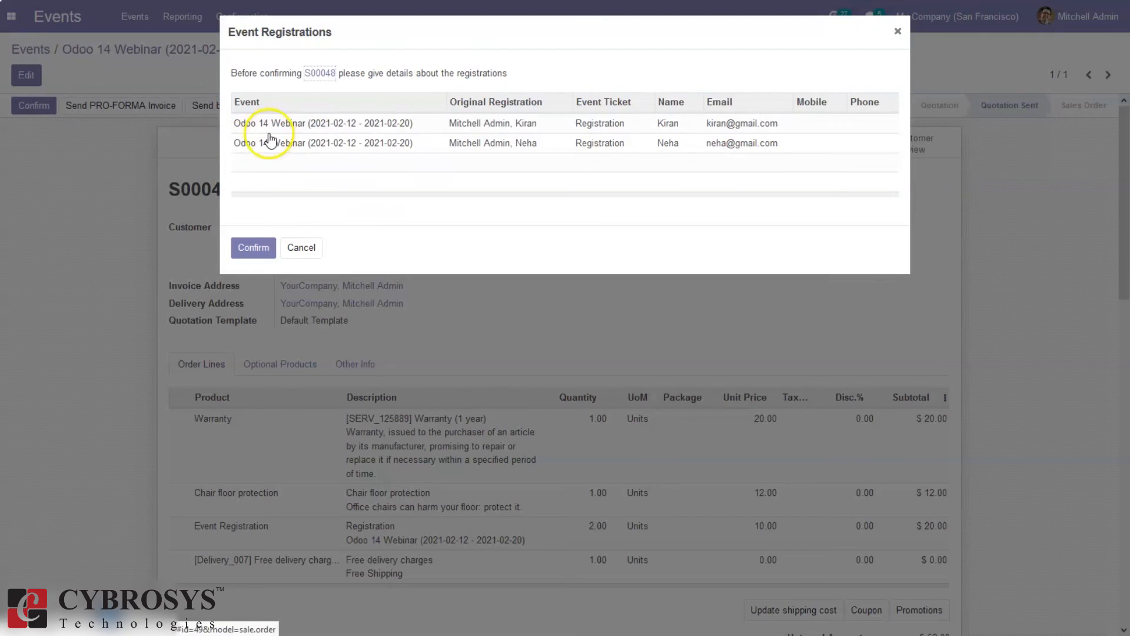
left_click(243, 248)
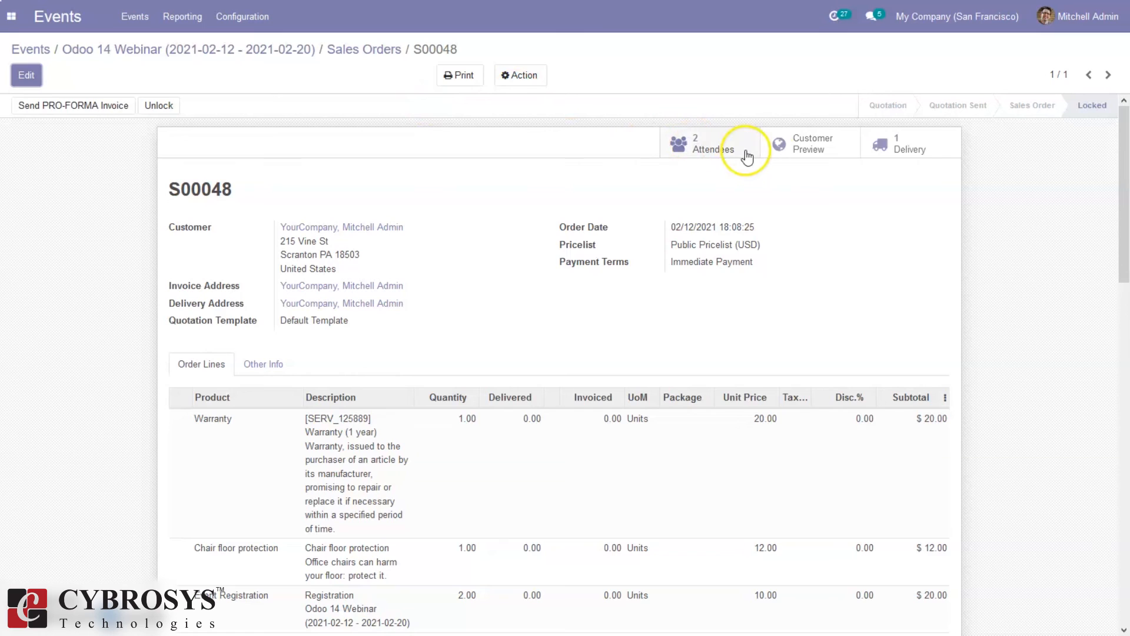
Look at the order's delivery without transferring it, then return to the event's sales orders
left_click(915, 154)
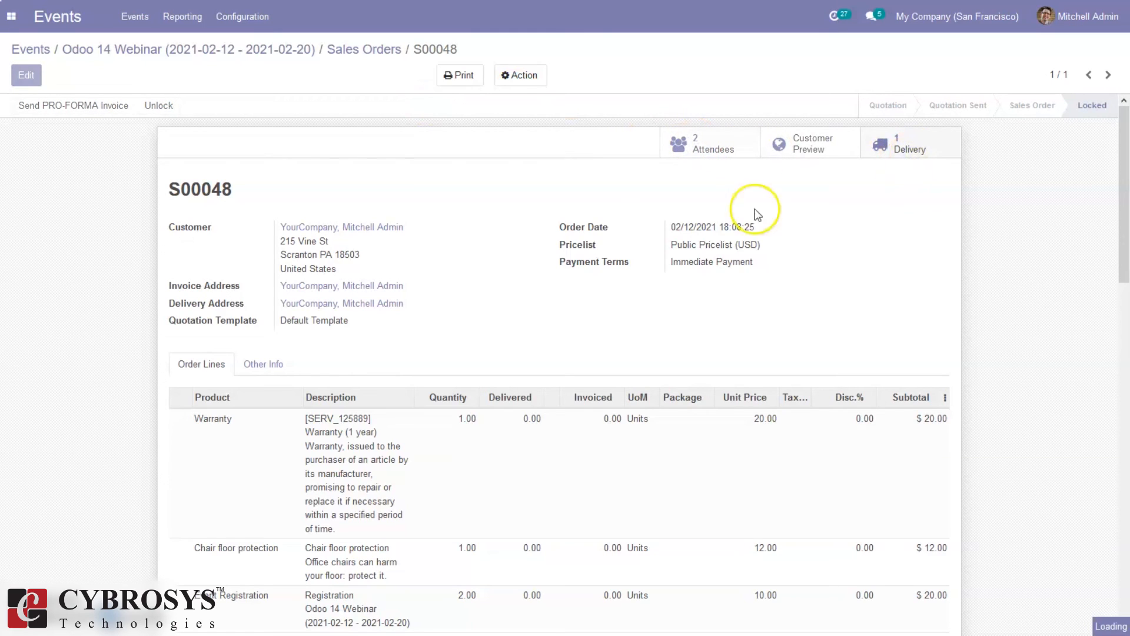
left_click(41, 115)
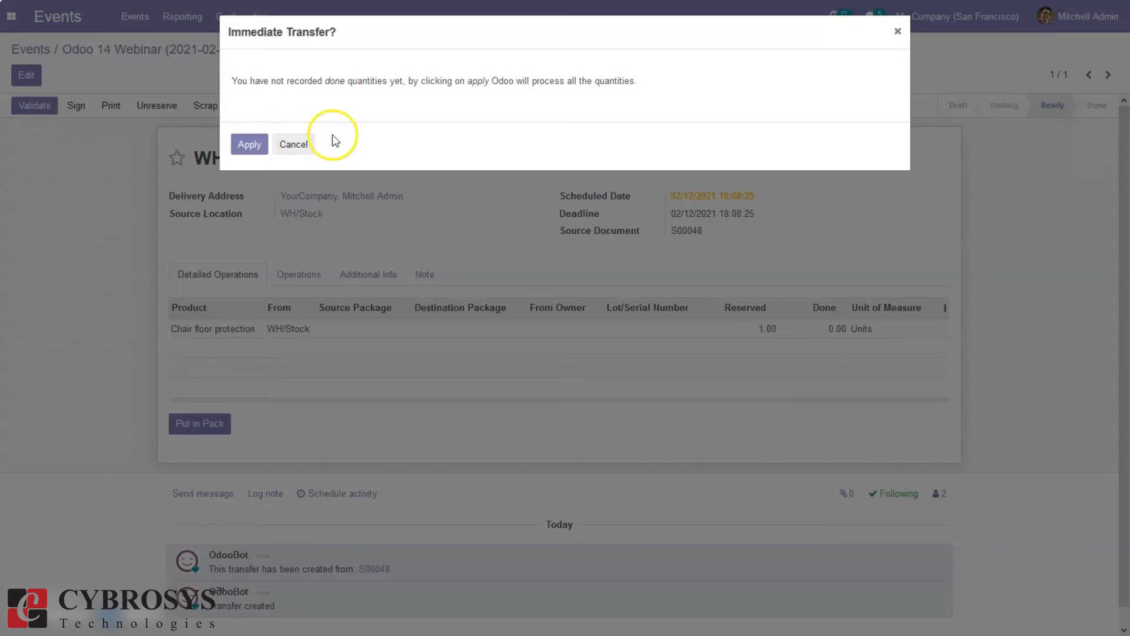
left_click(294, 144)
left_click(434, 49)
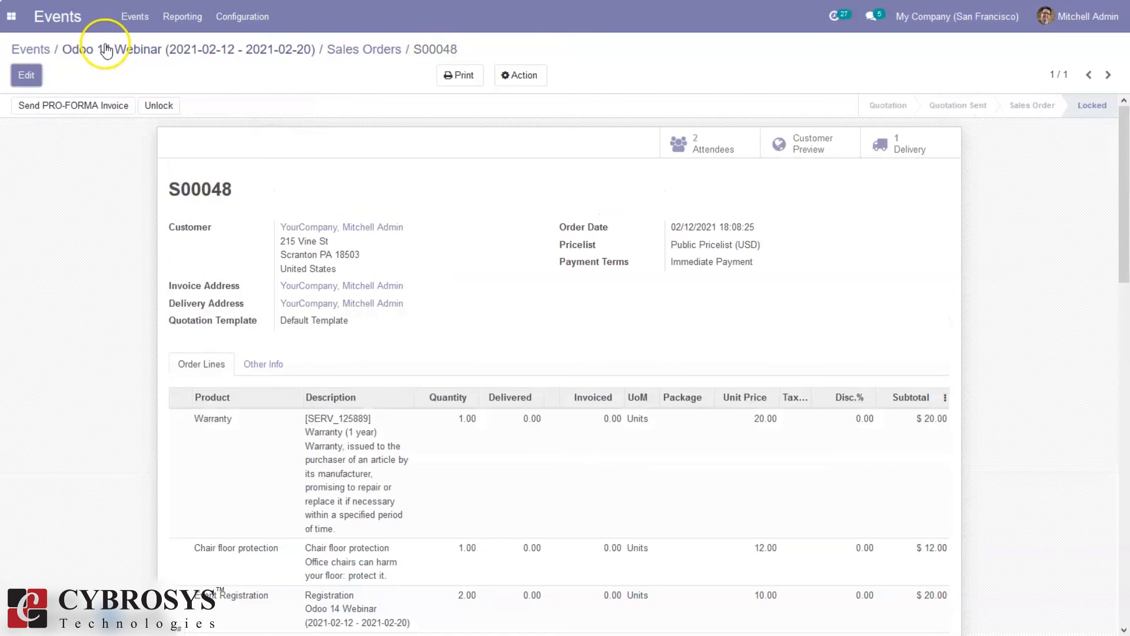
left_click(348, 49)
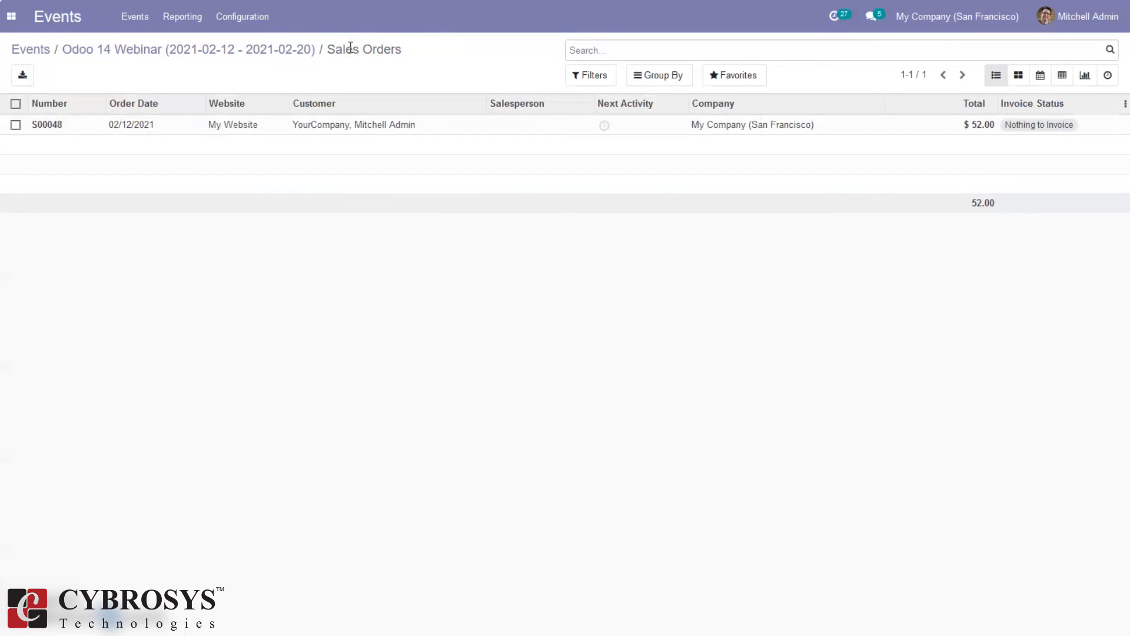
Set the Odoo 14 Webinar to the Ended stage and show the Reporting menu
left_click(206, 52)
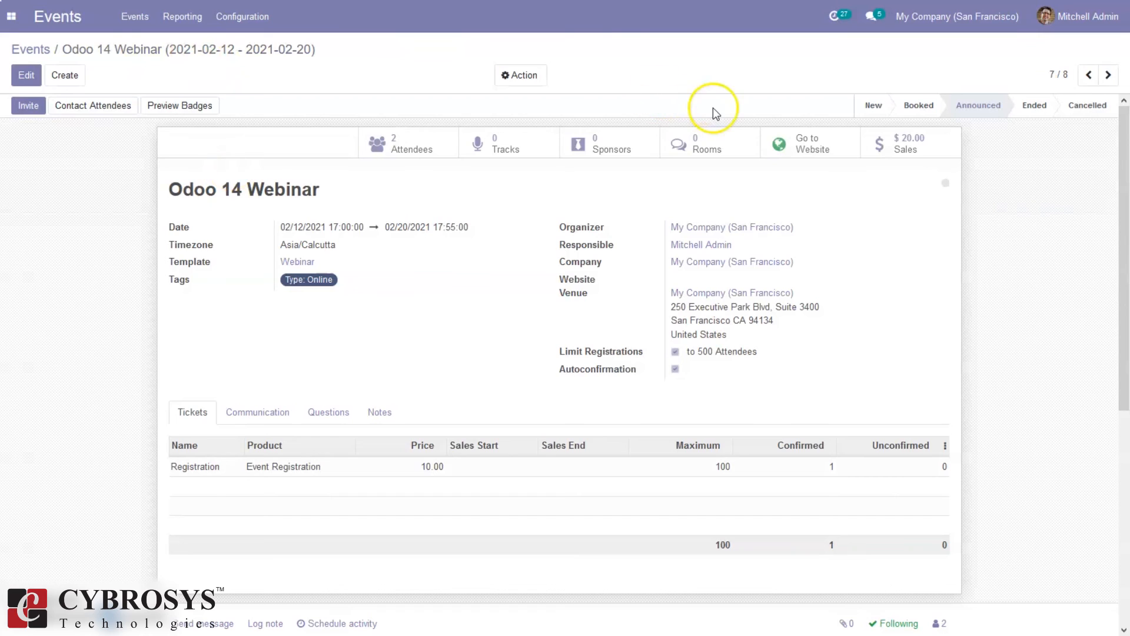
left_click(1036, 105)
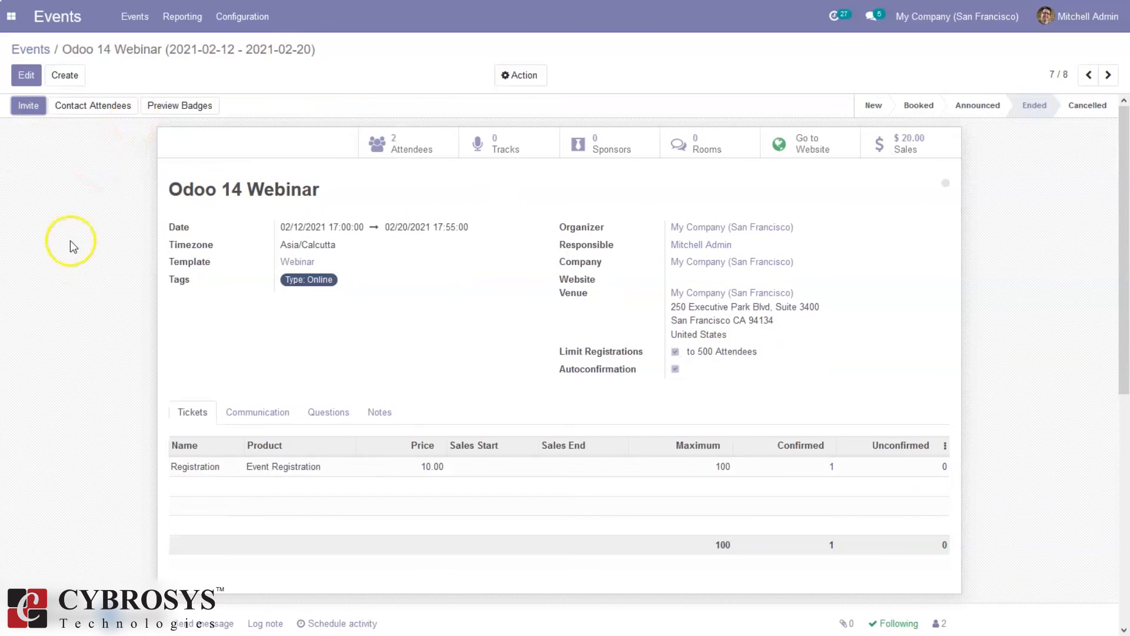
left_click(183, 17)
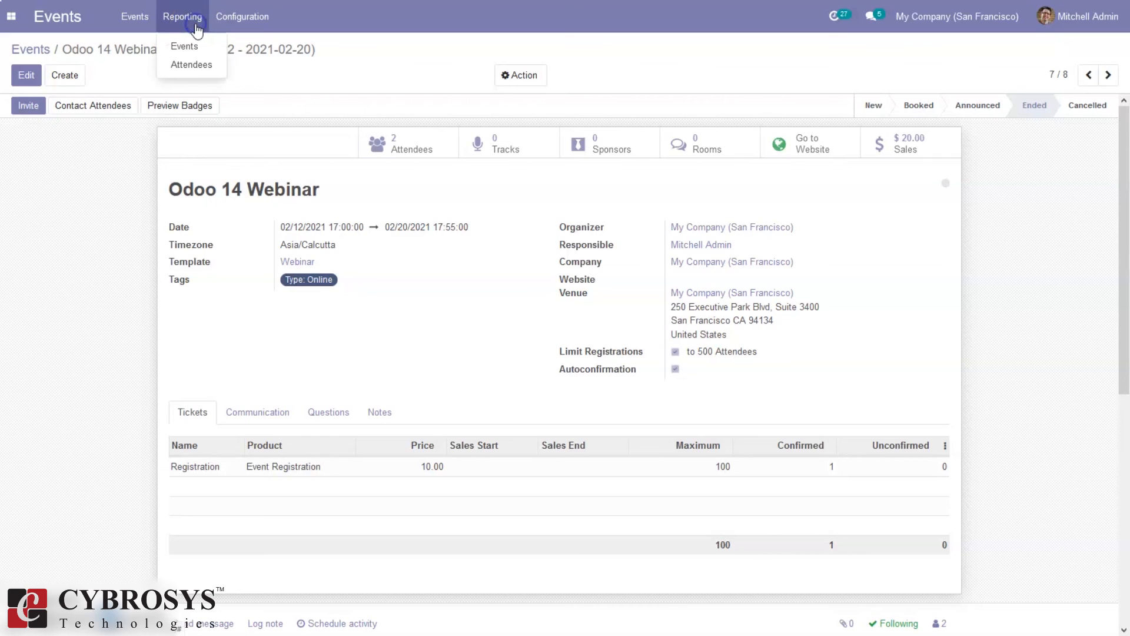
In the events analysis, add Maximum Attendees, Participants, Count, Unconfirmed Seat Reservations and Available Seats measures
left_click(194, 46)
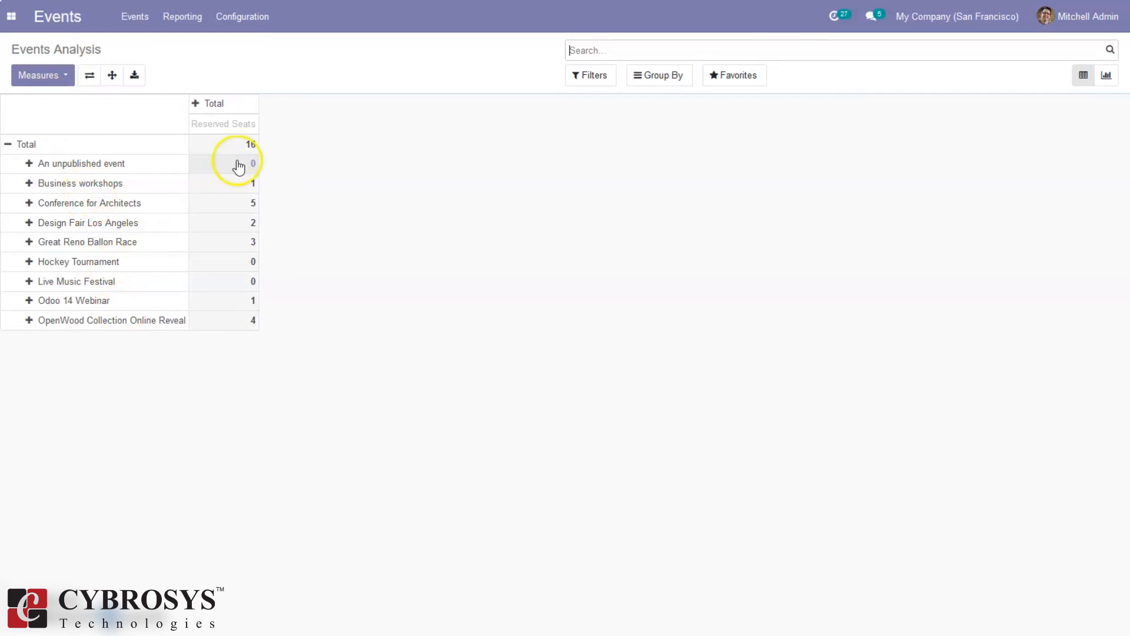
left_click(41, 75)
left_click(82, 121)
left_click(83, 134)
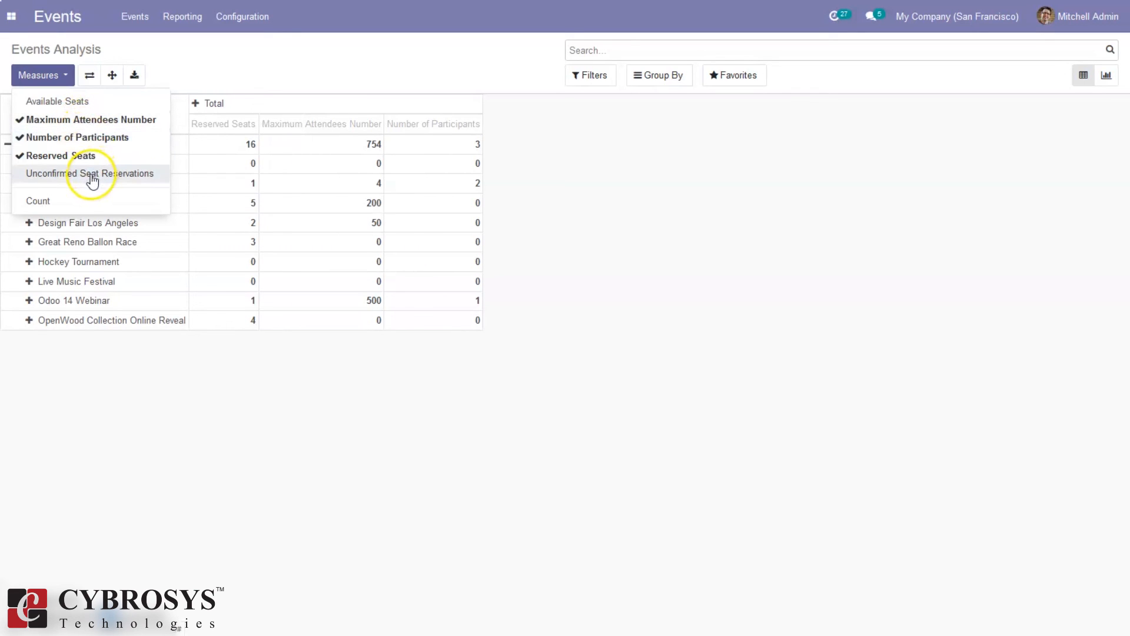
left_click(70, 199)
left_click(73, 176)
left_click(63, 102)
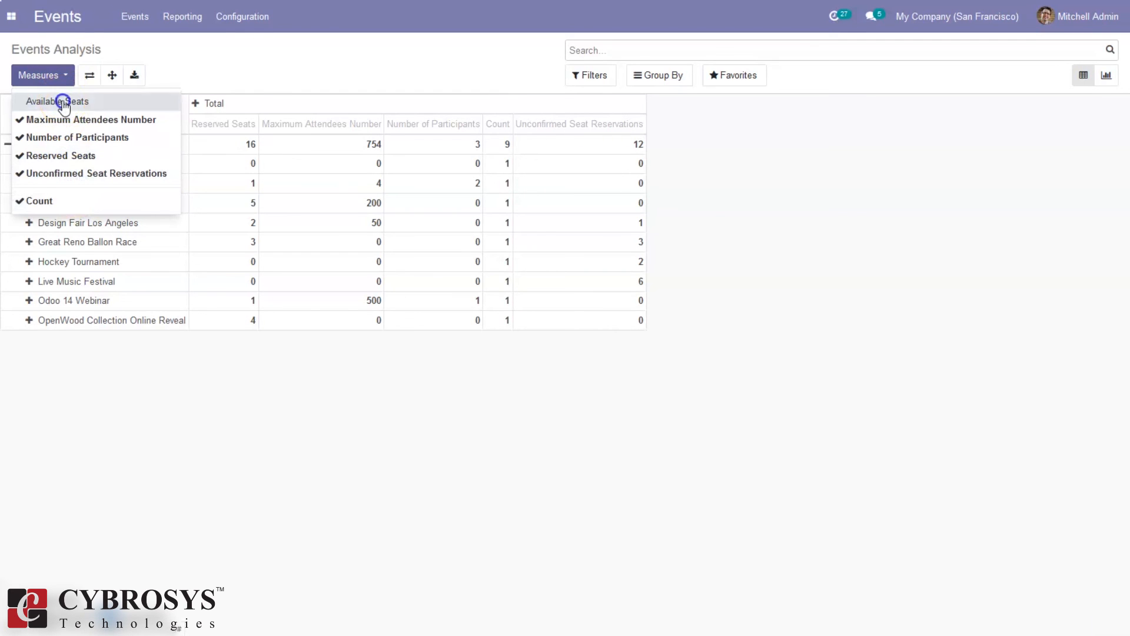
left_click(218, 376)
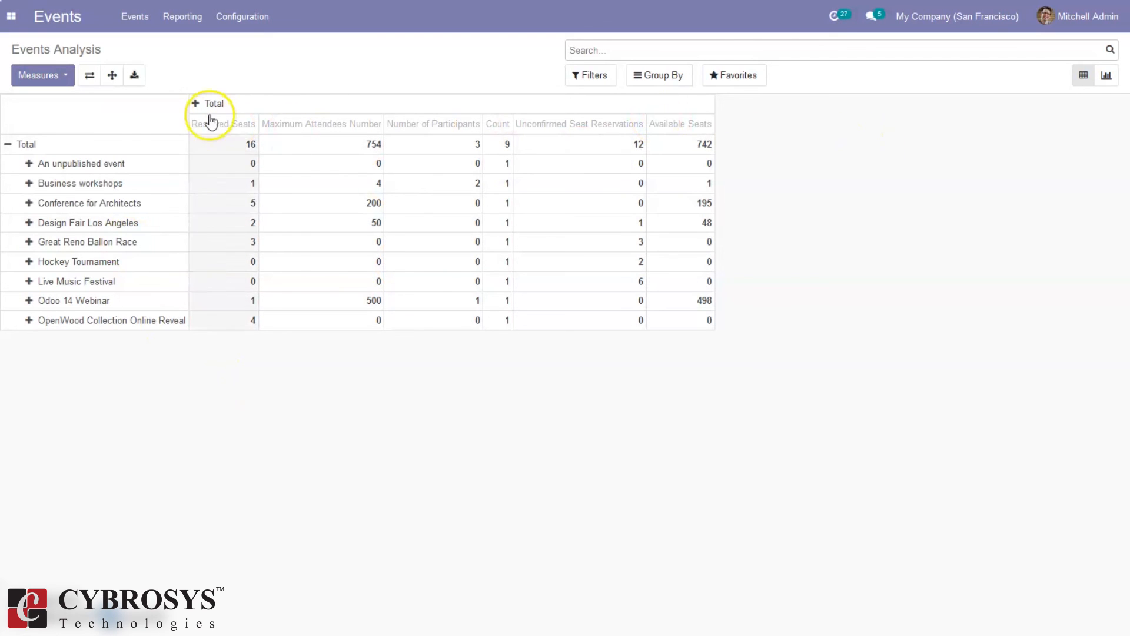
Chart available seats per event as a bar graph, then open the Attendees report
left_click(1107, 82)
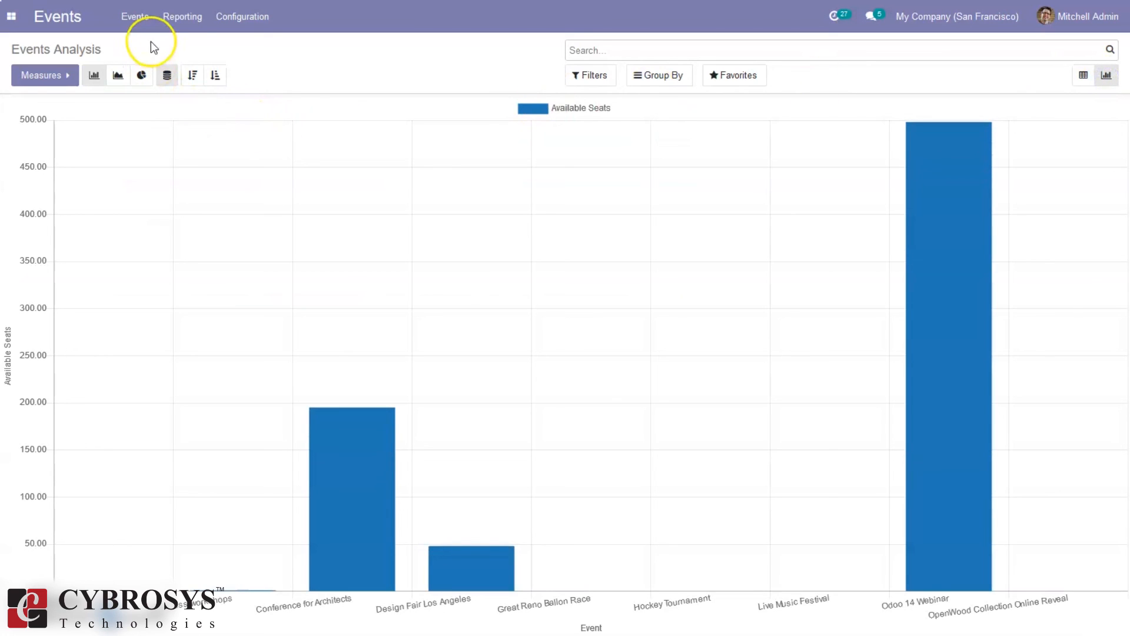
left_click(168, 23)
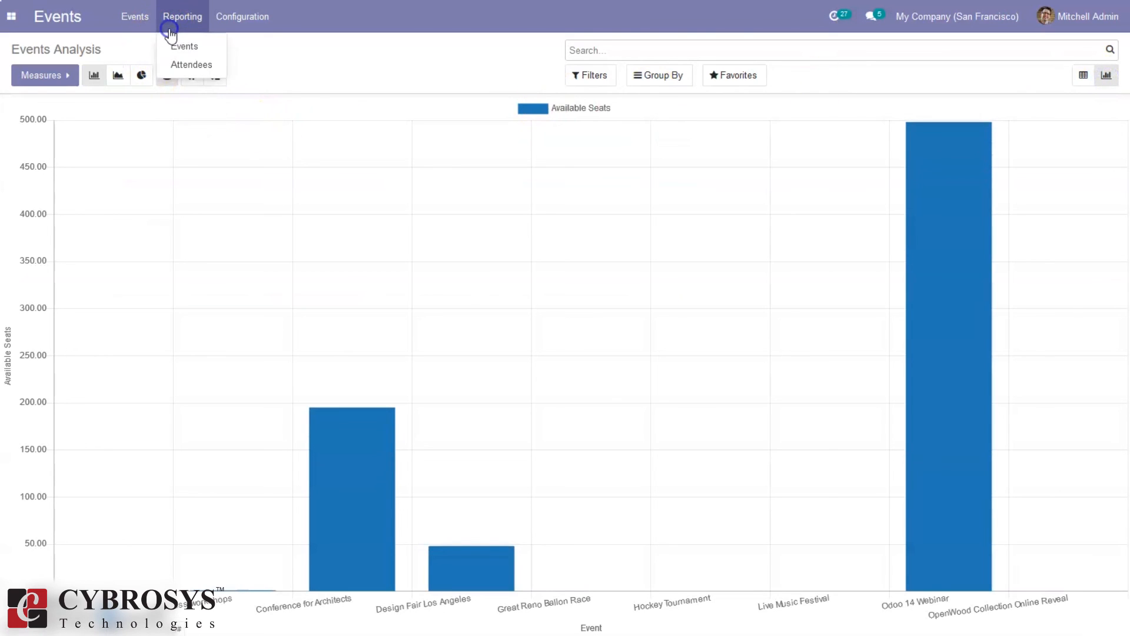
left_click(193, 66)
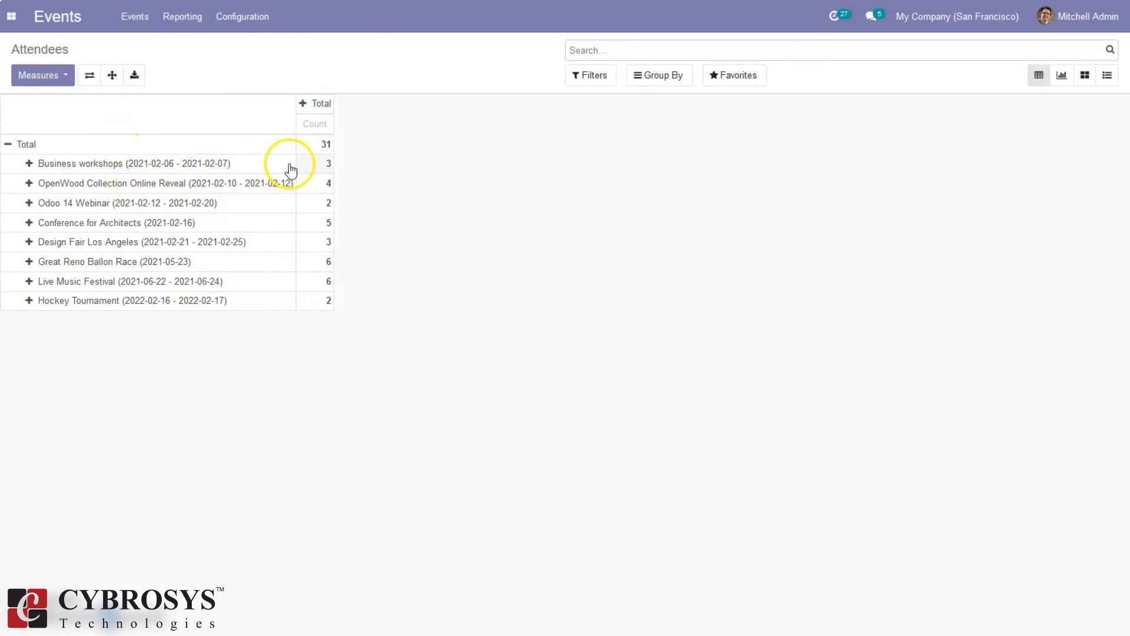
Check the attendee report's measures, then view attendees per event as a graph and as cards
left_click(58, 80)
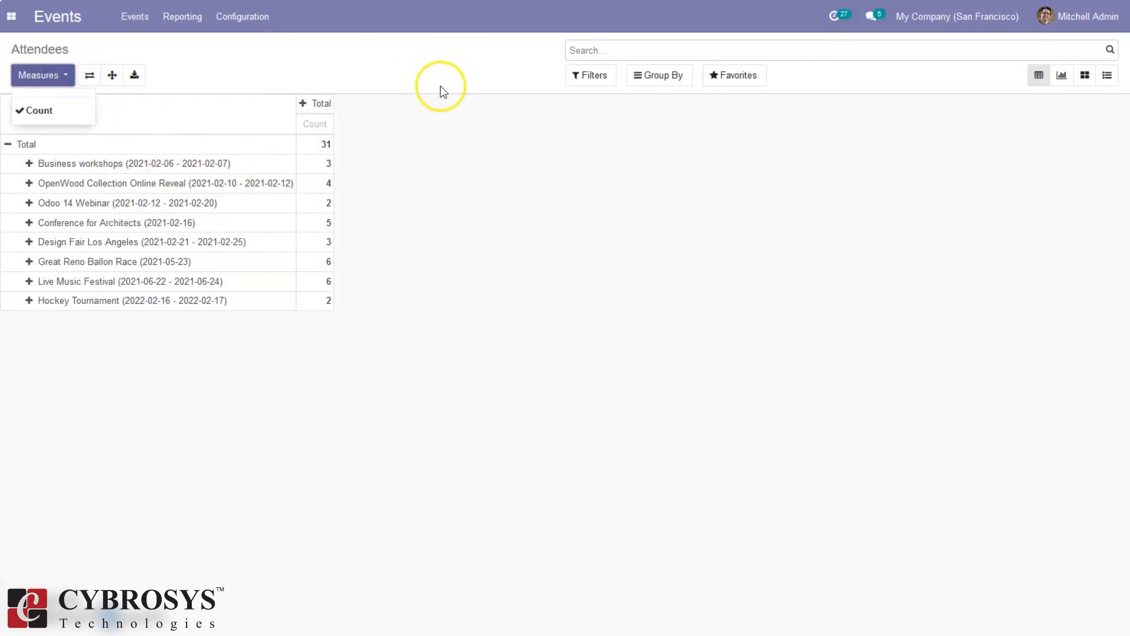
left_click(465, 175)
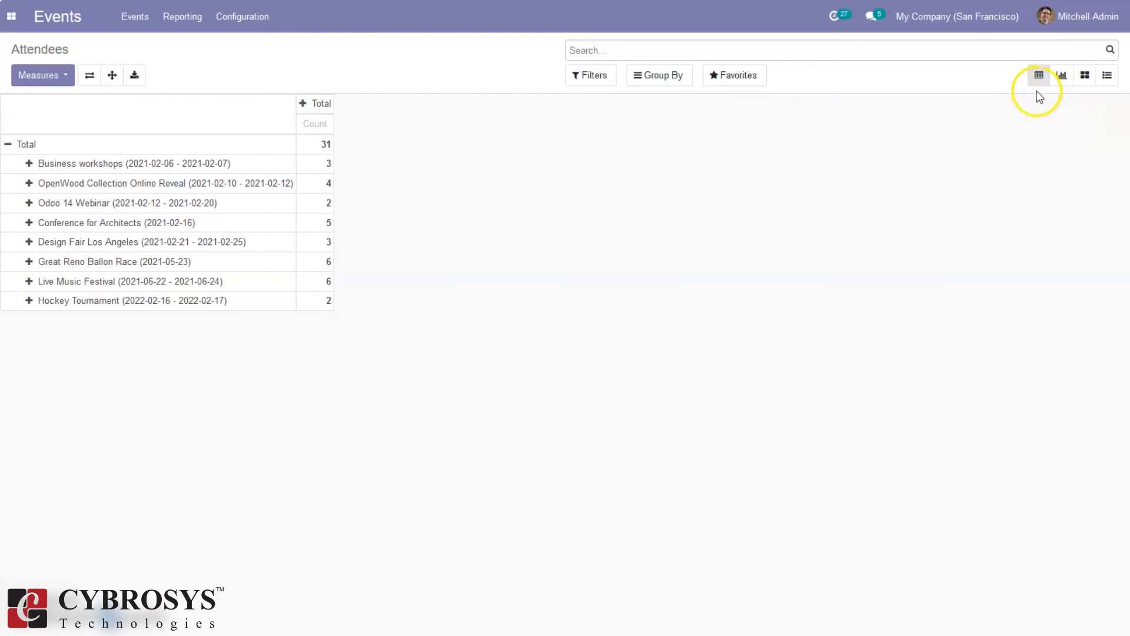
left_click(1060, 79)
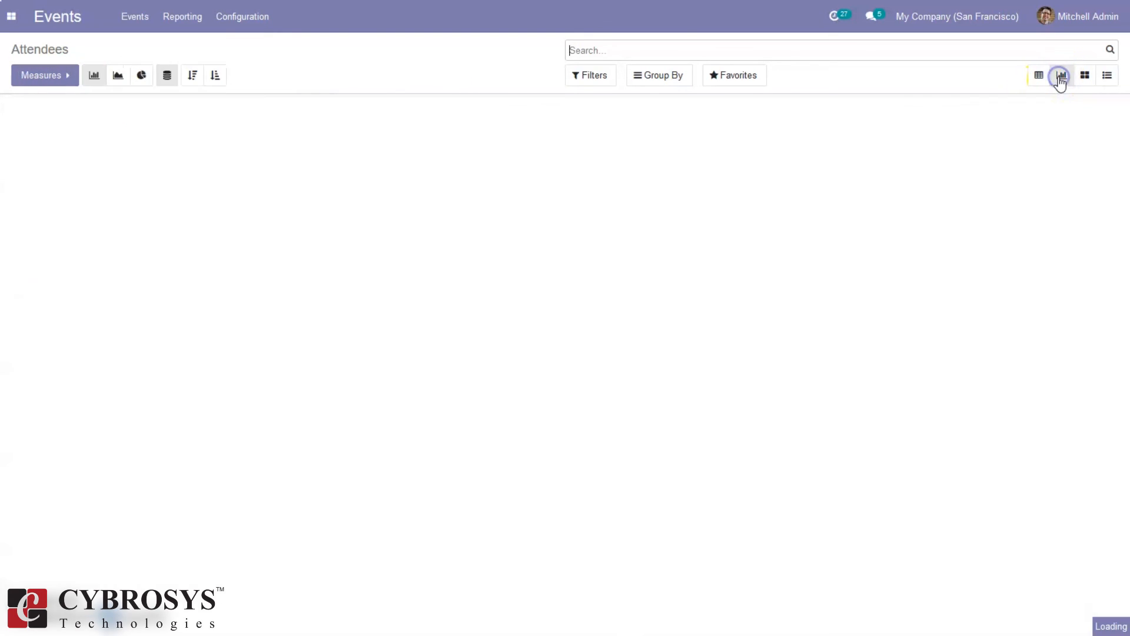
left_click(1093, 76)
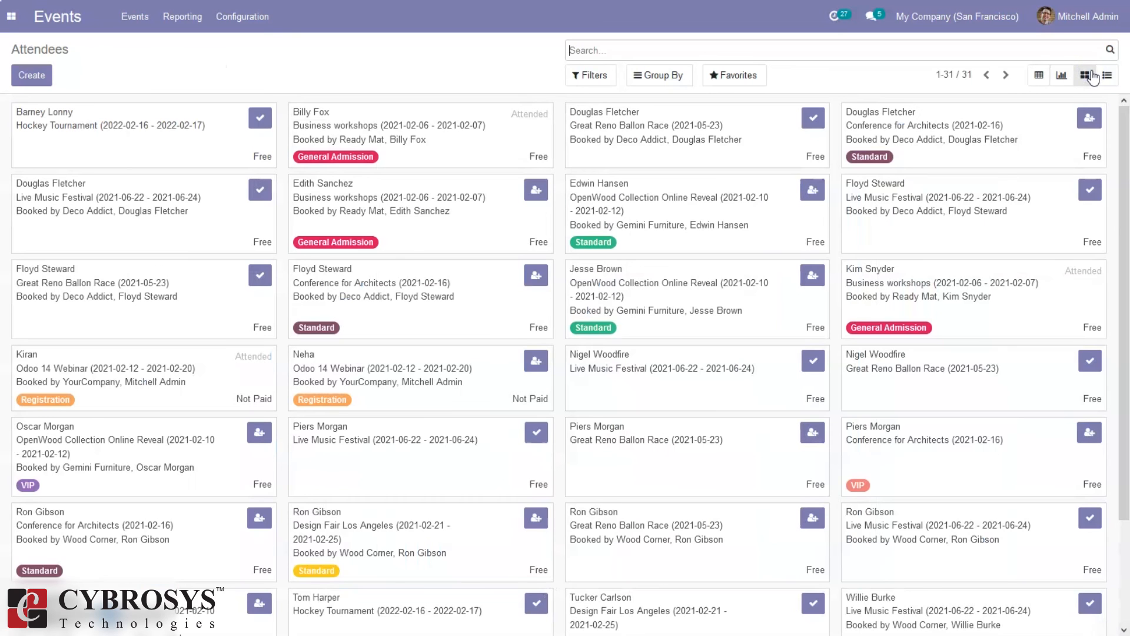
left_click(1108, 76)
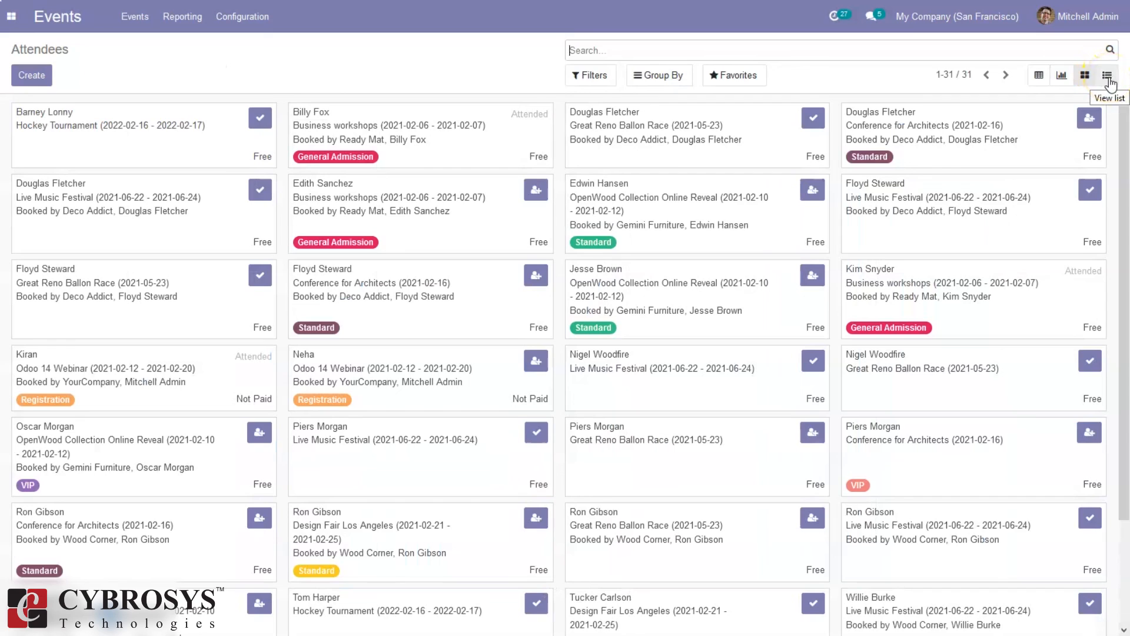
Mark the first Hockey Tournament attendee as attended and show attendees as a list
left_click(259, 120)
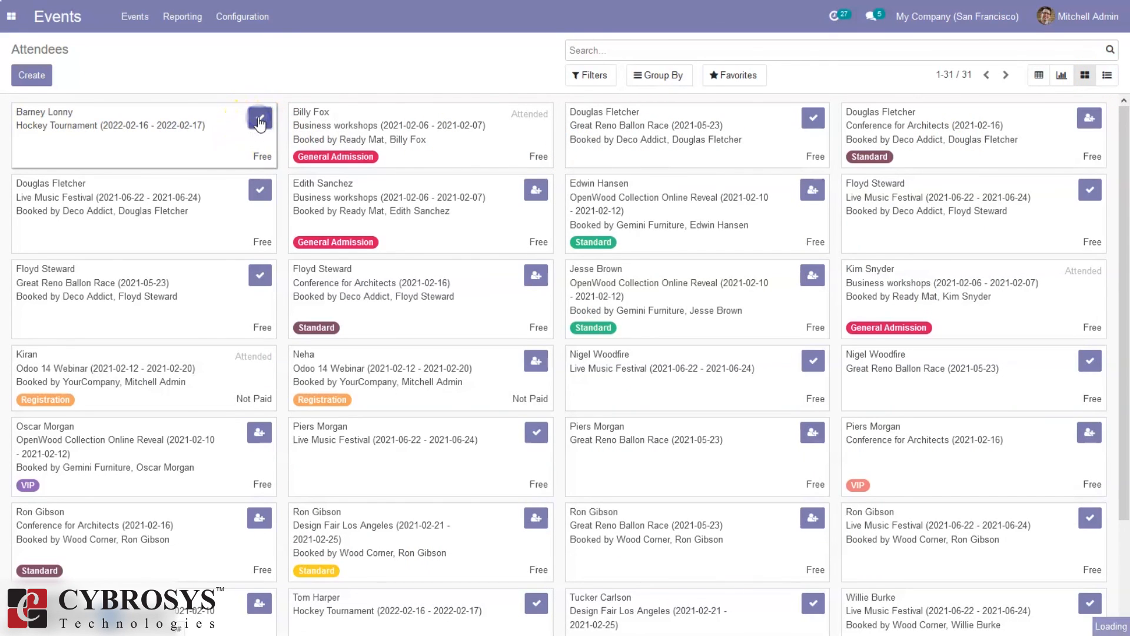
left_click(259, 119)
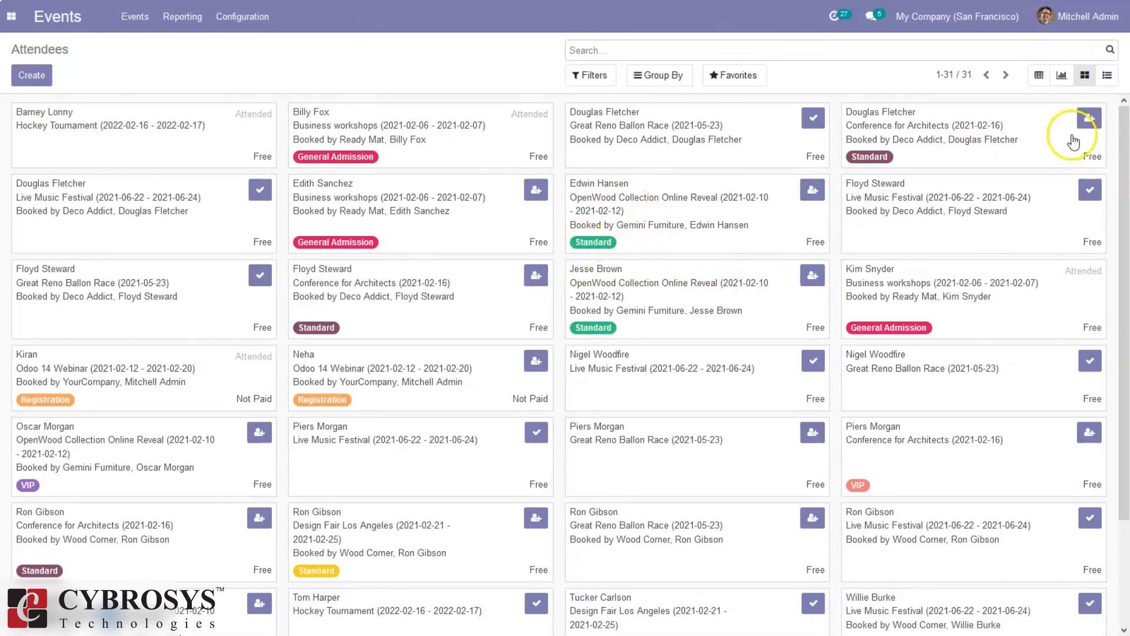
left_click(1109, 87)
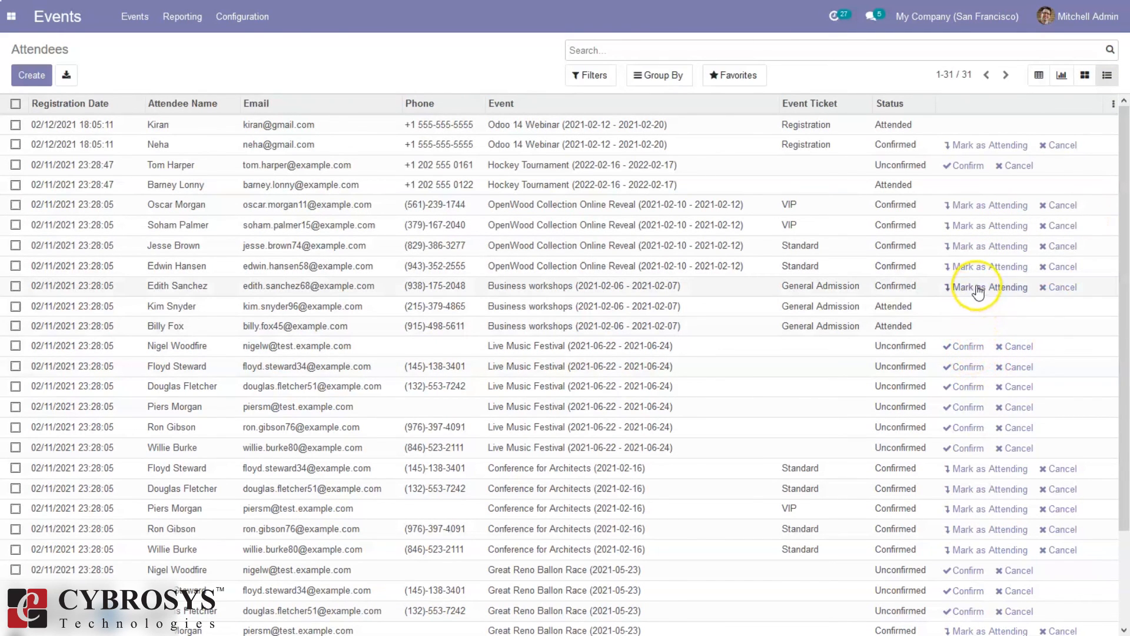
Cancel the confirmed Business workshops registration, then try and remove the Unconfirmed and Attended filters
left_click(1056, 290)
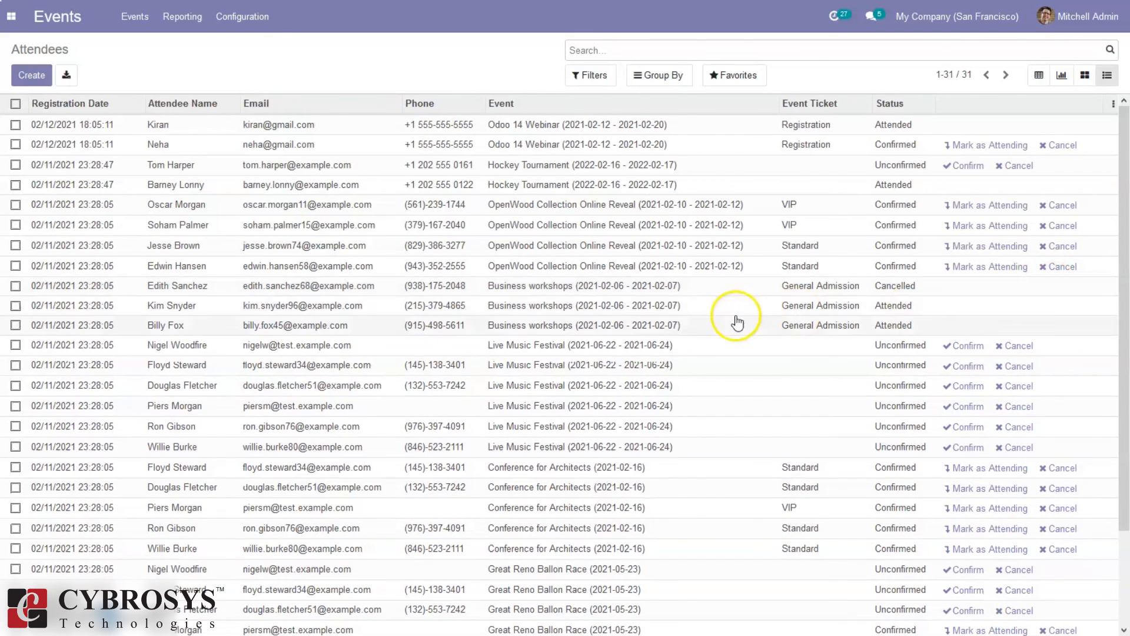
left_click(591, 79)
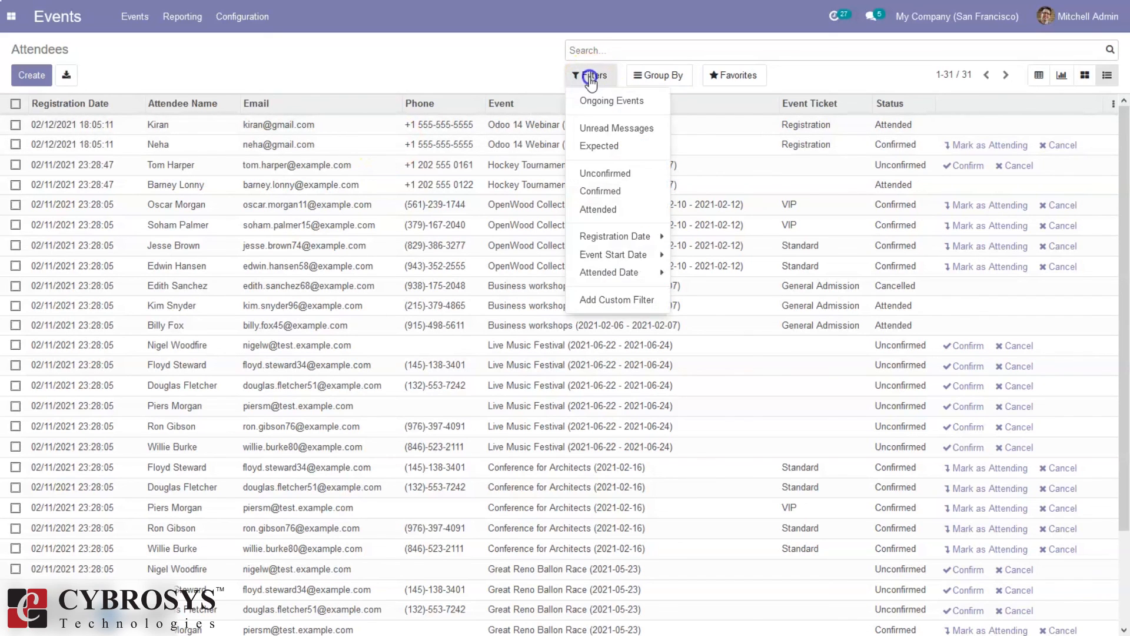
left_click(605, 175)
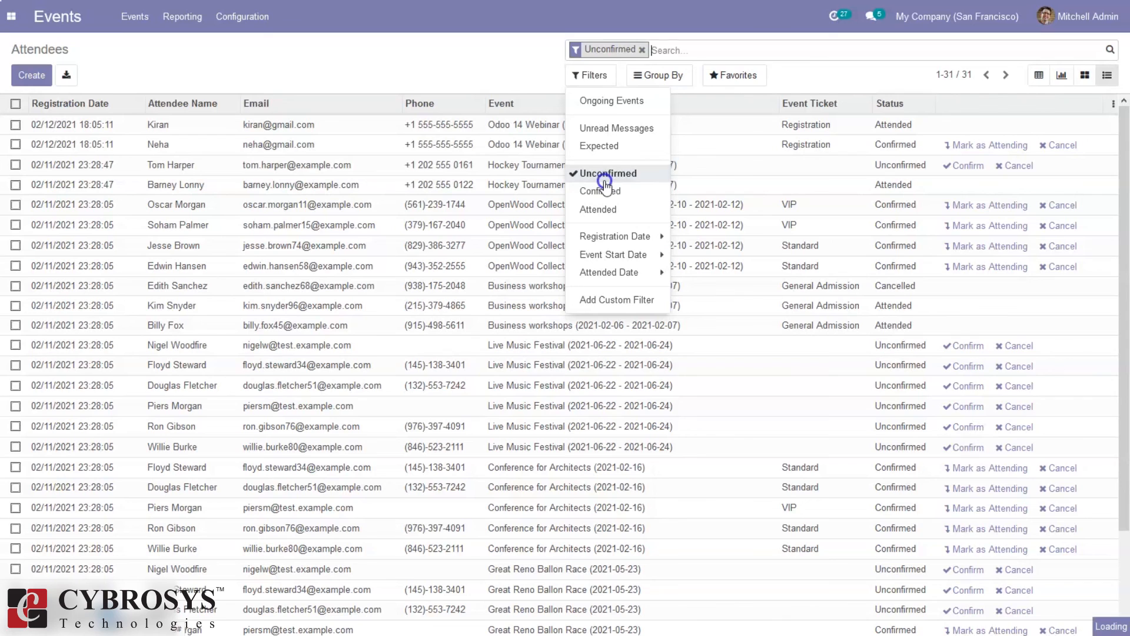
left_click(605, 177)
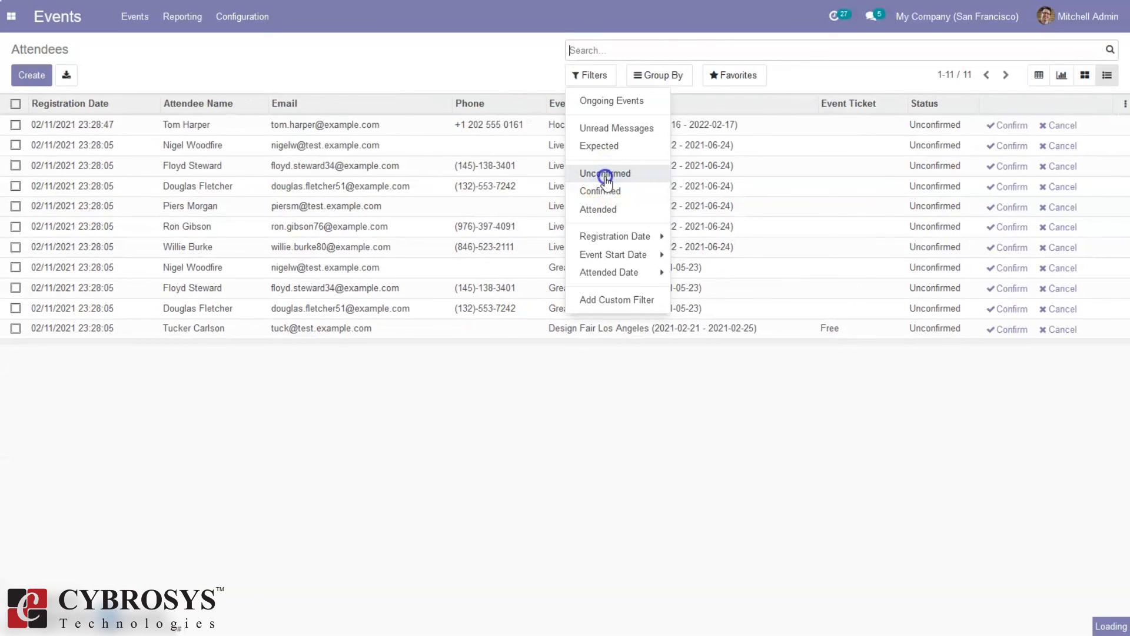
left_click(607, 210)
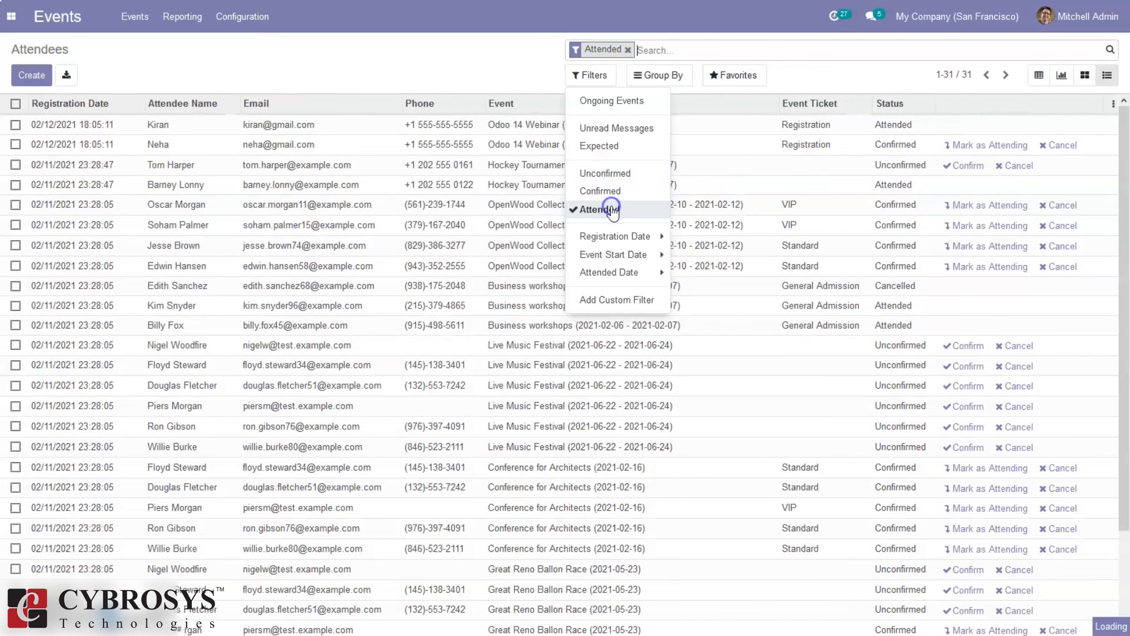
left_click(609, 211)
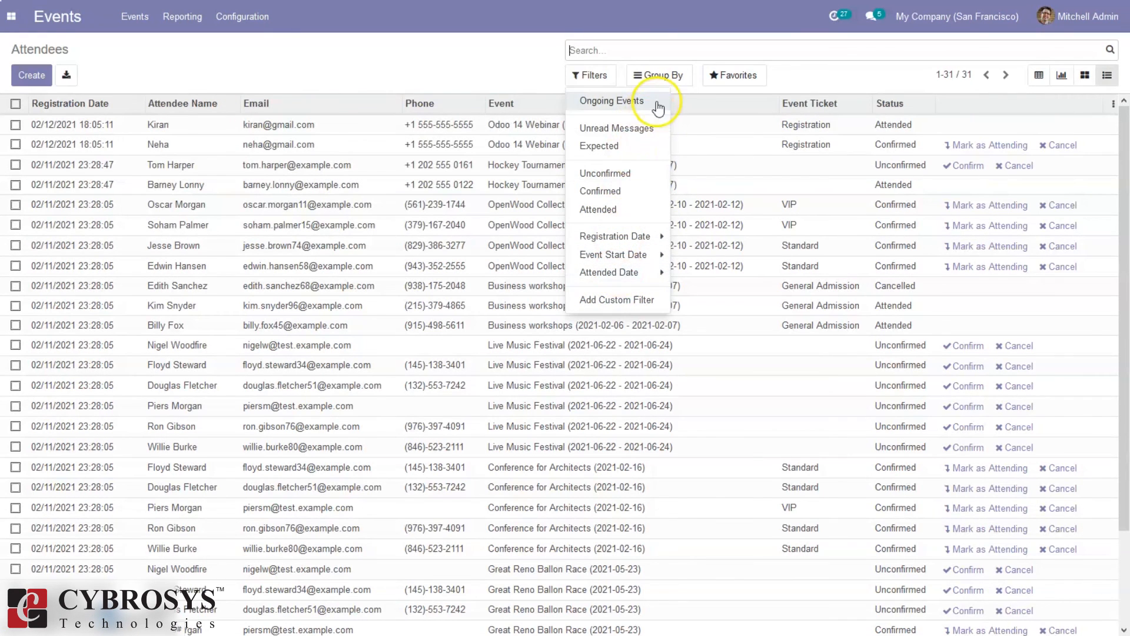
Filter to Ongoing Events, briefly testing and removing a Registration Date: Month grouping
left_click(641, 105)
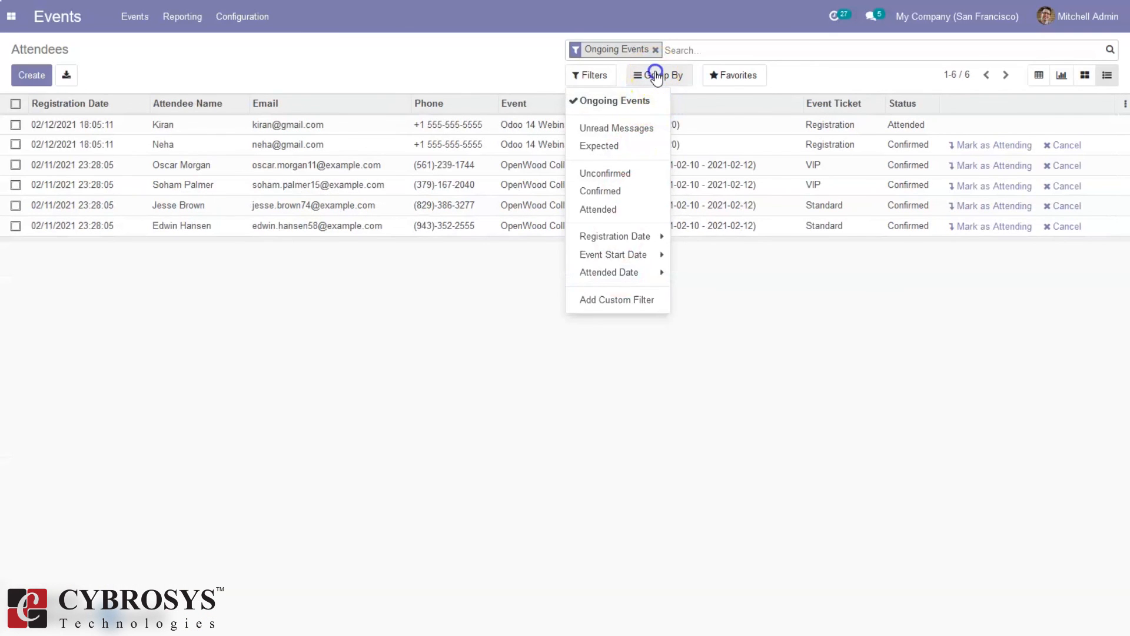
left_click(656, 77)
left_click(657, 92)
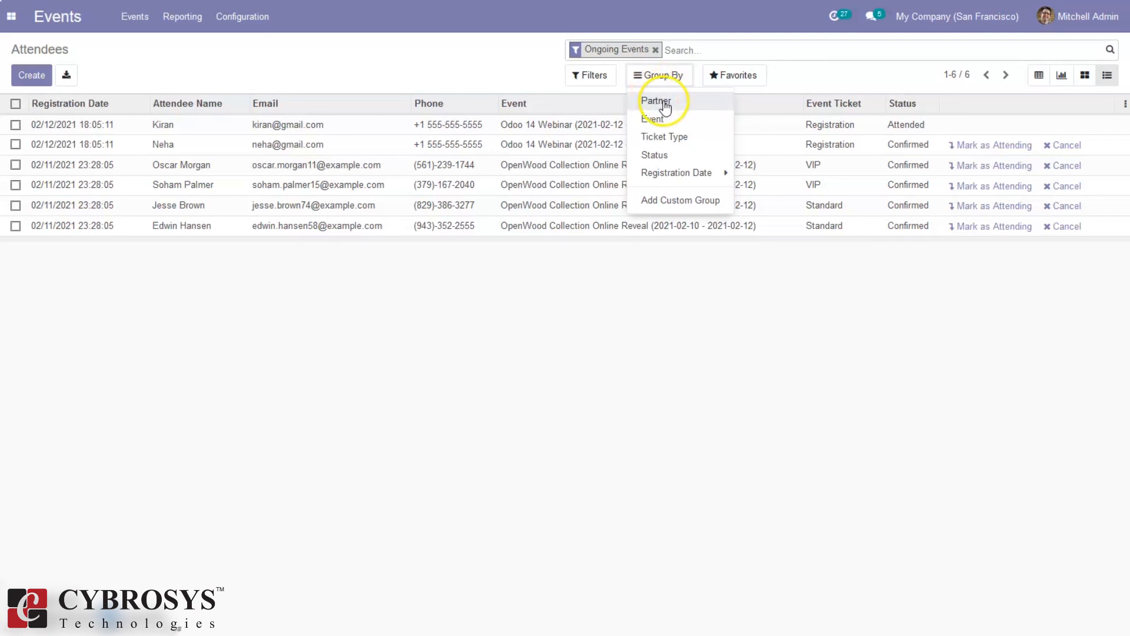
left_click(673, 174)
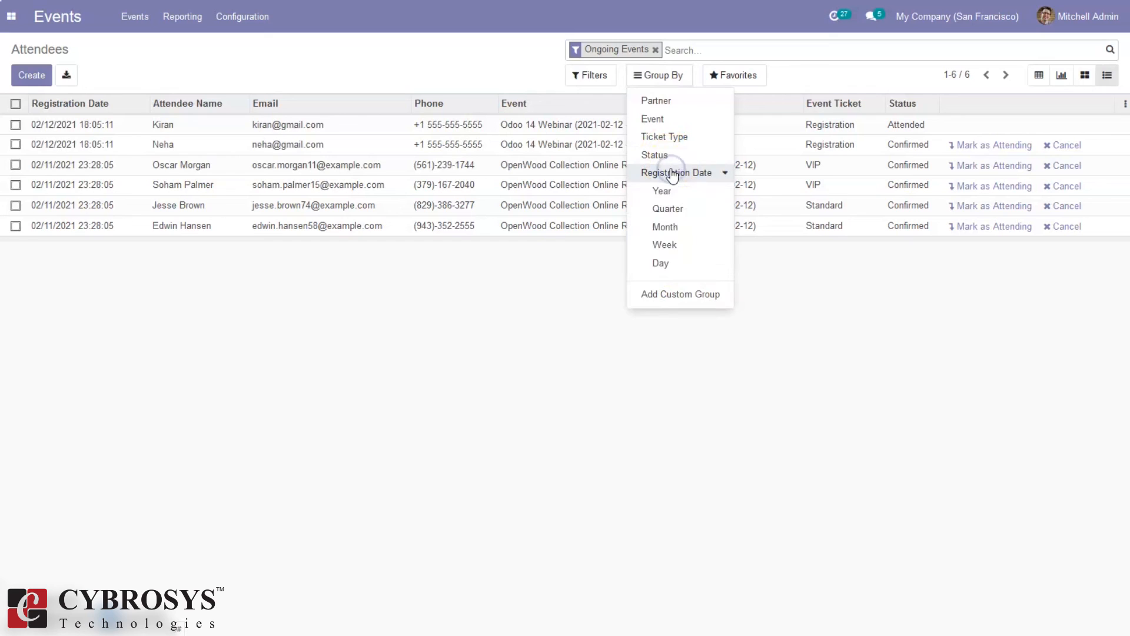
left_click(675, 234)
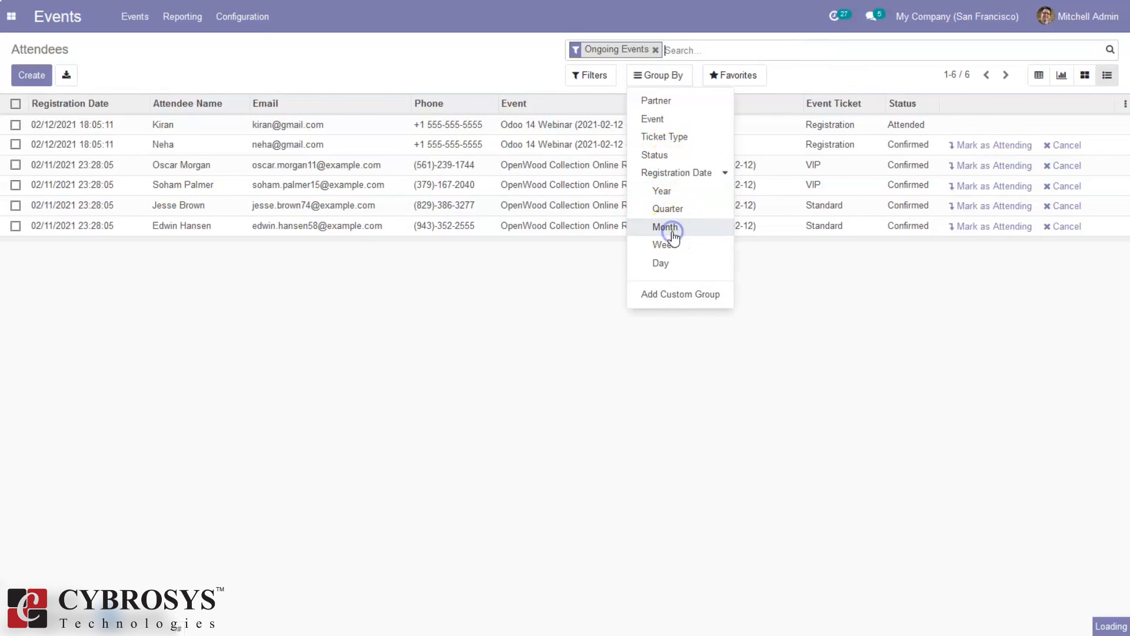
left_click(674, 236)
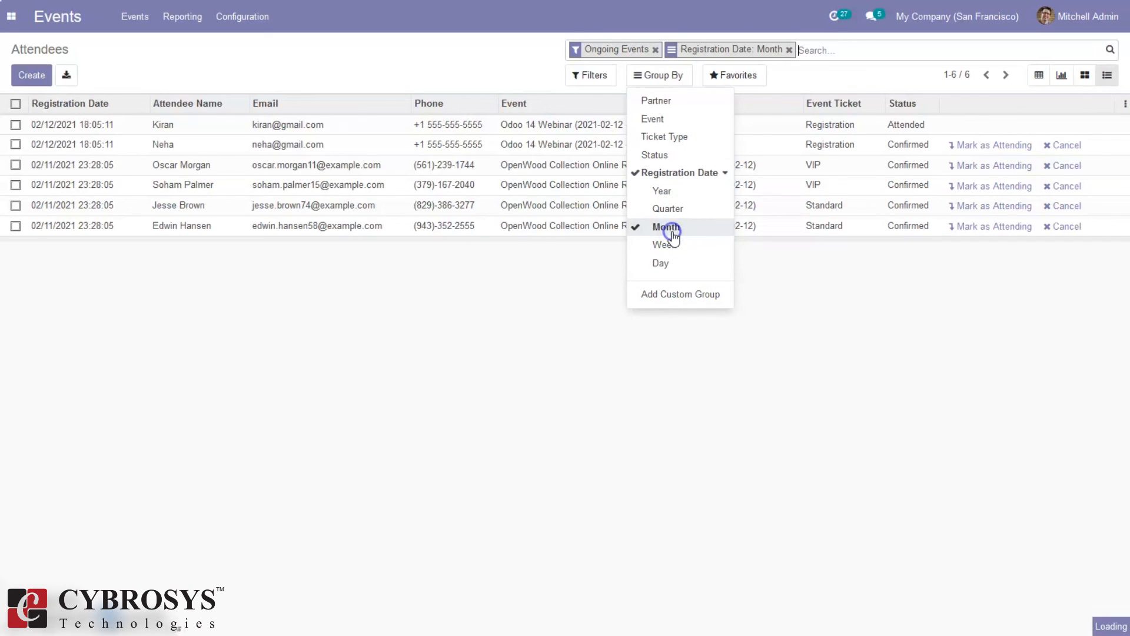
left_click(674, 236)
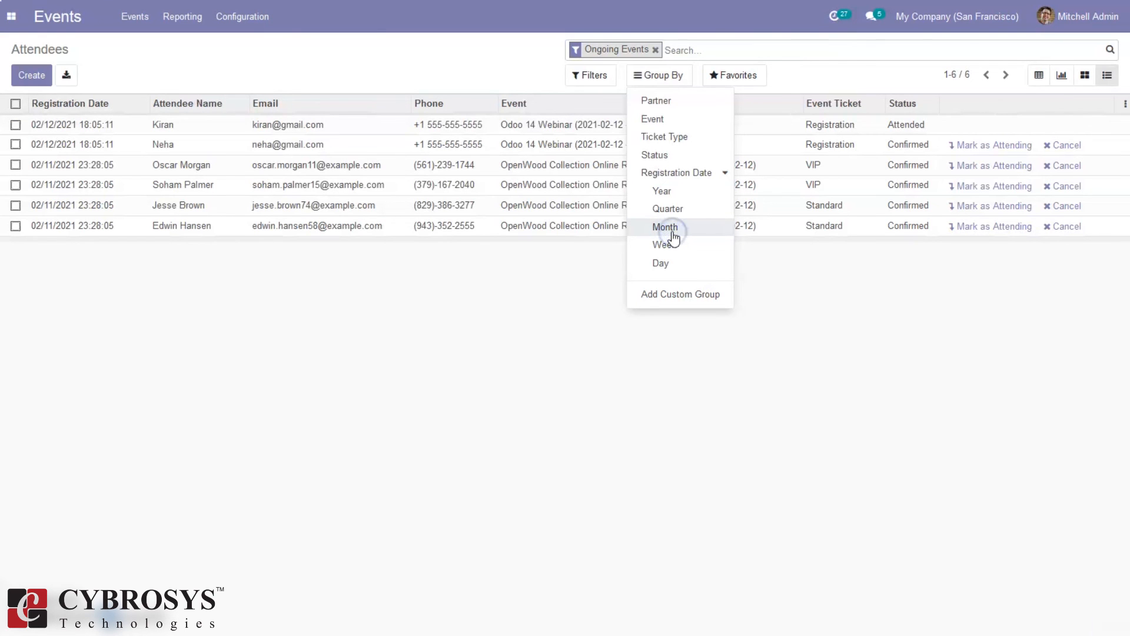
left_click(426, 327)
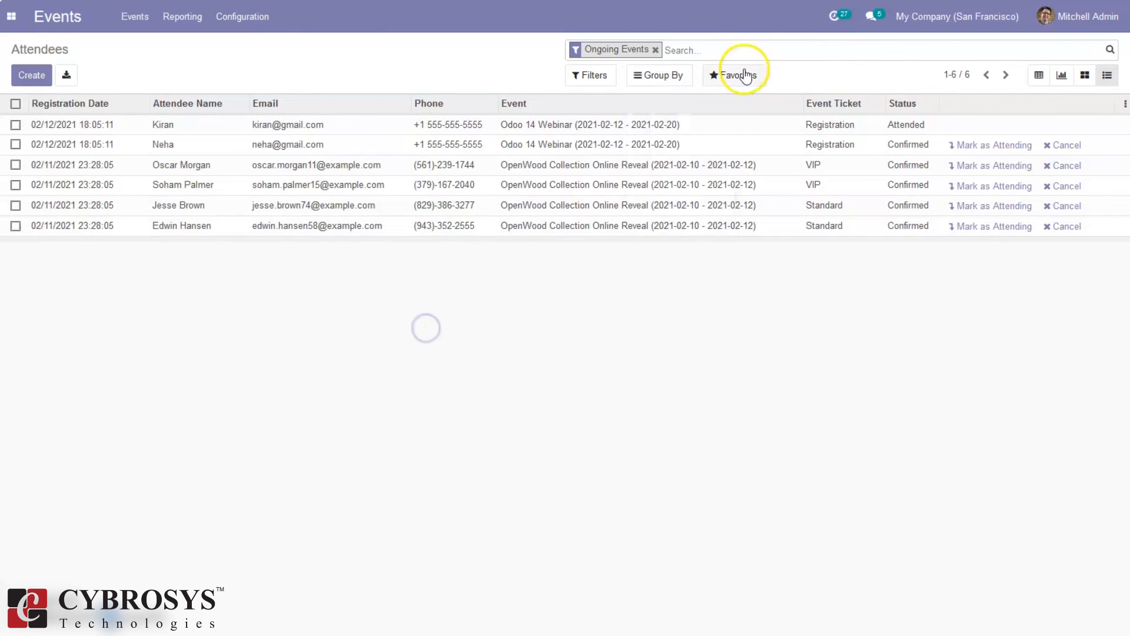
left_click(678, 76)
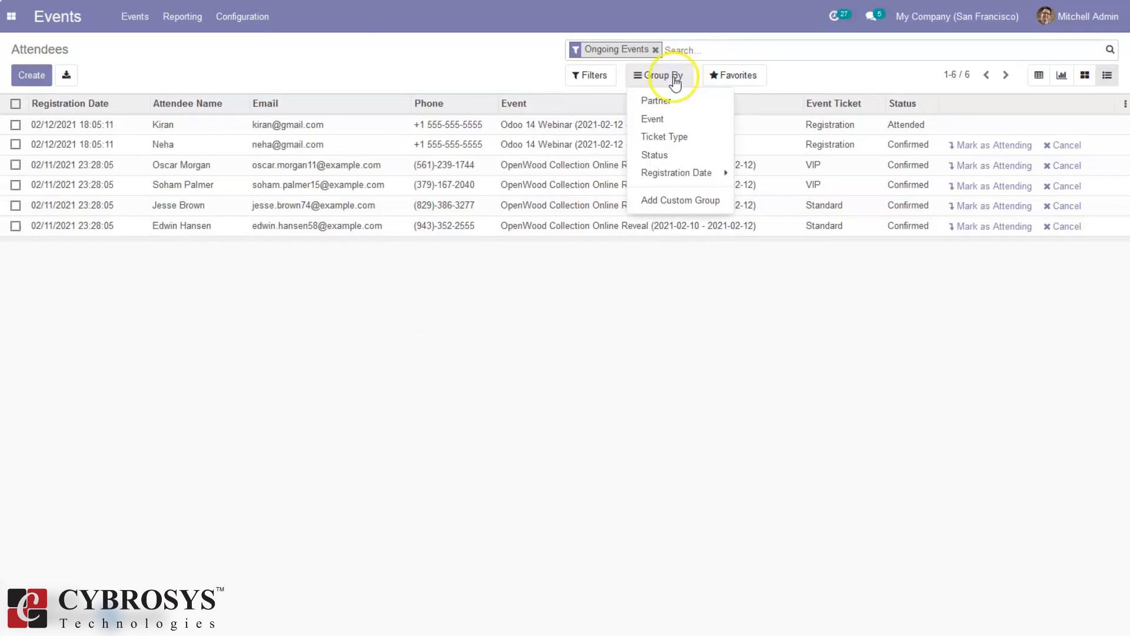
left_click(359, 59)
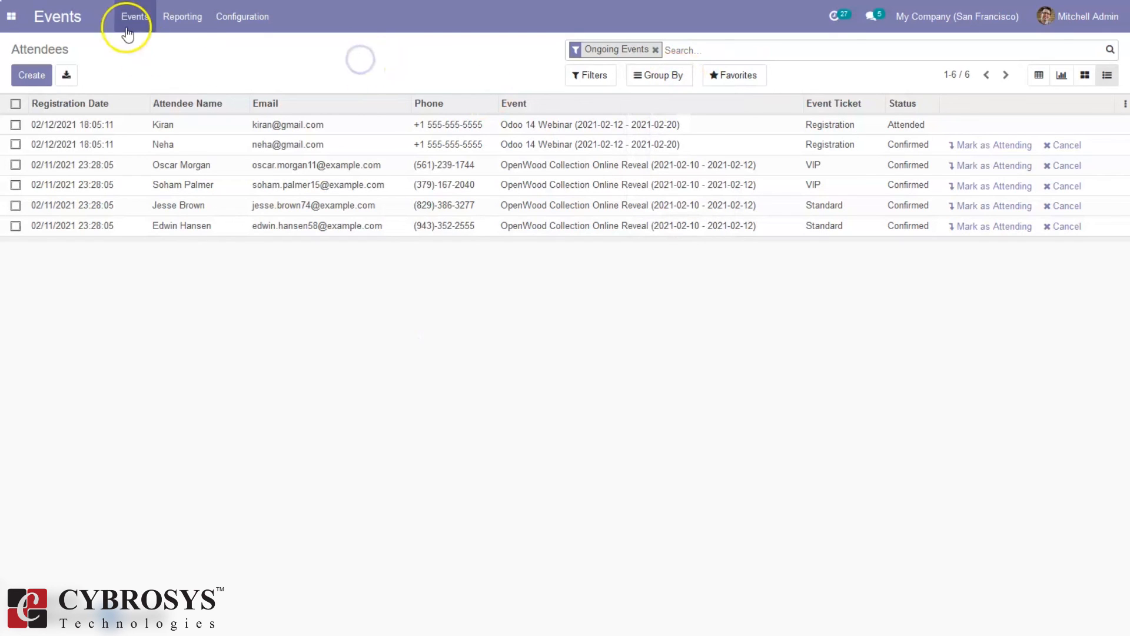
left_click(289, 361)
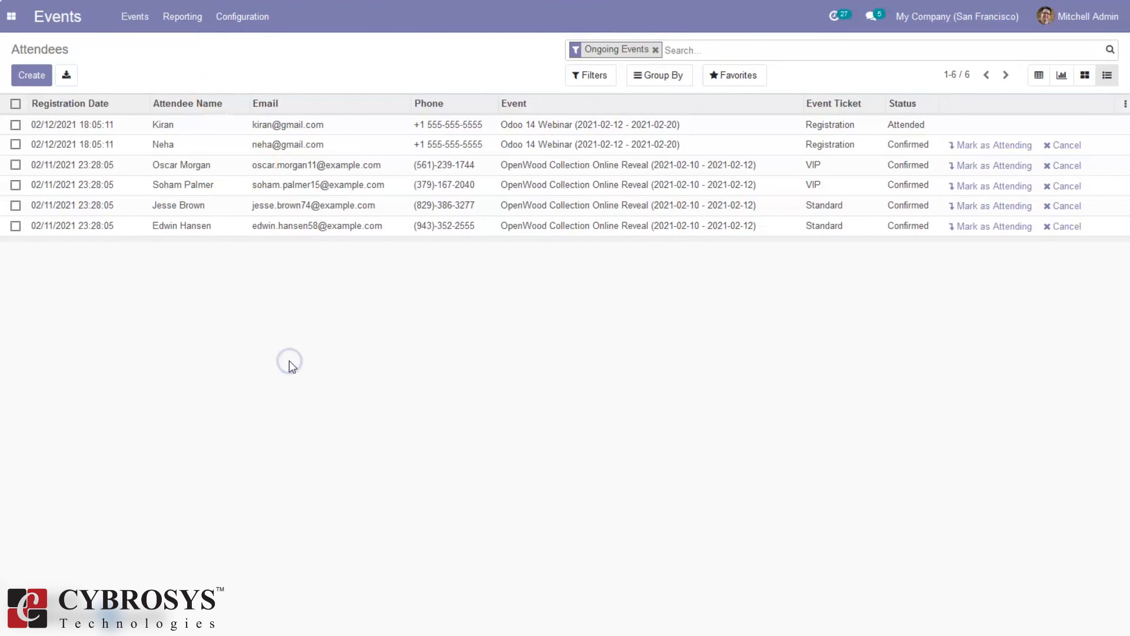